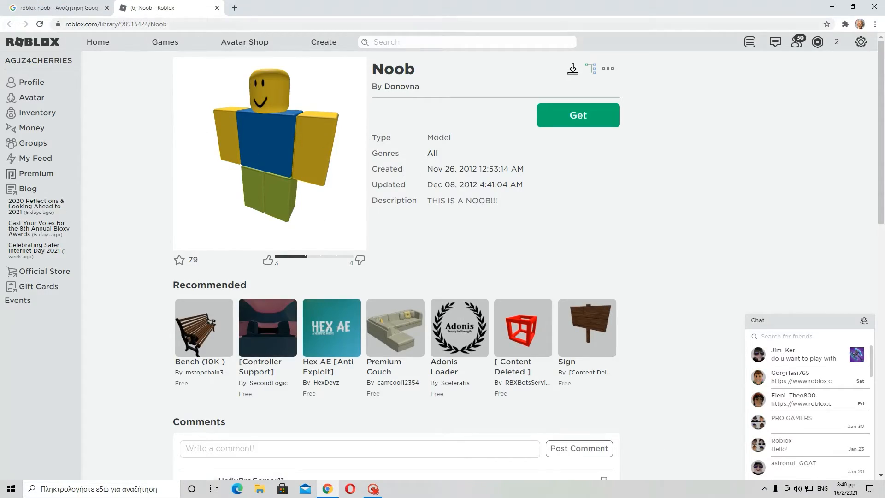
# Close the Roblox Noob model page and launch Blender from the desktop, dismissing its splash screen.
pyautogui.click(217, 9)
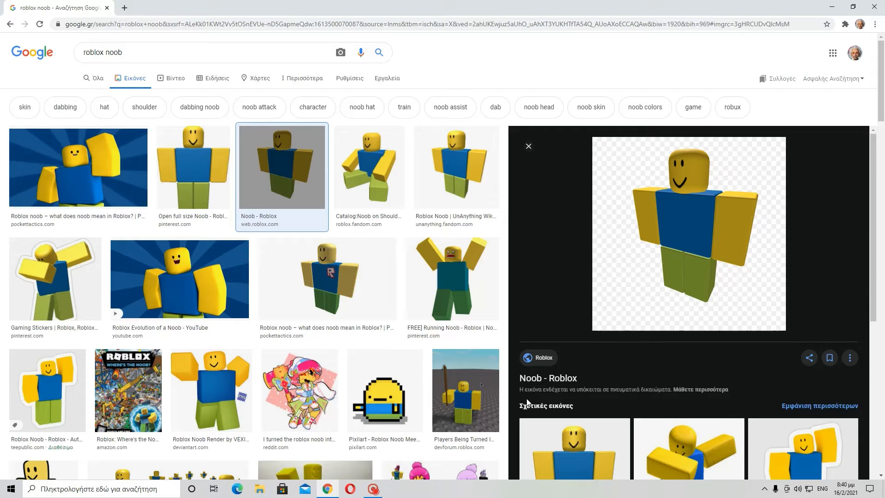
pyautogui.click(328, 491)
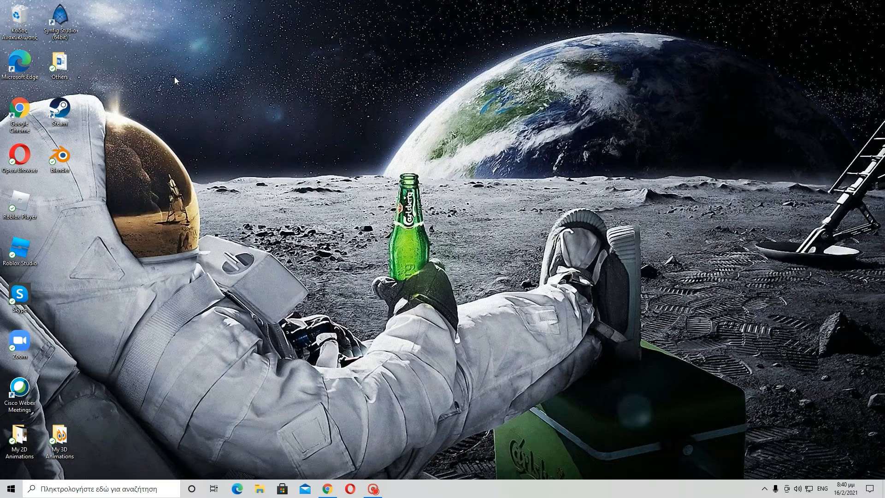
pyautogui.hotkey('shift', 'F9')
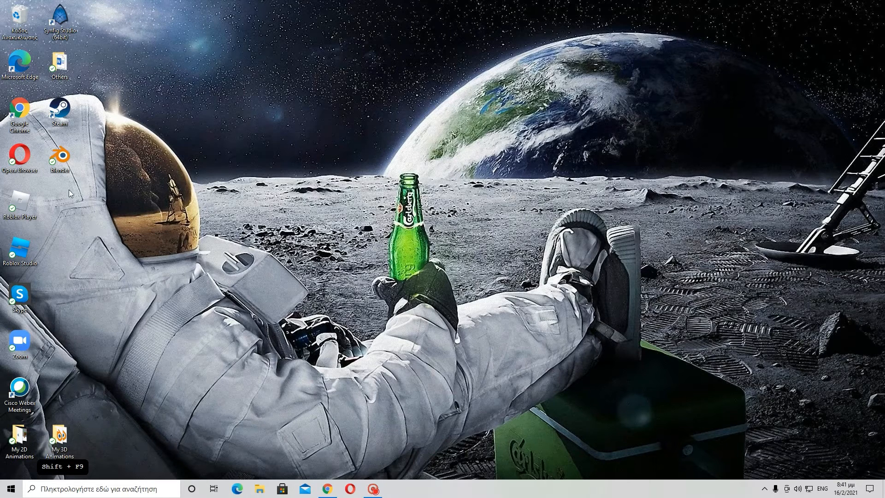
pyautogui.doubleClick(67, 165)
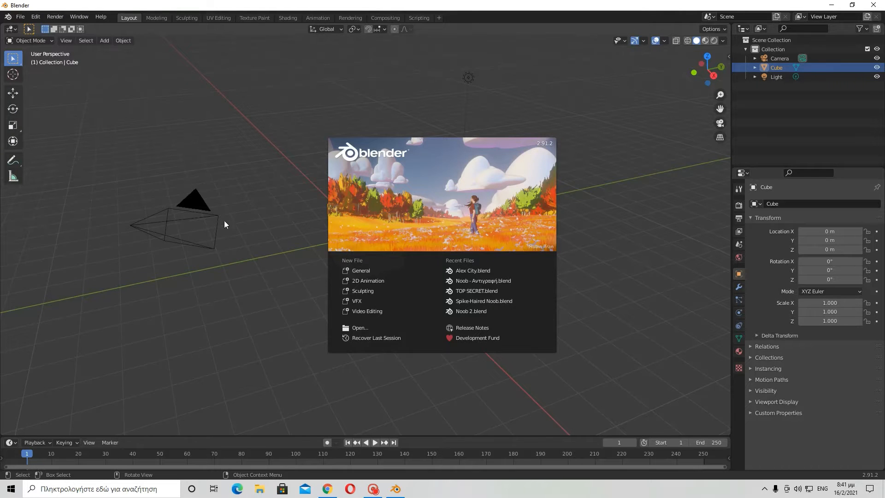
pyautogui.click(277, 225)
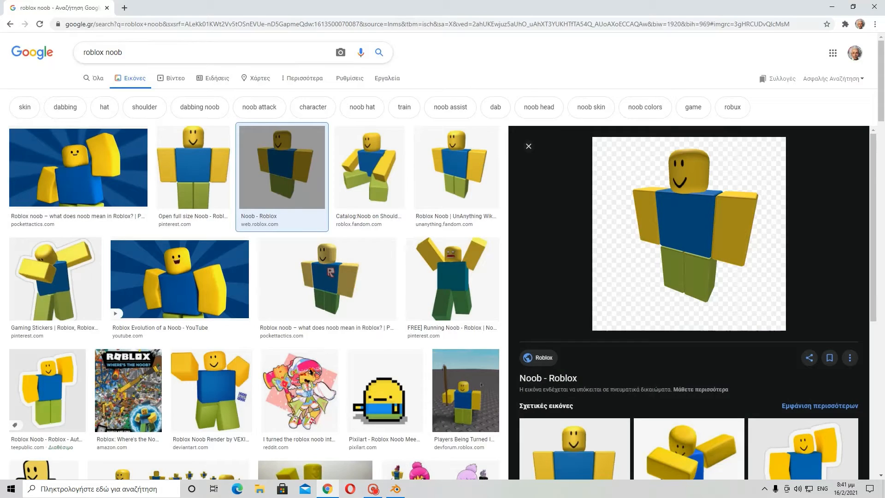
pyautogui.click(124, 8)
pyautogui.click(216, 8)
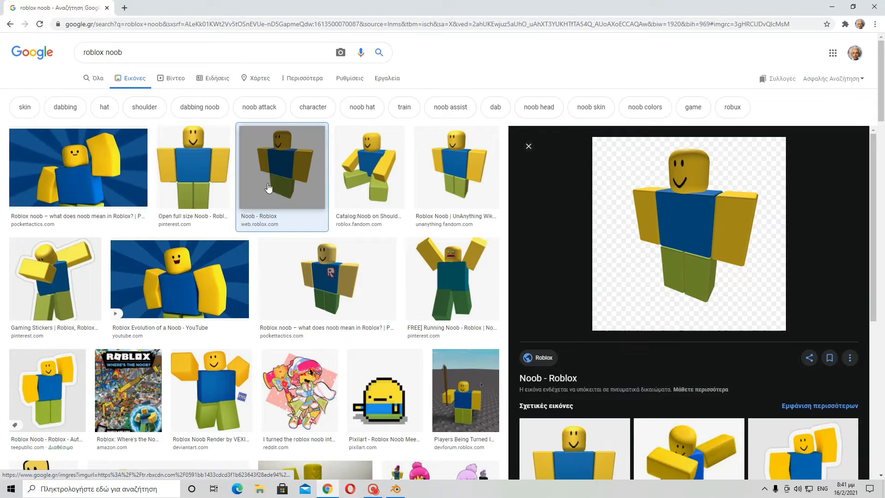
pyautogui.hotkey('shift', 'F9')
pyautogui.hotkey('shift', 'F9')
pyautogui.hotkey('shift', 'F9')
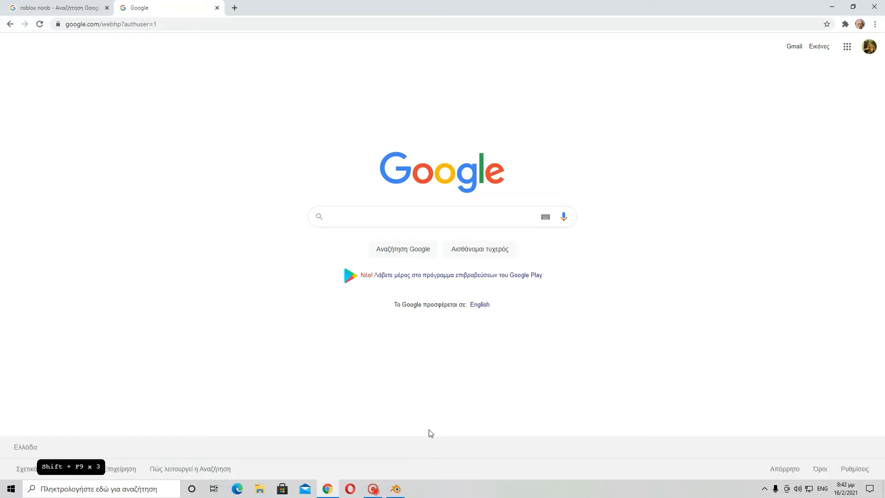
# Search Google for "blender download free".
pyautogui.write('blender b')
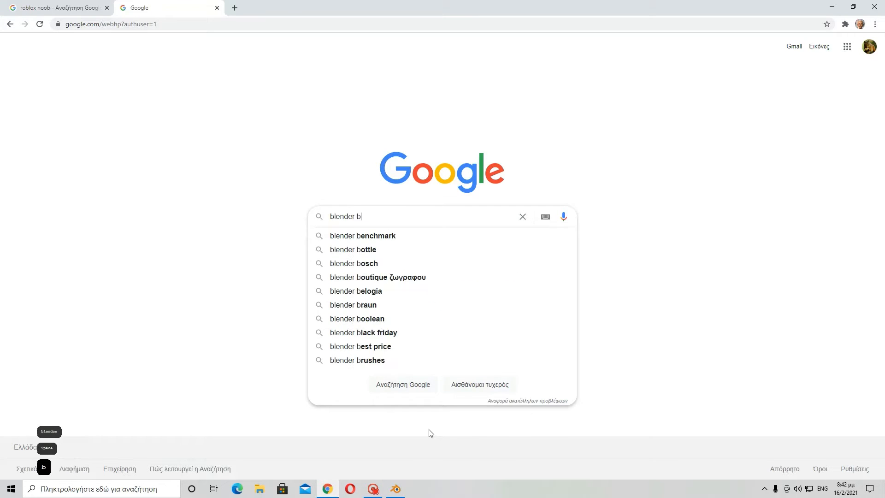
pyautogui.press('BackSpace')
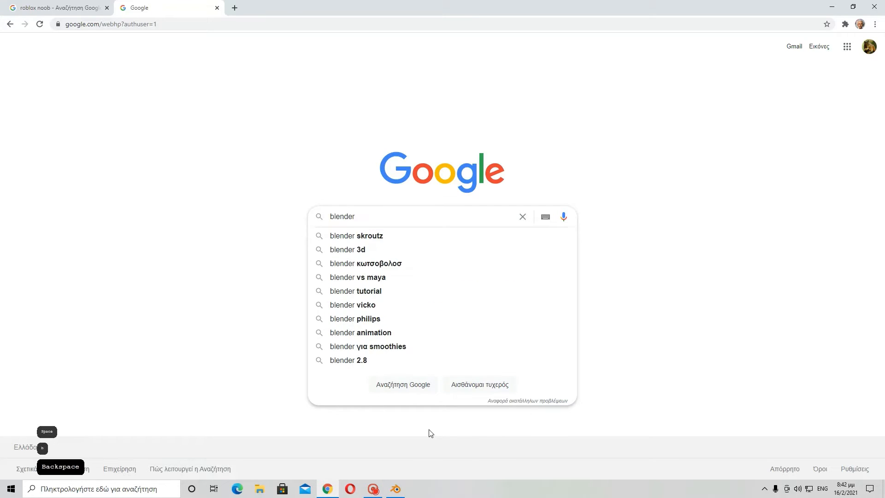
pyautogui.write('download')
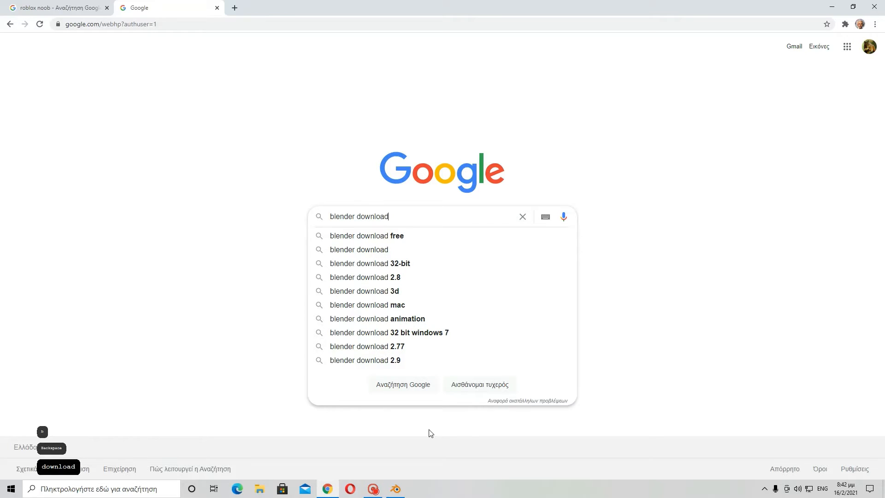
pyautogui.press('Down')
pyautogui.press('Return')
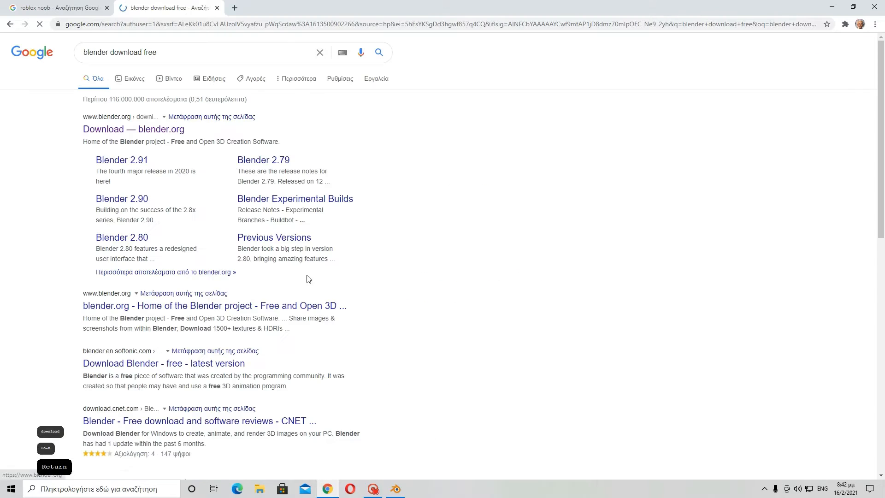
# Open the blender.org Download page in place of the search results and start downloading the Blender 2.91.2 Windows installer.
pyautogui.rightClick(175, 132)
pyautogui.click(203, 136)
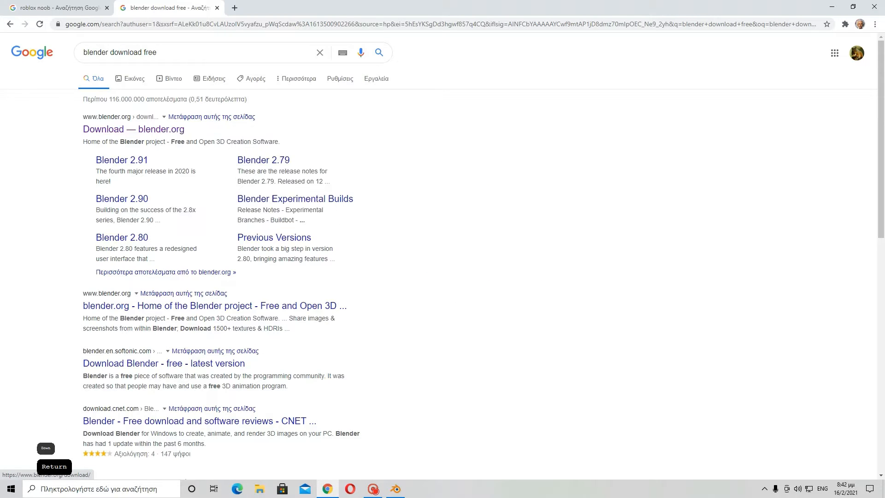
pyautogui.click(231, 10)
pyautogui.click(217, 8)
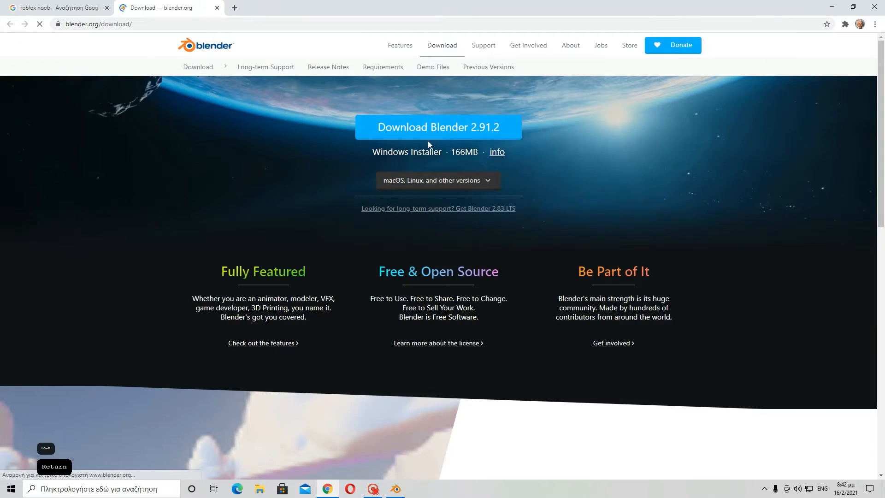
pyautogui.click(444, 131)
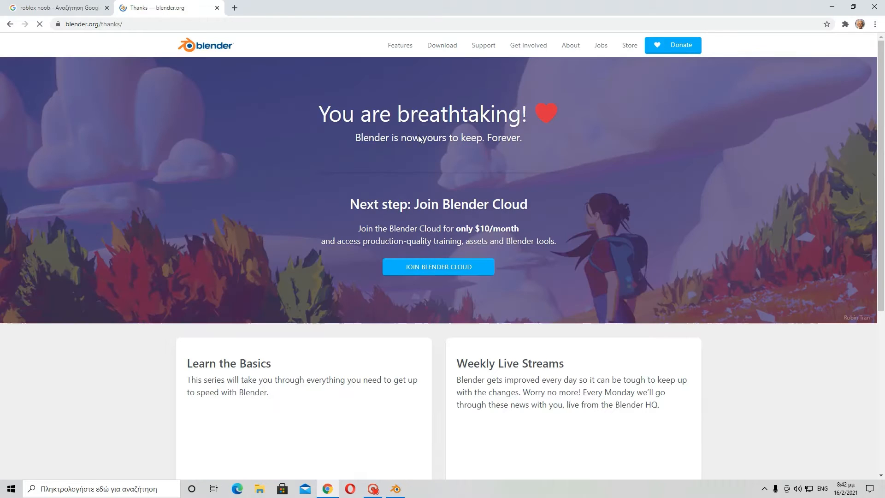
# Cancel the running Blender 2.91.2 installer download and dismiss the browser's download bar.
pyautogui.scroll(-2, 396, 235)
pyautogui.scroll(-4, 366, 213)
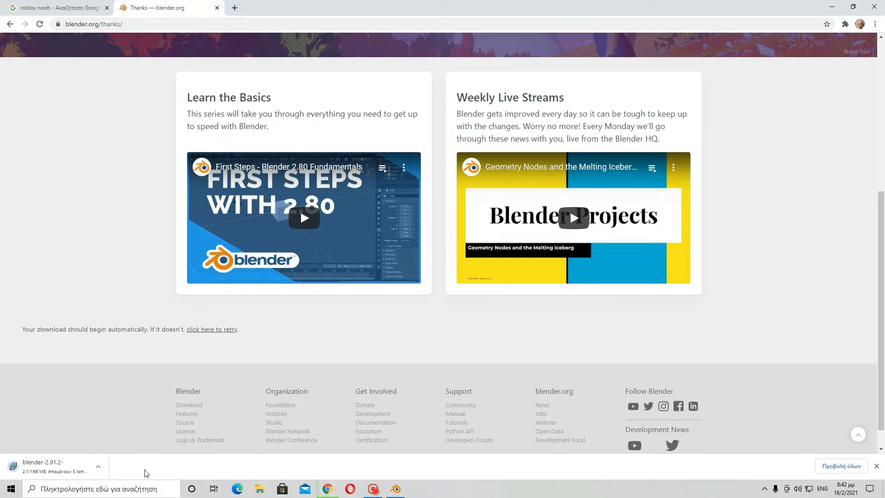
pyautogui.scroll(6, 304, 219)
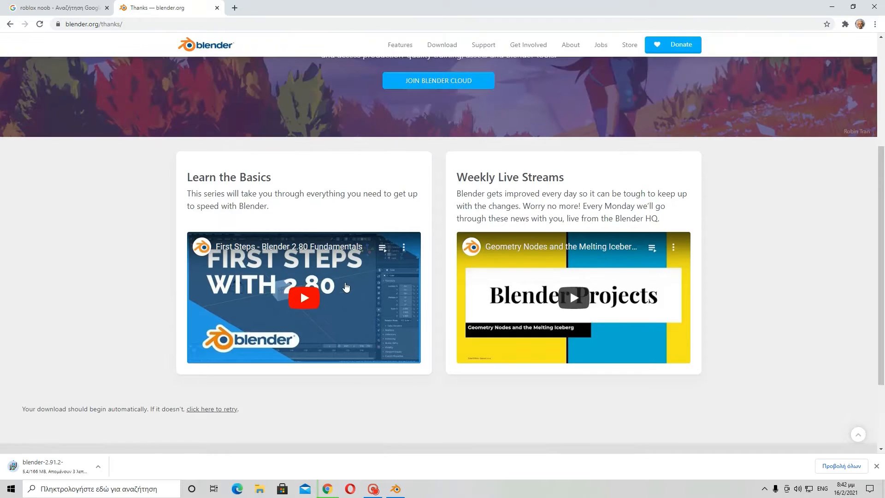
pyautogui.scroll(-3, 519, 142)
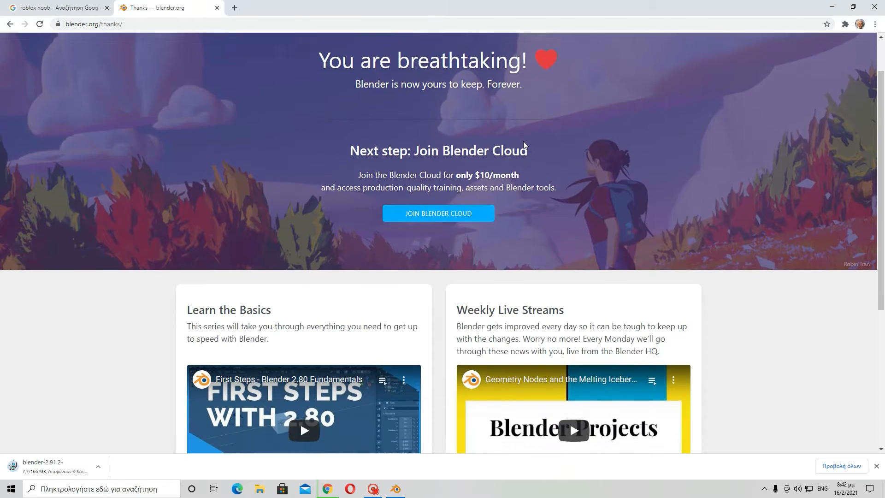
pyautogui.scroll(-4, 481, 197)
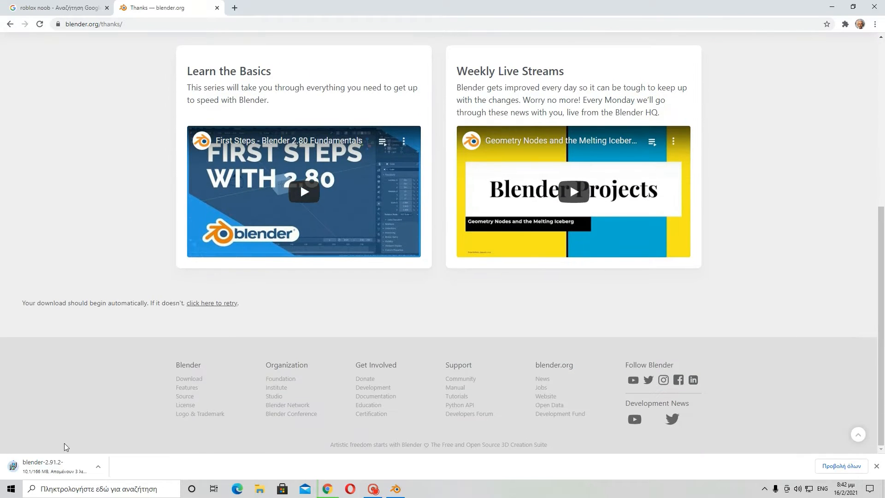
pyautogui.rightClick(42, 470)
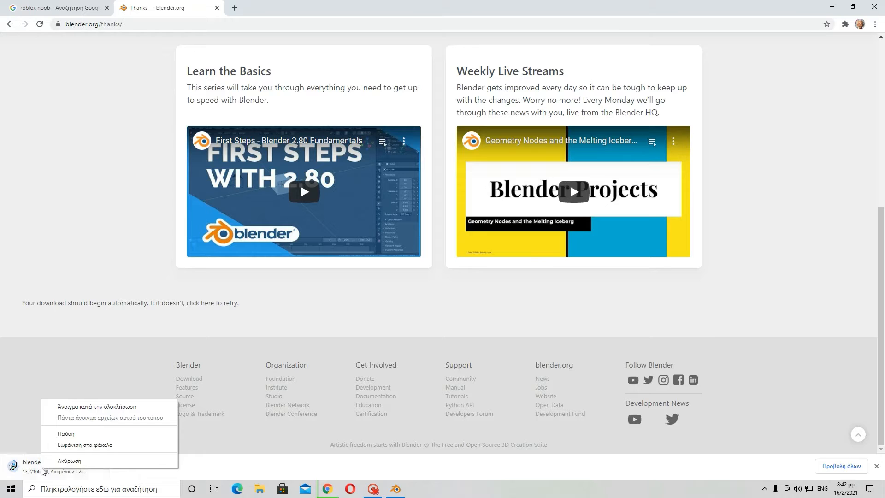
pyautogui.click(95, 462)
pyautogui.click(876, 466)
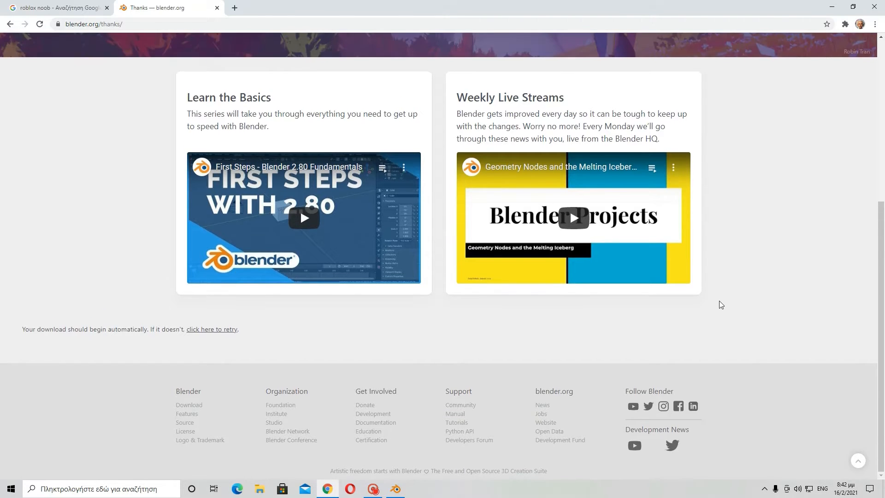
pyautogui.scroll(6, 714, 286)
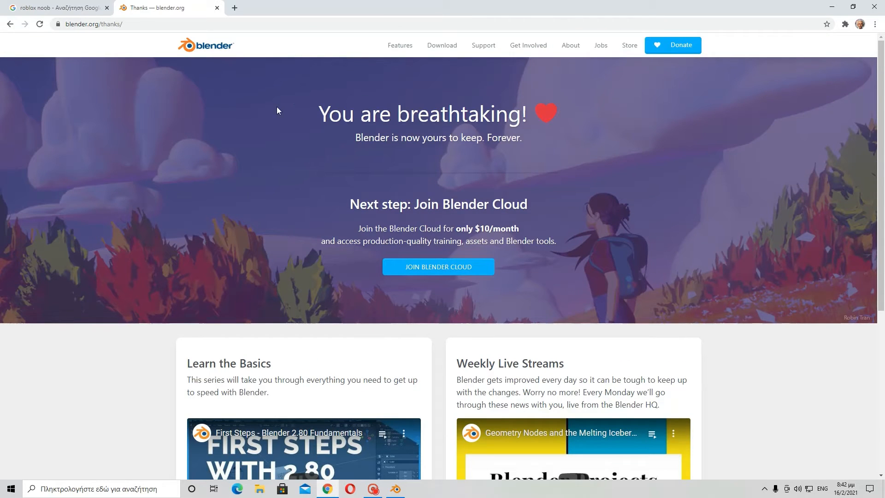
# Close the blender.org thank-you page and switch back to Blender.
pyautogui.hotkey('shift', 'F9')
pyautogui.hotkey('shift', 'F9')
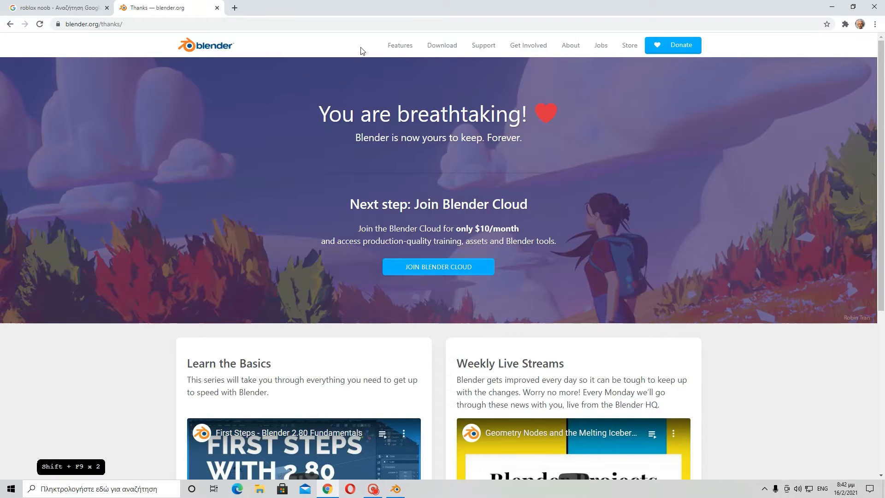
pyautogui.click(217, 8)
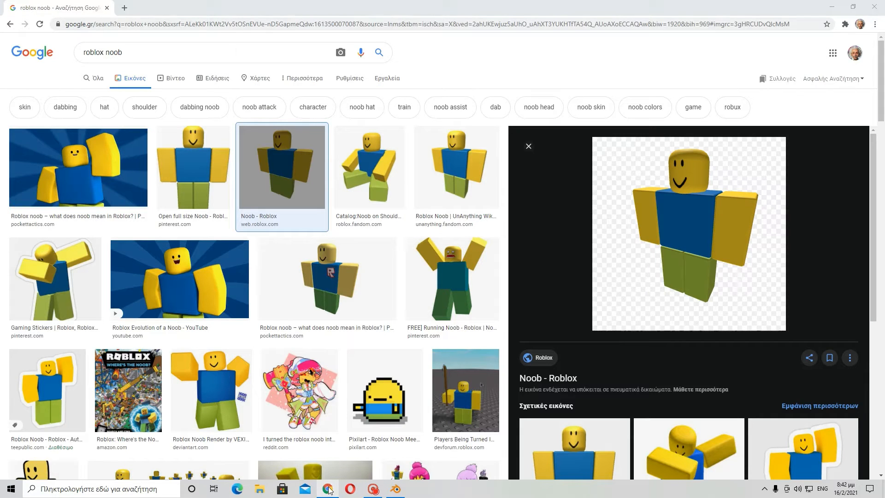
pyautogui.click(329, 489)
# Examine the default cube, camera and light in the 3D viewport from different angles and distances.
pyautogui.moveTo(593, 293); pyautogui.dragTo(625, 284, button='middle')
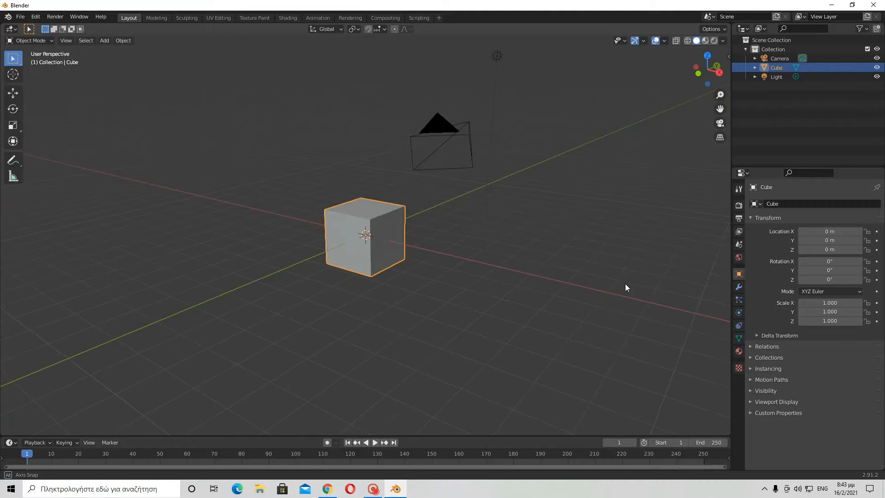
pyautogui.scroll(5, 435, 264)
pyautogui.moveTo(527, 262); pyautogui.dragTo(497, 259, button='middle')
pyautogui.scroll(-6, 485, 251)
pyautogui.scroll(3, 483, 256)
pyautogui.scroll(1, 458, 267)
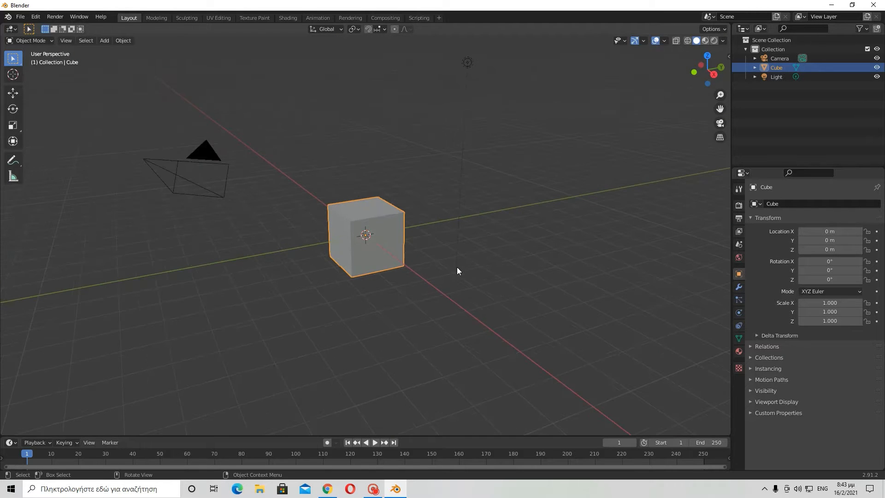
pyautogui.moveTo(482, 223); pyautogui.dragTo(433, 239, button='middle')
pyautogui.scroll(2, 483, 233)
pyautogui.scroll(2, 438, 245)
pyautogui.scroll(-3, 437, 243)
pyautogui.scroll(-2, 438, 228)
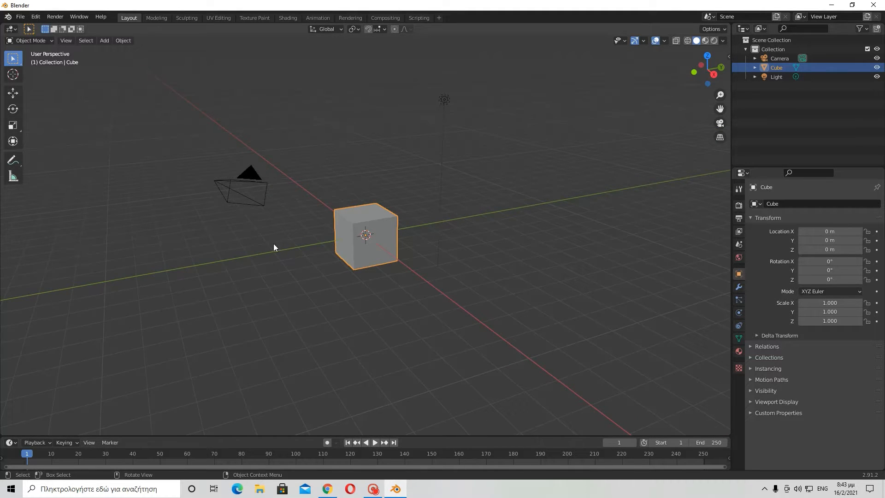
# Box-select the camera, cube and light together, then clear that selection and select only the cube.
pyautogui.moveTo(228, 65); pyautogui.dragTo(511, 318)
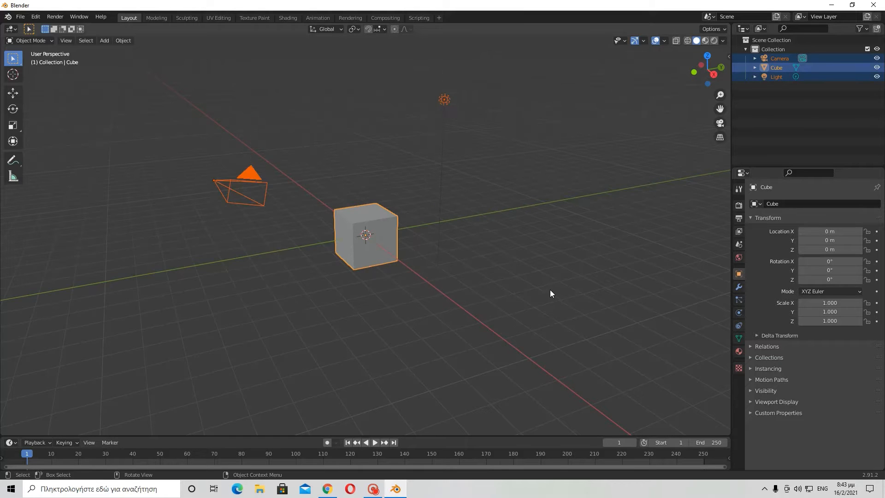
pyautogui.moveTo(551, 293); pyautogui.dragTo(493, 315)
pyautogui.moveTo(529, 260); pyautogui.dragTo(428, 243, button='middle')
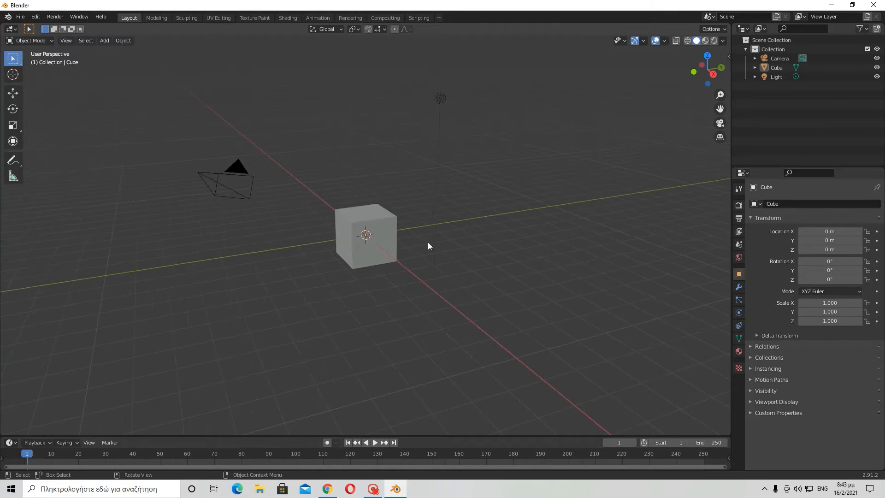
pyautogui.click(373, 221)
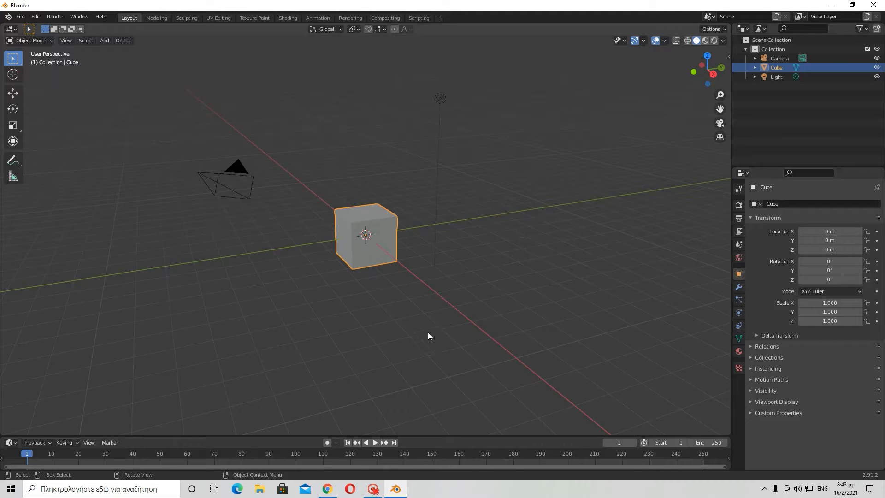
# Inspect the cube in perspective and in the right and bottom orthographic views, ending in a perspective view.
pyautogui.scroll(1, 362, 271)
pyautogui.moveTo(362, 270); pyautogui.dragTo(352, 251, button='middle')
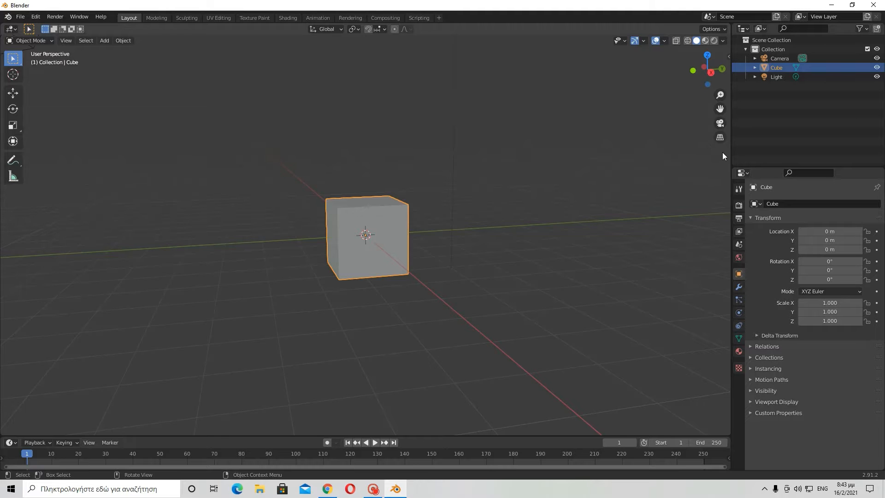
pyautogui.moveTo(639, 203); pyautogui.dragTo(633, 232, button='middle')
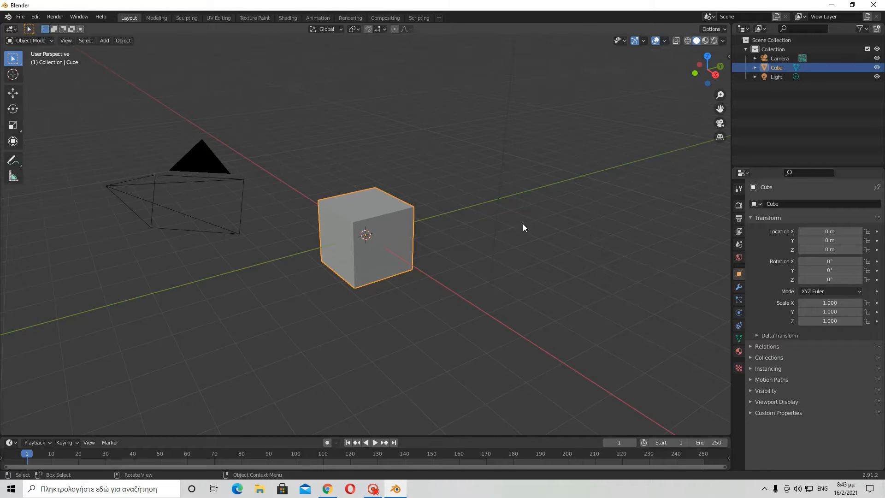
pyautogui.moveTo(632, 225)
pyautogui.mouseDown(button='middle')
pyautogui.moveTo(337, 202)
pyautogui.moveTo(297, 212)
pyautogui.moveTo(674, 230)
pyautogui.moveTo(599, 191)
pyautogui.moveTo(627, 208)
pyautogui.mouseUp(button='middle')
pyautogui.moveTo(706, 69)
pyautogui.mouseDown()
pyautogui.moveTo(641, 72)
pyautogui.moveTo(663, 87)
pyautogui.moveTo(650, 78)
pyautogui.moveTo(705, 74)
pyautogui.mouseUp()
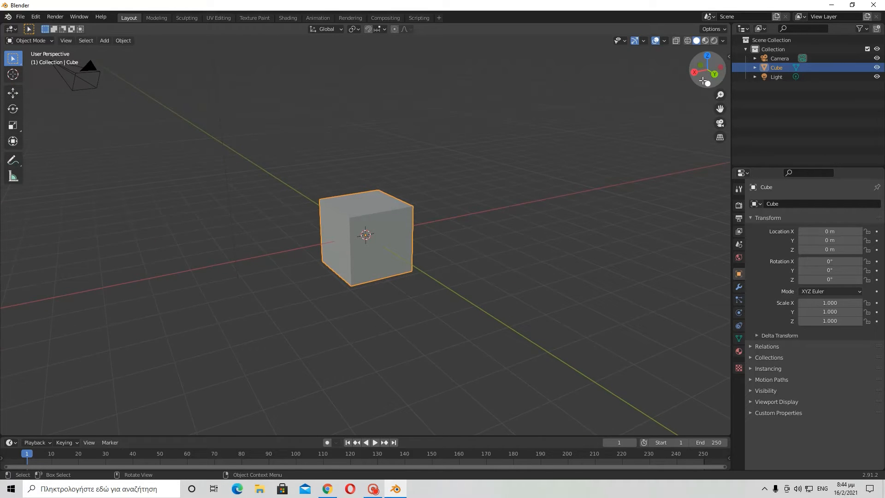
pyautogui.click(707, 55)
pyautogui.click(708, 69)
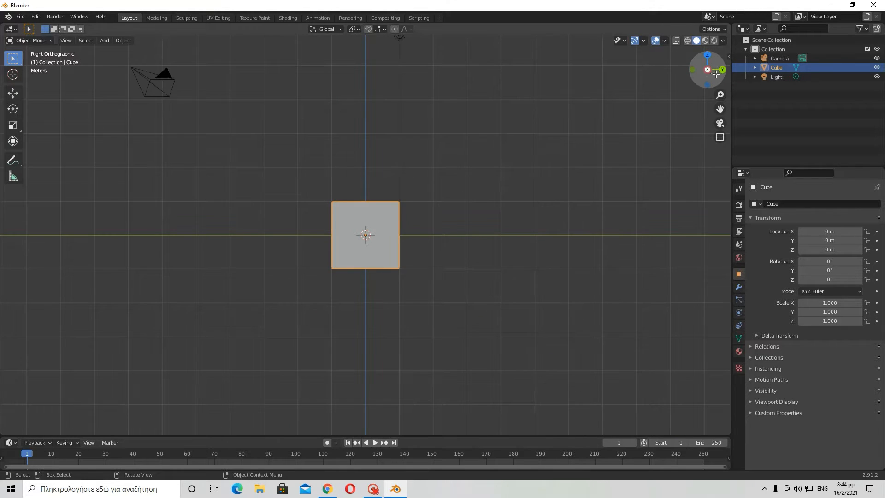
pyautogui.moveTo(610, 201); pyautogui.dragTo(633, 138, button='middle')
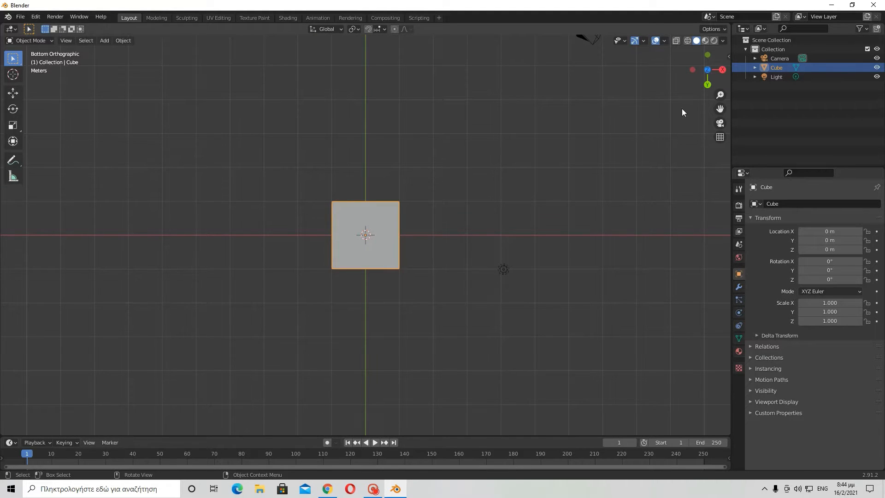
pyautogui.moveTo(706, 67); pyautogui.dragTo(488, 220)
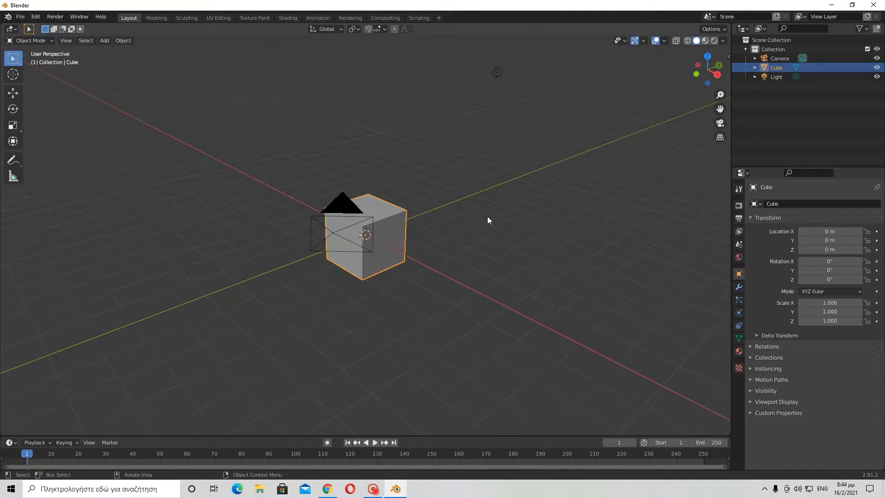
# Inspect the cube at closer range, then select the light and the camera in turn.
pyautogui.scroll(3, 484, 233)
pyautogui.moveTo(482, 245); pyautogui.dragTo(452, 249, button='middle')
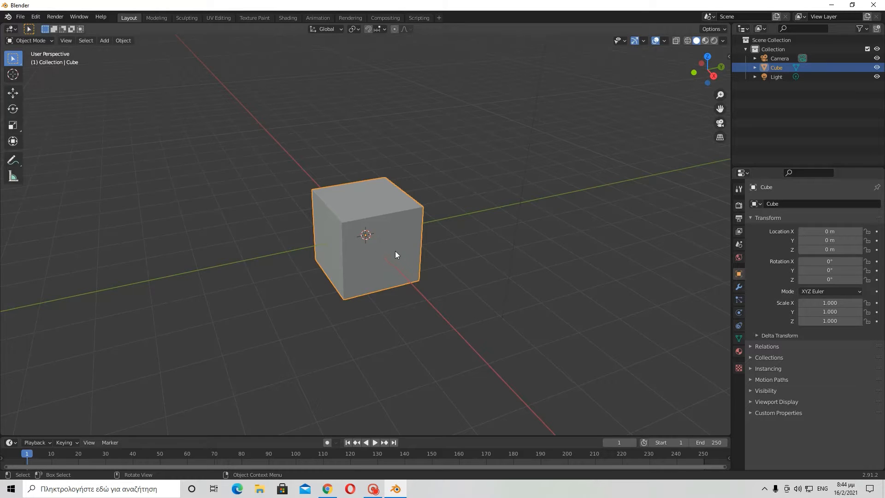
pyautogui.scroll(-3, 394, 251)
pyautogui.click(447, 120)
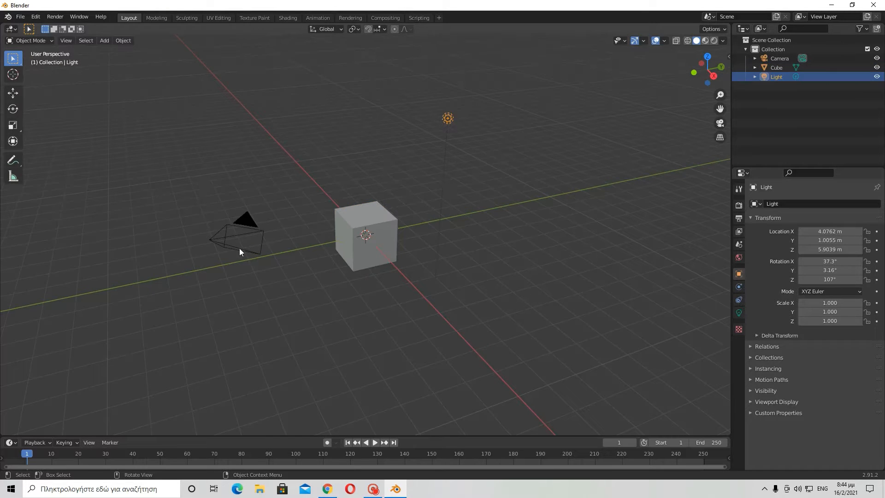
pyautogui.click(243, 229)
pyautogui.moveTo(260, 217); pyautogui.dragTo(343, 240, button='middle')
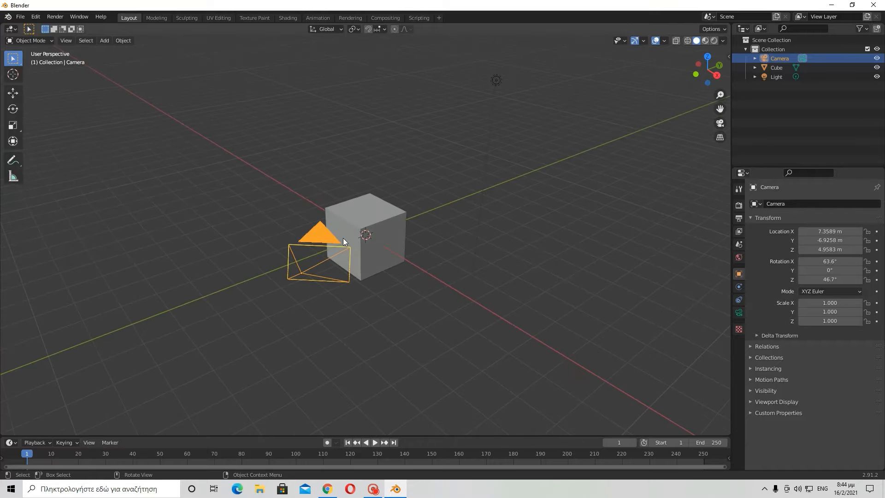
# Look at the scene through the camera and return to the free perspective view, clearing the selection in between.
pyautogui.click(723, 126)
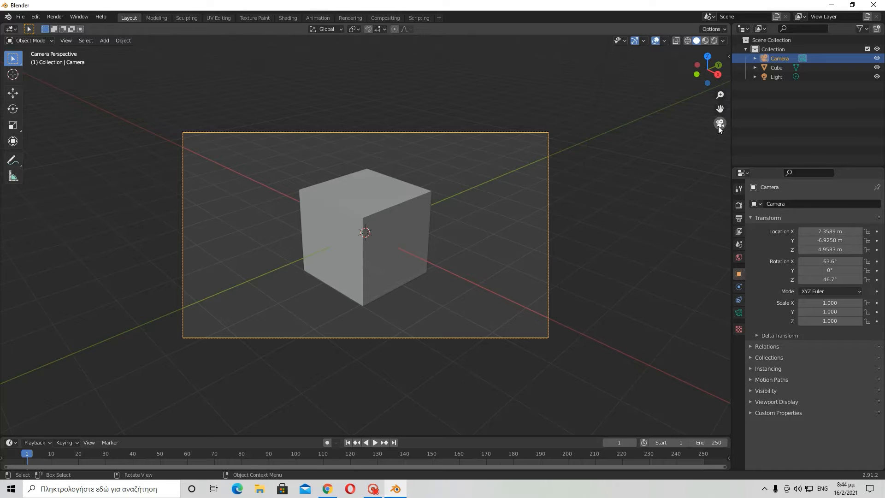
pyautogui.click(719, 126)
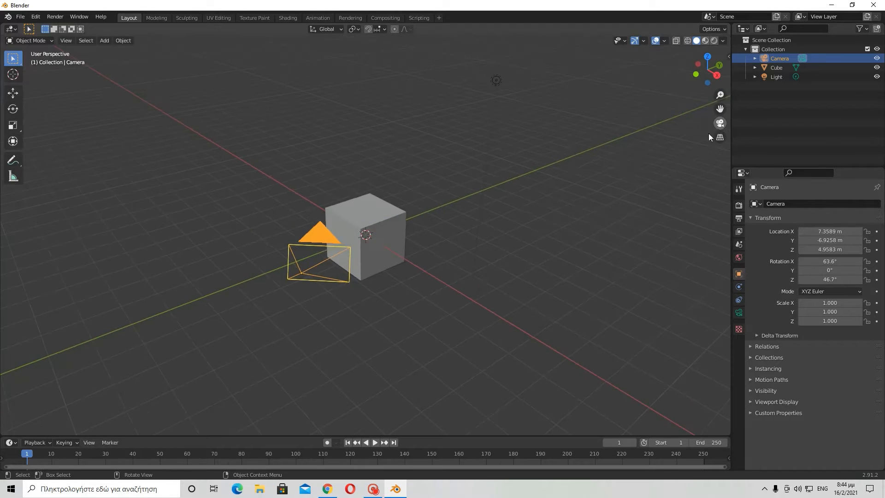
pyautogui.click(537, 280)
pyautogui.moveTo(537, 280); pyautogui.dragTo(583, 265, button='middle')
pyautogui.click(721, 128)
pyautogui.click(720, 128)
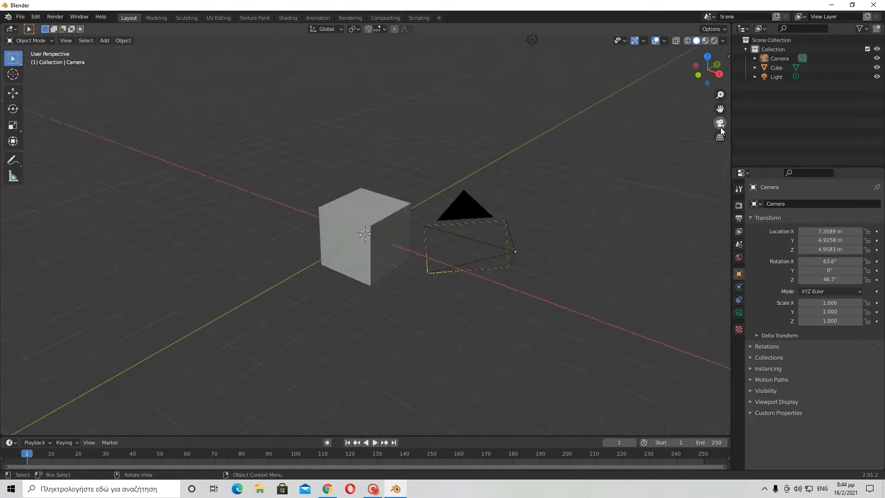
pyautogui.moveTo(559, 234); pyautogui.dragTo(533, 220, button='middle')
# Select the light, then clear the selection and inspect the cube up close from several angles.
pyautogui.click(469, 78)
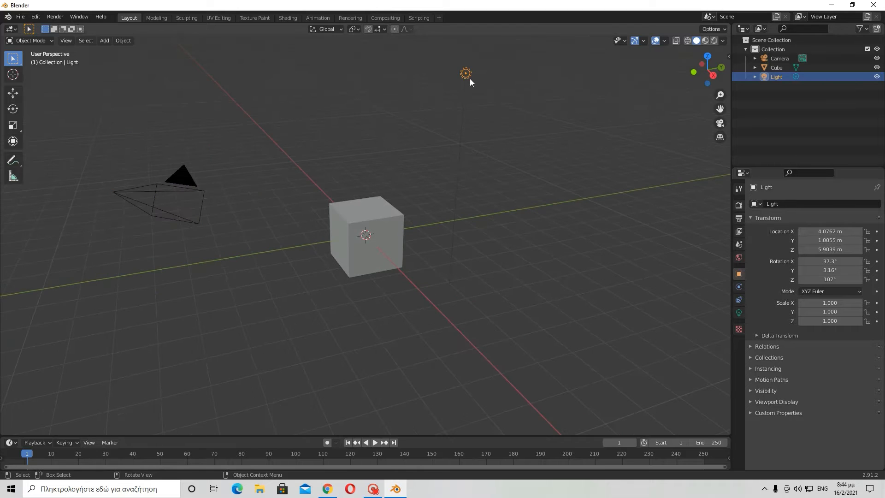
pyautogui.moveTo(475, 89); pyautogui.dragTo(504, 205, button='middle')
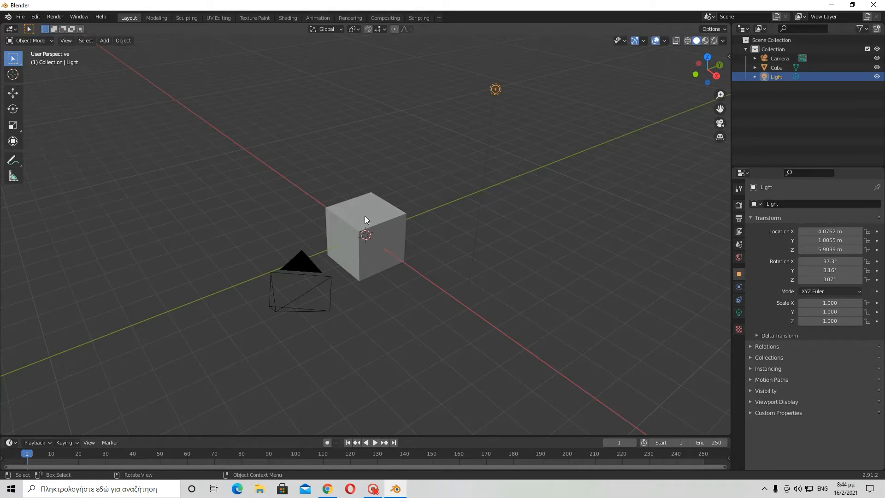
pyautogui.moveTo(378, 295); pyautogui.dragTo(408, 283, button='middle')
pyautogui.click(477, 280)
pyautogui.moveTo(511, 273); pyautogui.dragTo(563, 252, button='middle')
pyautogui.scroll(4, 434, 266)
pyautogui.moveTo(433, 266); pyautogui.dragTo(286, 272, button='middle')
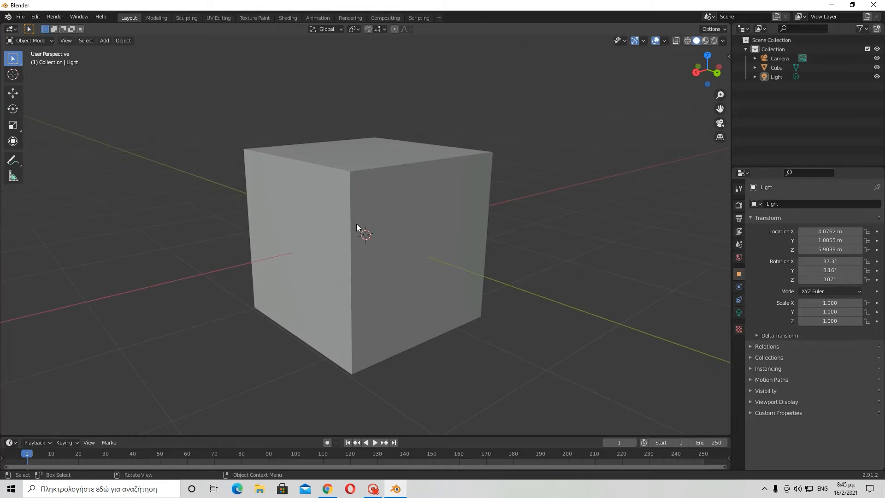
# Select the cube and raise it 1 m along Z with the Move tool and snapping on.
pyautogui.click(330, 227)
pyautogui.moveTo(458, 287); pyautogui.dragTo(530, 270, button='middle')
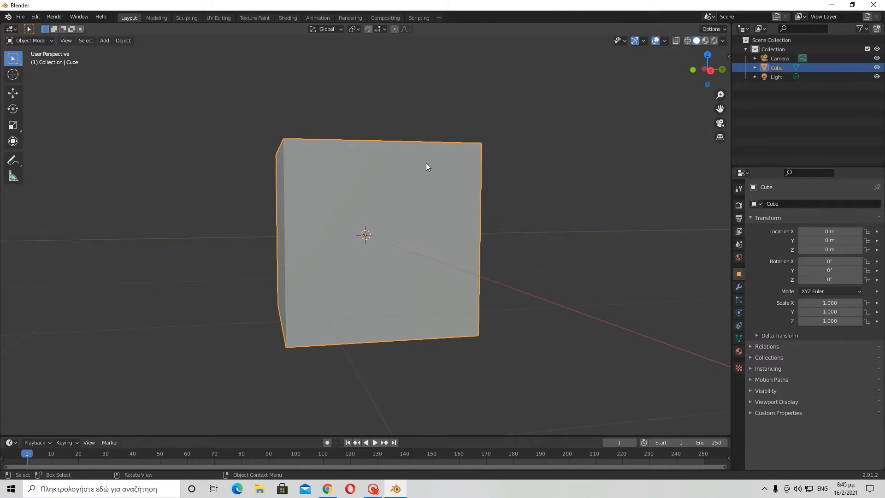
pyautogui.moveTo(334, 63); pyautogui.dragTo(411, 88, button='middle')
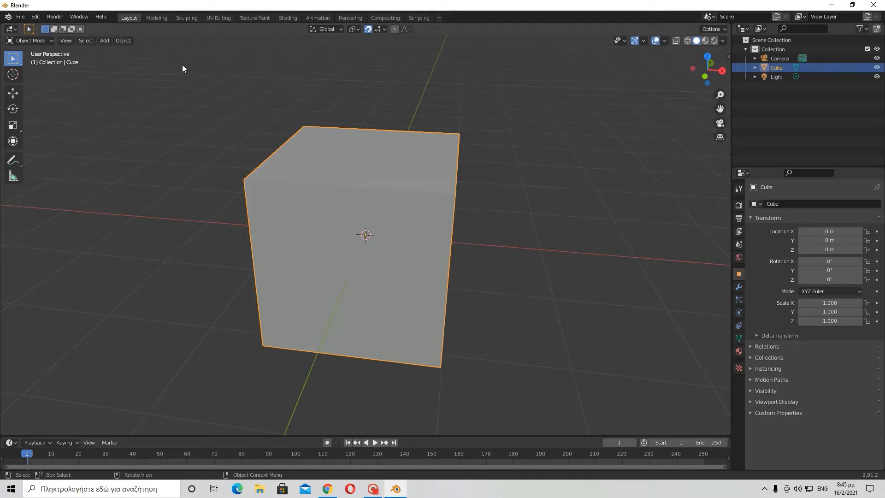
pyautogui.click(18, 94)
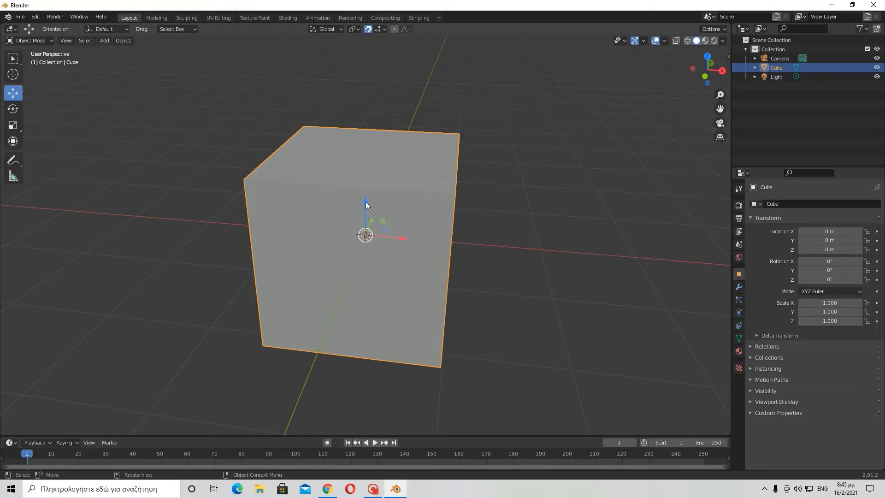
pyautogui.moveTo(366, 201); pyautogui.dragTo(364, 201)
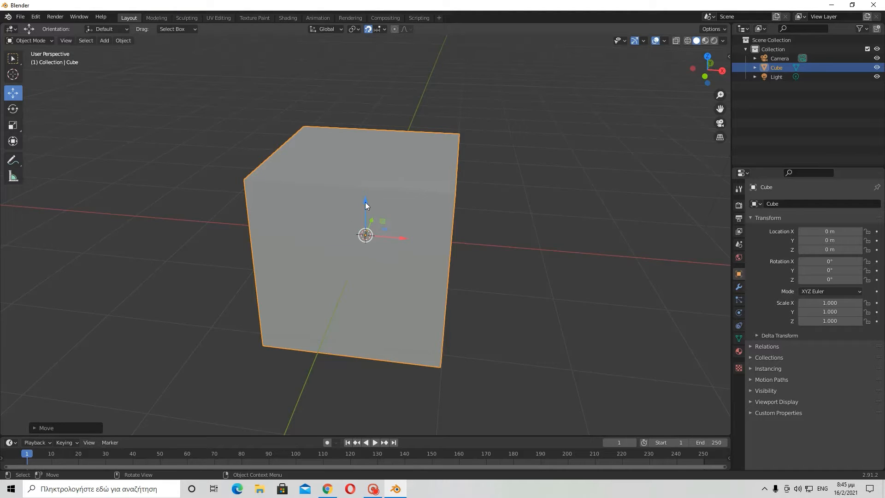
pyautogui.moveTo(365, 203); pyautogui.dragTo(351, 150)
# Examine the raised cube and its X, Y and Z move handles from different angles and distances.
pyautogui.moveTo(486, 169); pyautogui.dragTo(347, 123, button='middle')
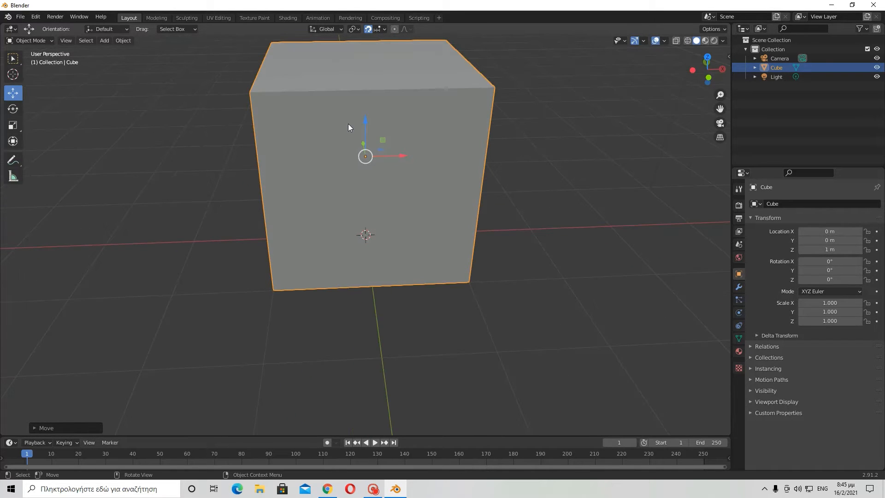
pyautogui.moveTo(399, 155)
pyautogui.mouseDown()
pyautogui.moveTo(484, 156)
pyautogui.moveTo(337, 165)
pyautogui.moveTo(483, 161)
pyautogui.moveTo(411, 164)
pyautogui.mouseUp()
pyautogui.moveTo(411, 165); pyautogui.dragTo(471, 162, button='middle')
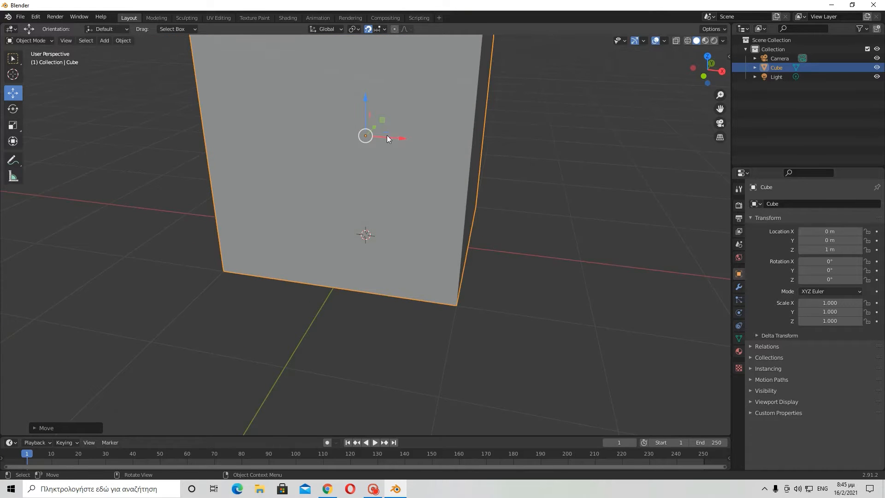
pyautogui.moveTo(377, 133)
pyautogui.mouseDown()
pyautogui.moveTo(411, 107)
pyautogui.moveTo(340, 156)
pyautogui.moveTo(364, 141)
pyautogui.mouseUp()
pyautogui.moveTo(500, 203); pyautogui.dragTo(520, 209, button='middle')
pyautogui.scroll(-3, 519, 208)
pyautogui.scroll(3, 463, 207)
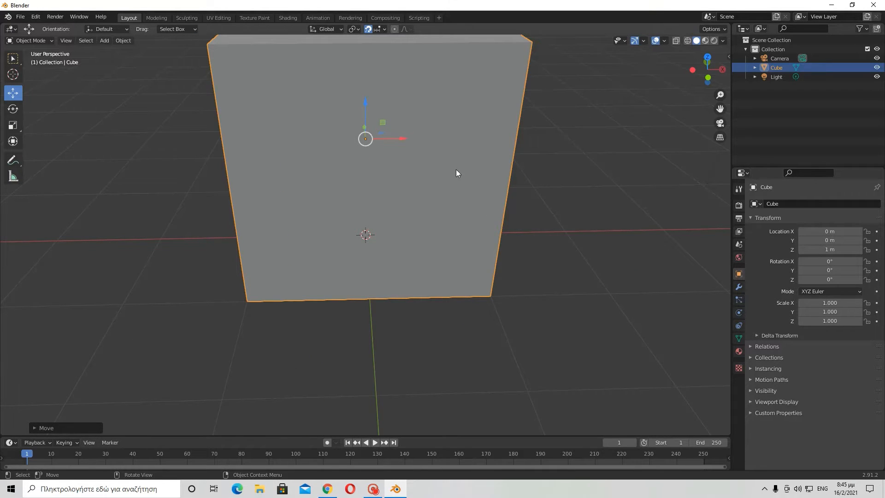
pyautogui.scroll(-3, 504, 198)
pyautogui.scroll(3, 470, 213)
pyautogui.moveTo(471, 214); pyautogui.dragTo(467, 235, button='middle')
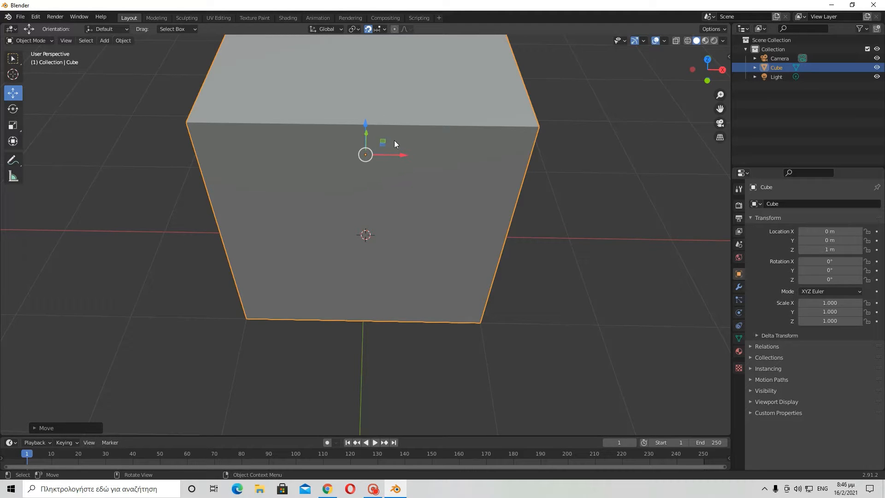
pyautogui.moveTo(404, 155)
pyautogui.mouseDown(button='middle')
pyautogui.moveTo(292, 146)
pyautogui.moveTo(389, 158)
pyautogui.mouseUp(button='middle')
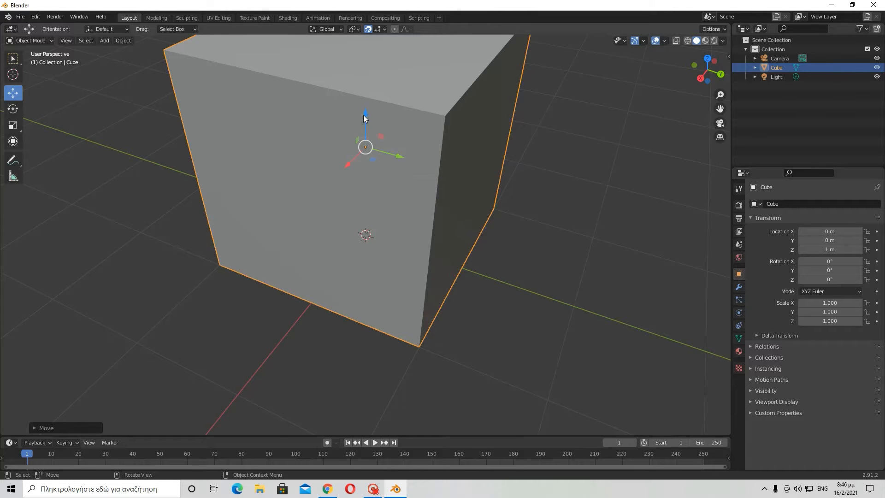
pyautogui.moveTo(363, 115); pyautogui.dragTo(507, 114, button='middle')
pyautogui.moveTo(495, 127); pyautogui.dragTo(438, 150, button='middle')
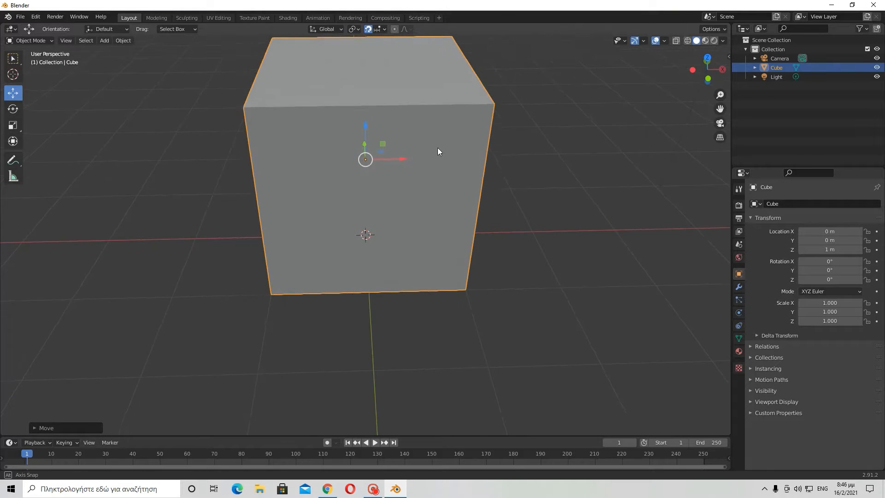
# Lower the cube along Z with snapping on and raise it back to a height of 1 m.
pyautogui.moveTo(366, 126); pyautogui.dragTo(366, 176)
pyautogui.moveTo(387, 132); pyautogui.dragTo(350, 194, button='middle')
pyautogui.moveTo(368, 198); pyautogui.dragTo(358, 133)
pyautogui.moveTo(358, 133); pyautogui.dragTo(426, 202, button='middle')
# Turn snapping off and move the cube freely down the Z axis to about -0.52 m.
pyautogui.click(367, 29)
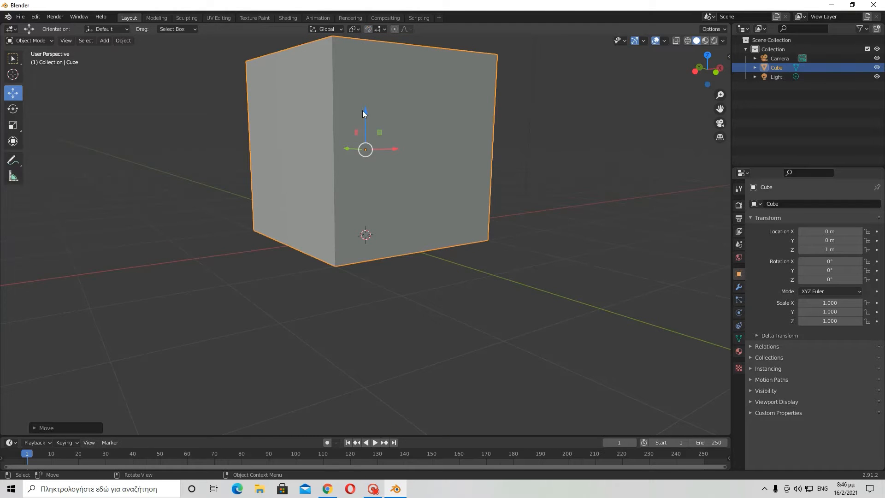
pyautogui.moveTo(366, 111); pyautogui.dragTo(296, 240)
pyautogui.moveTo(459, 234); pyautogui.dragTo(442, 258, button='middle')
pyautogui.scroll(3, 529, 233)
pyautogui.scroll(-2, 534, 243)
pyautogui.scroll(1, 525, 245)
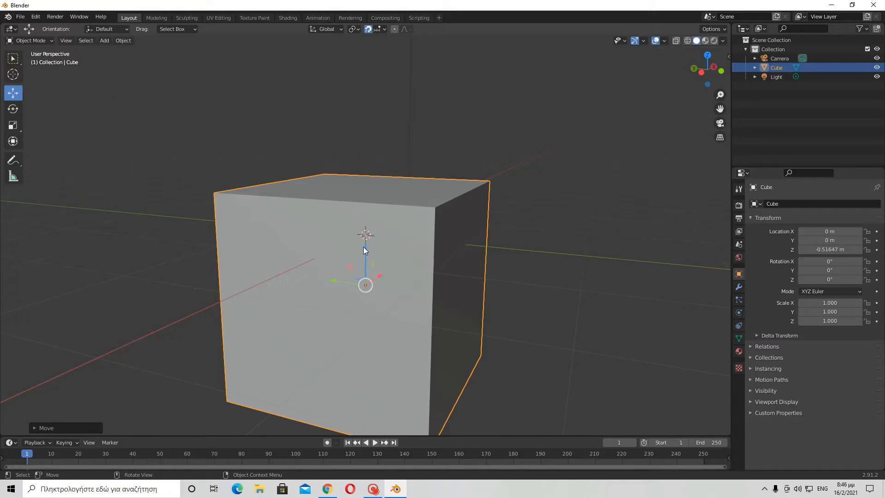
# Raise the cube 2 m along Z with snapping on and inspect it from other sides.
pyautogui.moveTo(366, 251); pyautogui.dragTo(364, 193)
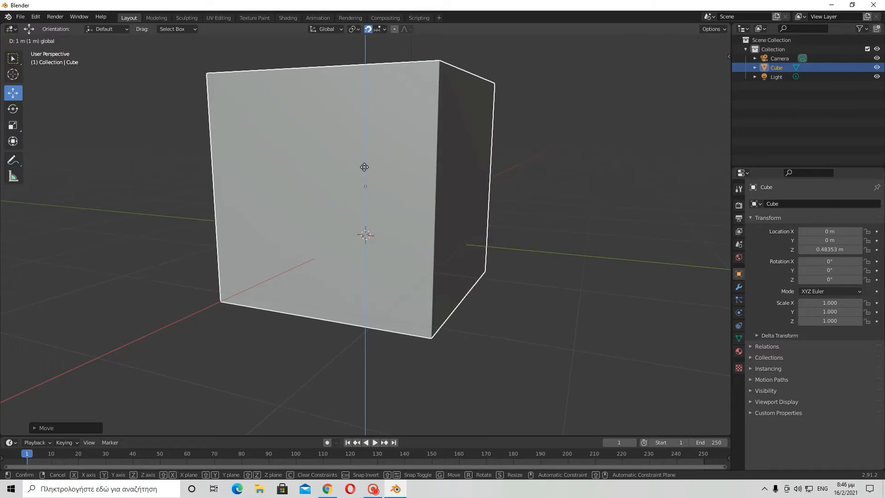
pyautogui.moveTo(369, 105); pyautogui.dragTo(370, 83)
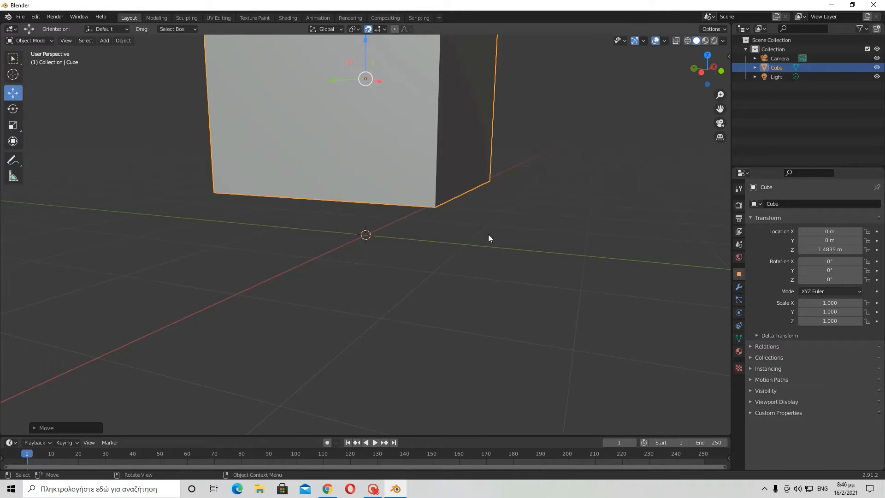
pyautogui.moveTo(516, 224); pyautogui.dragTo(473, 180, button='middle')
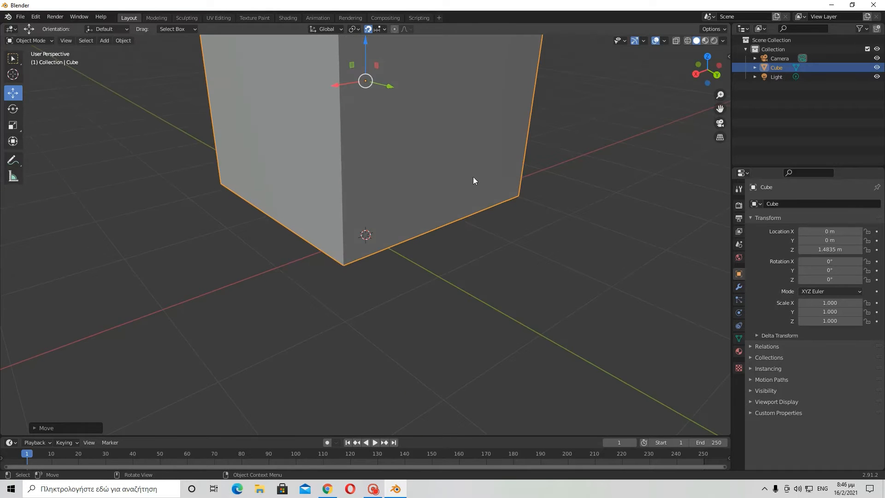
pyautogui.moveTo(496, 228); pyautogui.dragTo(383, 195, button='middle')
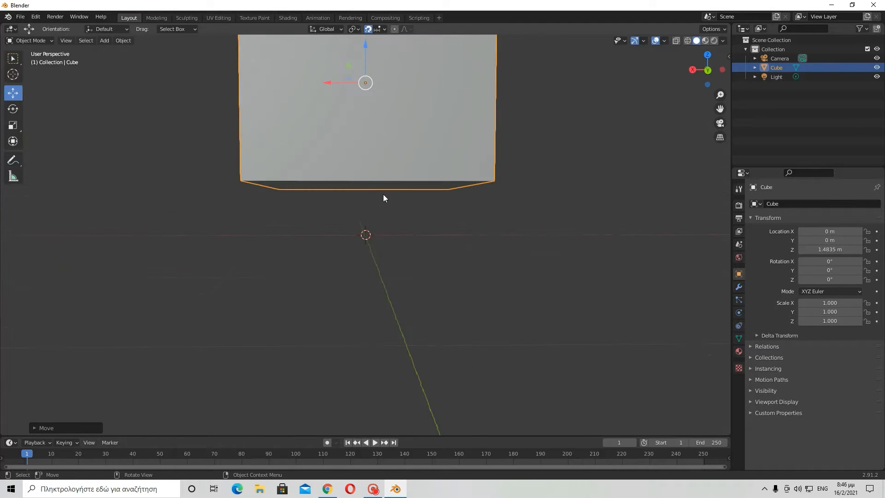
# Clear the selection by box-selecting empty space below the cube, then reselect the cube.
pyautogui.moveTo(272, 217); pyautogui.dragTo(546, 316)
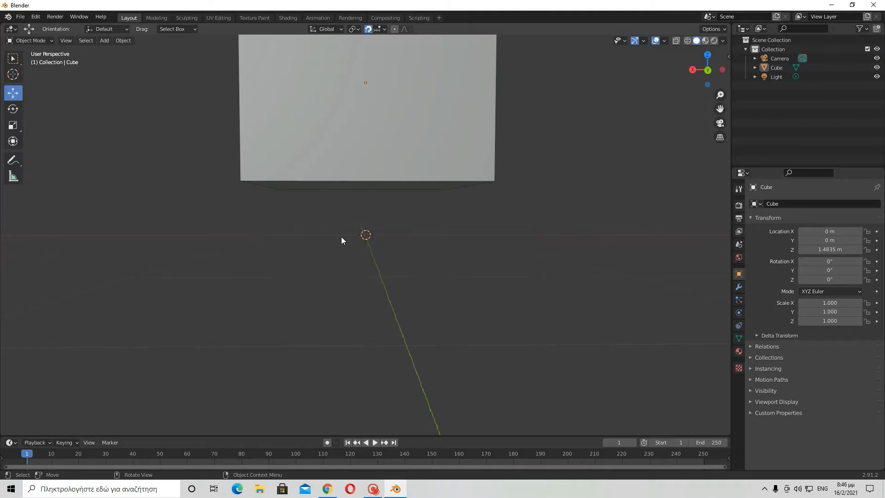
pyautogui.moveTo(309, 256); pyautogui.dragTo(256, 254)
pyautogui.moveTo(382, 283)
pyautogui.mouseDown()
pyautogui.moveTo(450, 296)
pyautogui.moveTo(314, 294)
pyautogui.mouseUp()
pyautogui.moveTo(279, 226); pyautogui.dragTo(511, 282)
pyautogui.moveTo(519, 286); pyautogui.dragTo(474, 295, button='middle')
pyautogui.click(363, 82)
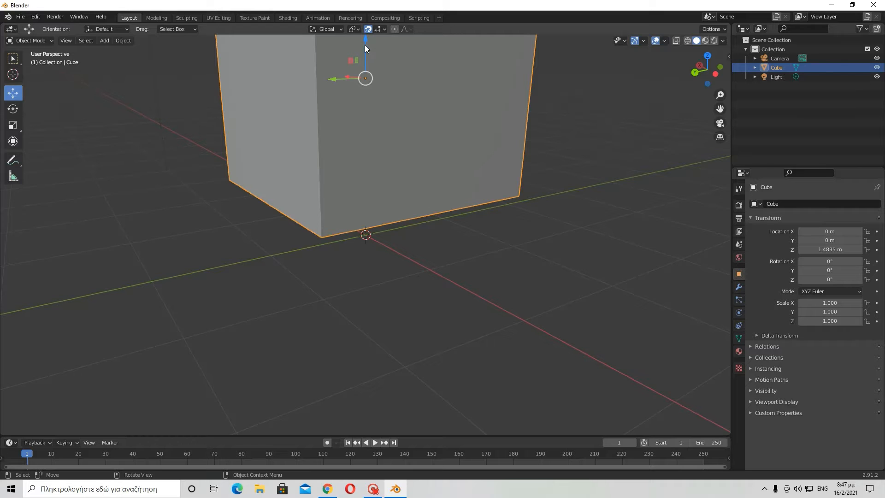
# Lower the cube 1 m along Z with snapping on.
pyautogui.moveTo(365, 47); pyautogui.dragTo(370, 151)
pyautogui.moveTo(448, 155); pyautogui.dragTo(514, 151, button='middle')
pyautogui.moveTo(363, 146); pyautogui.dragTo(384, 123)
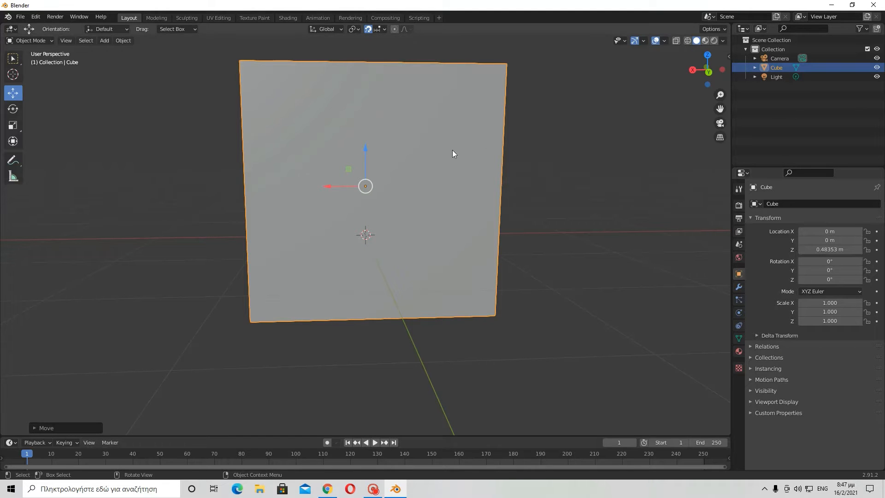
# Turn snapping off and move the cube freely along Z to about 0.70 m.
pyautogui.moveTo(366, 149)
pyautogui.mouseDown()
pyautogui.moveTo(372, 85)
pyautogui.moveTo(381, 152)
pyautogui.mouseUp()
pyautogui.moveTo(364, 149); pyautogui.dragTo(368, 56)
pyautogui.moveTo(364, 153); pyautogui.dragTo(356, 129)
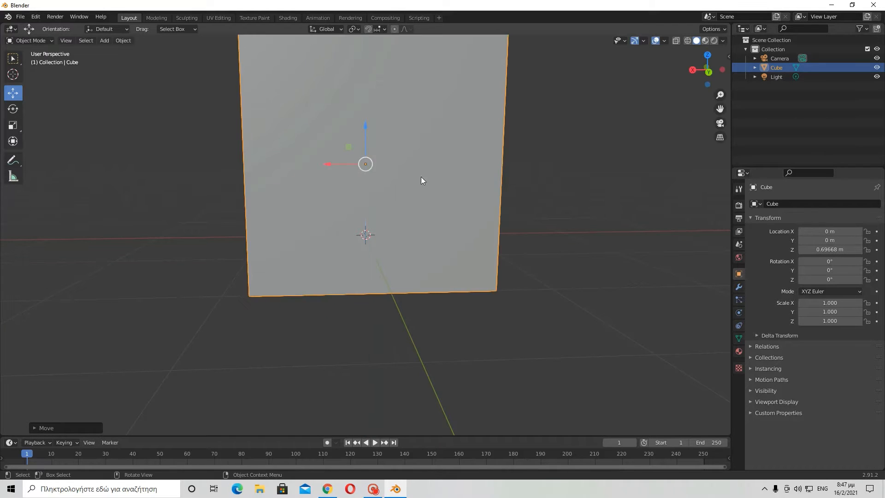
# Set the cube's Z location to 0 m.
pyautogui.moveTo(659, 298); pyautogui.dragTo(551, 288, button='middle')
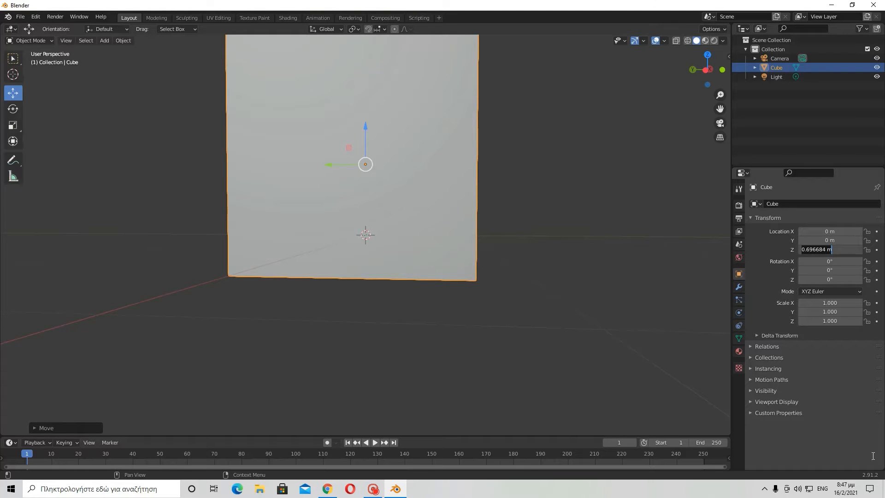
pyautogui.write('0')
pyautogui.press('Return')
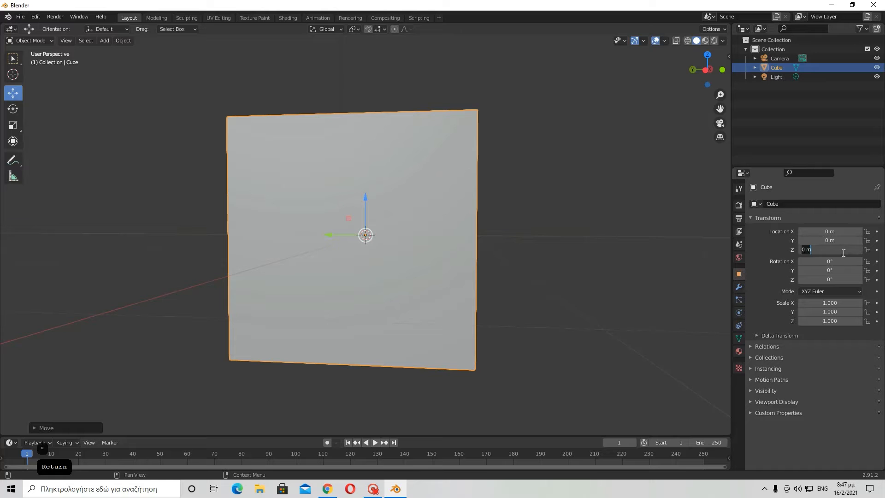
# Examine the cube at the world origin together with the camera and light from different angles and distances.
pyautogui.moveTo(641, 240); pyautogui.dragTo(664, 211, button='middle')
pyautogui.moveTo(368, 225); pyautogui.dragTo(606, 271, button='middle')
pyautogui.scroll(-5, 585, 273)
pyautogui.scroll(2, 487, 286)
pyautogui.scroll(-3, 486, 282)
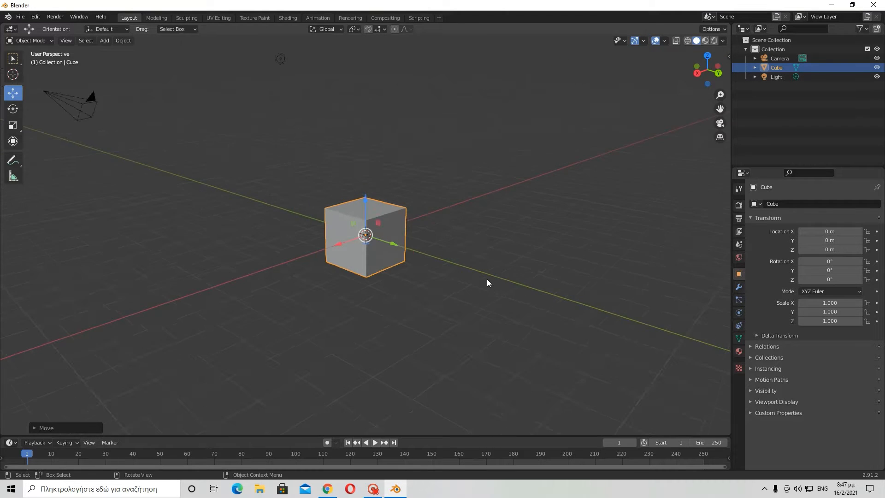
pyautogui.scroll(1, 486, 279)
pyautogui.moveTo(487, 279); pyautogui.dragTo(568, 279, button='middle')
pyautogui.scroll(-3, 545, 280)
pyautogui.scroll(1, 486, 280)
pyautogui.scroll(3, 383, 259)
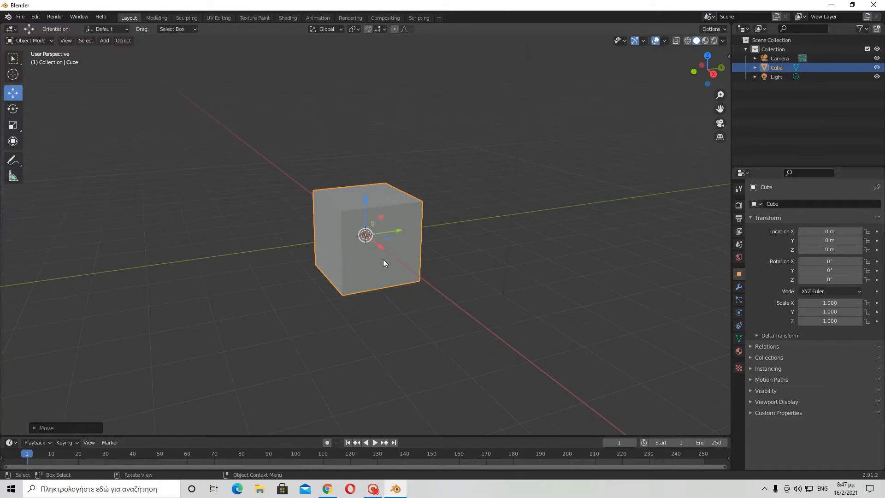
# Turn snapping on and raise the cube 1 m above the origin along Z.
pyautogui.click(368, 29)
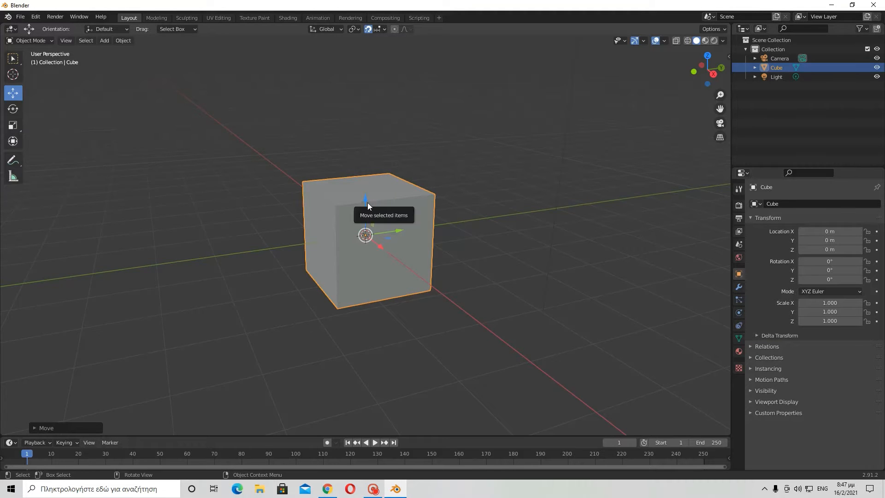
pyautogui.moveTo(366, 203); pyautogui.dragTo(366, 161)
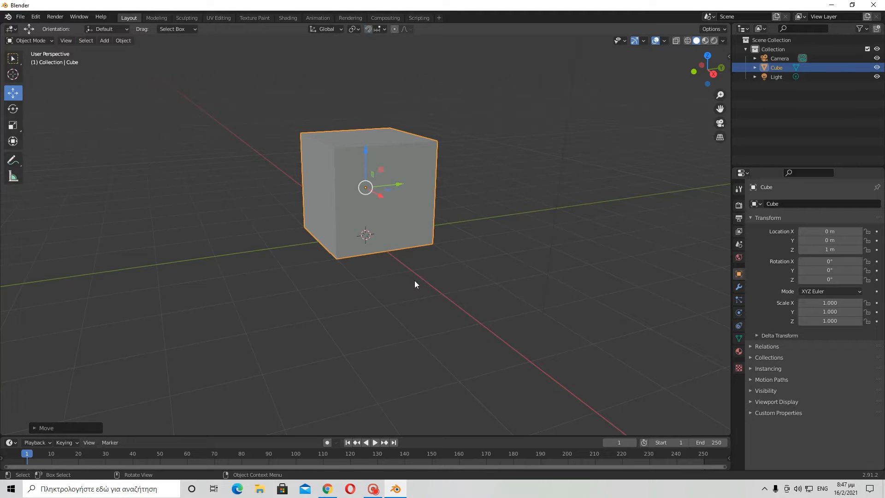
# Hide the viewport's tool strip and bring it back.
pyautogui.moveTo(415, 283); pyautogui.dragTo(457, 246, button='middle')
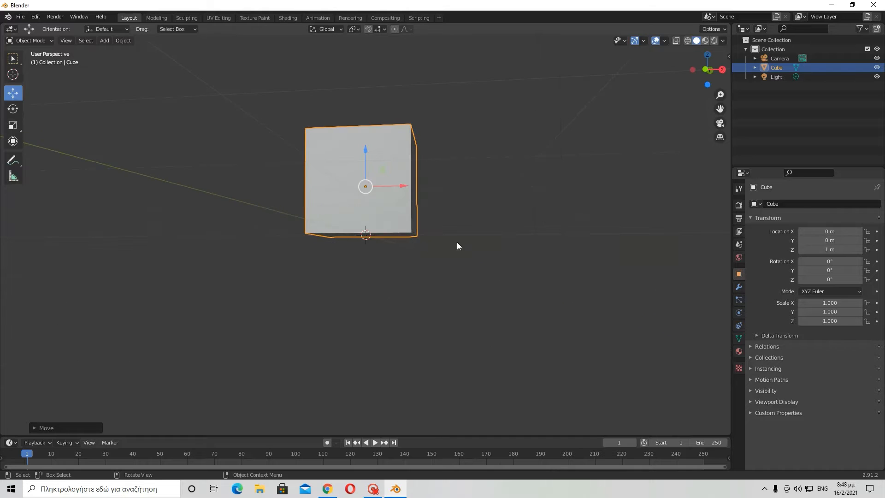
pyautogui.moveTo(565, 257); pyautogui.dragTo(507, 274, button='middle')
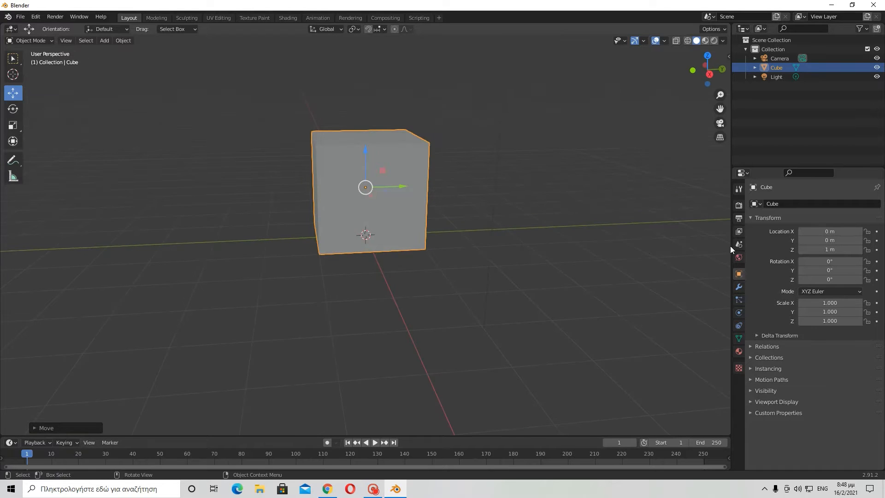
pyautogui.moveTo(557, 231); pyautogui.dragTo(204, 161, button='middle')
pyautogui.press('t')
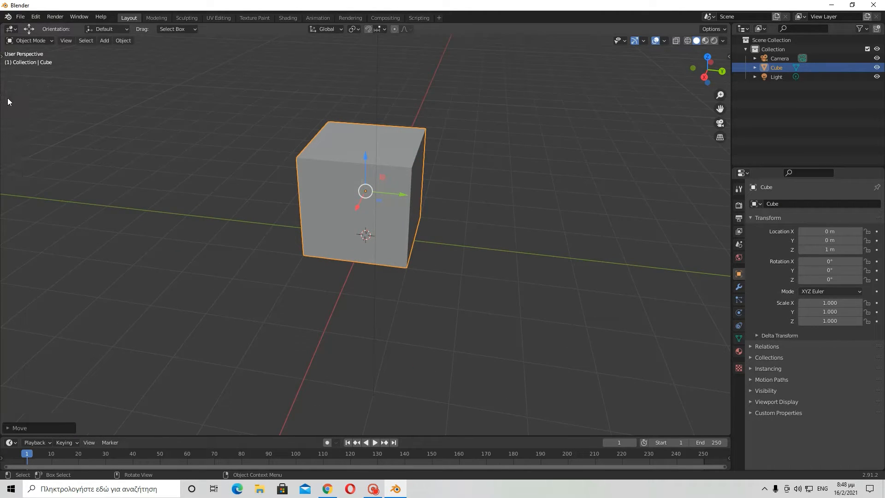
pyautogui.click(1, 57)
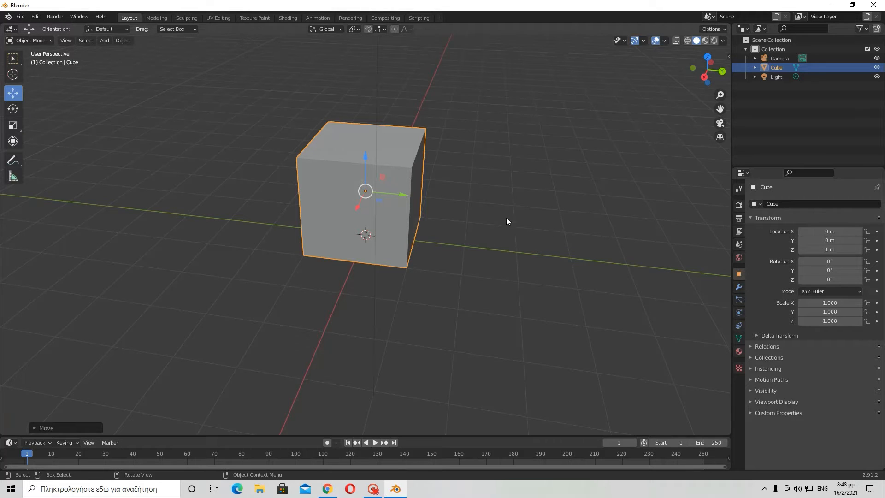
pyautogui.moveTo(506, 218); pyautogui.dragTo(437, 191, button='middle')
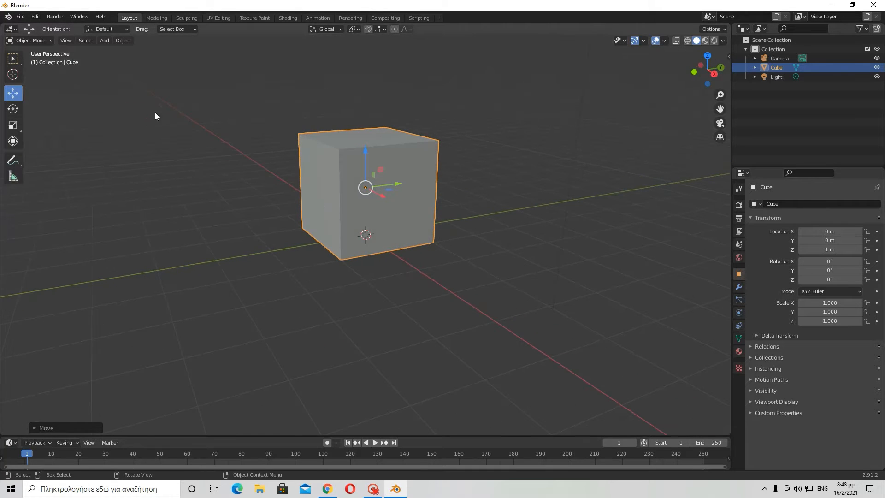
# Rotate the cube freely about the X axis to -1284° with the Rotate tool and undo the rotation.
pyautogui.click(12, 109)
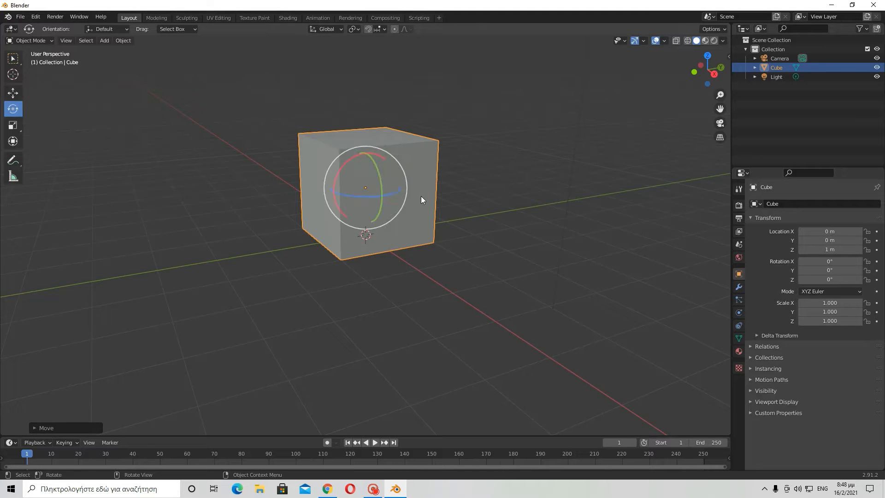
pyautogui.moveTo(421, 196); pyautogui.dragTo(387, 199, button='middle')
pyautogui.scroll(4, 387, 200)
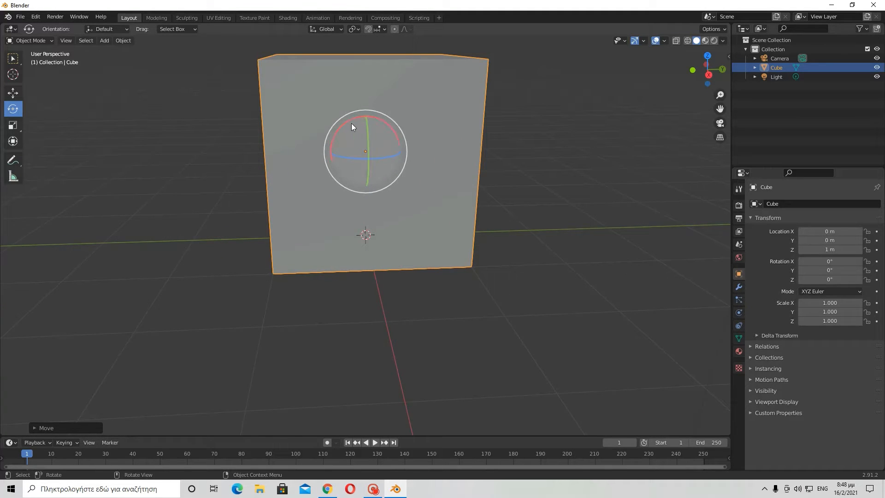
pyautogui.moveTo(348, 120); pyautogui.dragTo(369, 153)
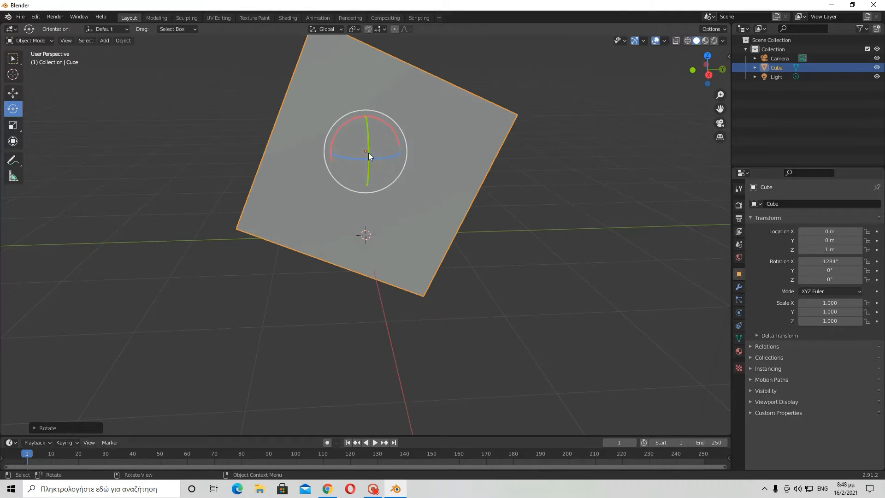
pyautogui.click(37, 16)
pyautogui.click(41, 27)
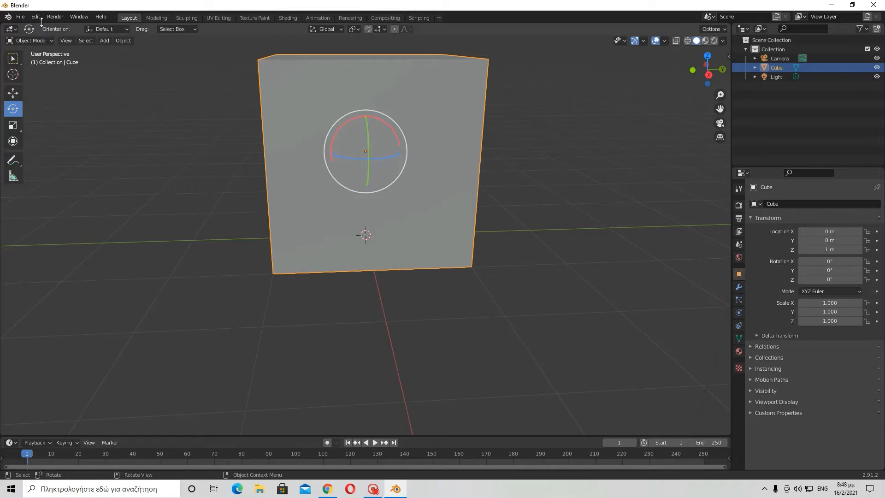
# Redo the cube's rotation and undo it again.
pyautogui.click(36, 18)
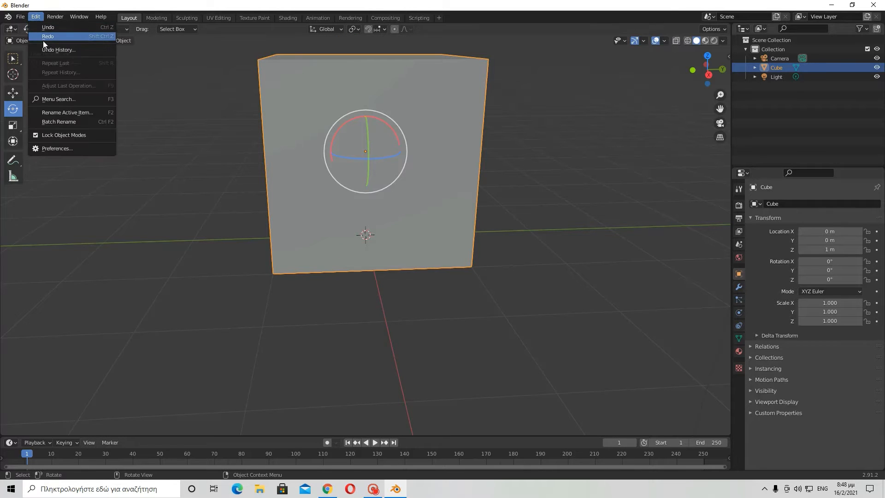
pyautogui.click(40, 37)
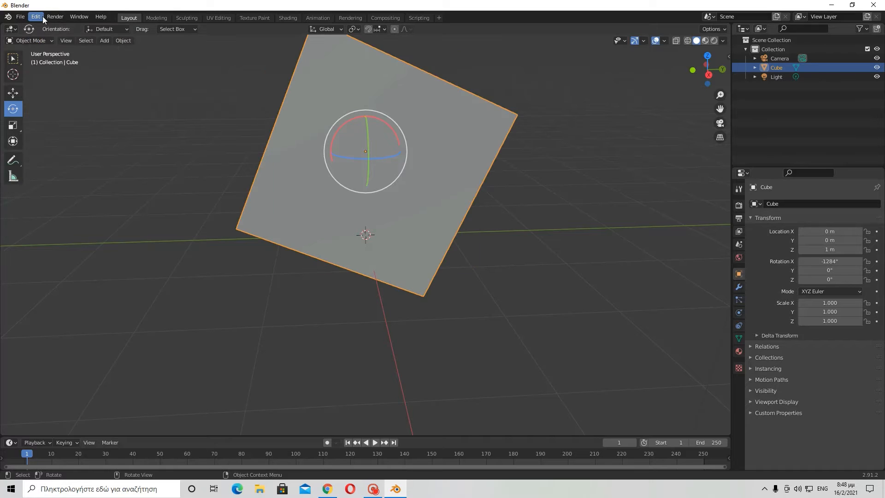
pyautogui.click(35, 17)
pyautogui.click(36, 31)
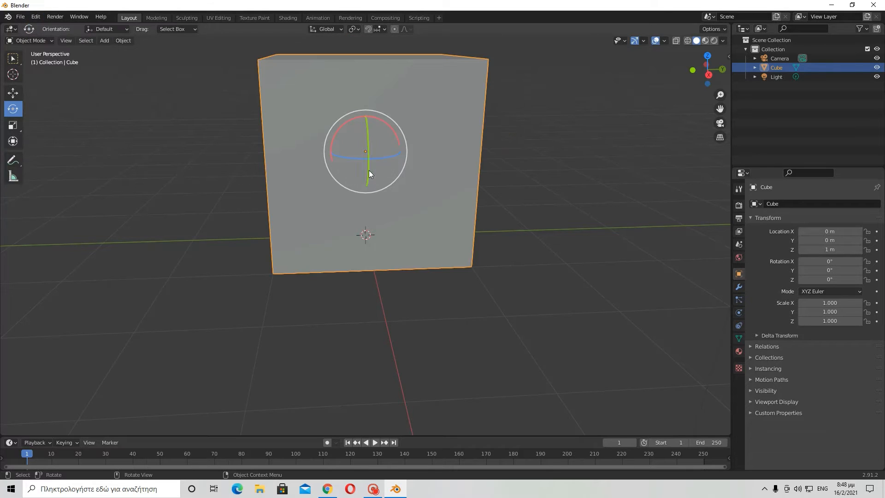
# Stretch the cube along the Y axis with the Scale tool and undo the scaling.
pyautogui.click(13, 125)
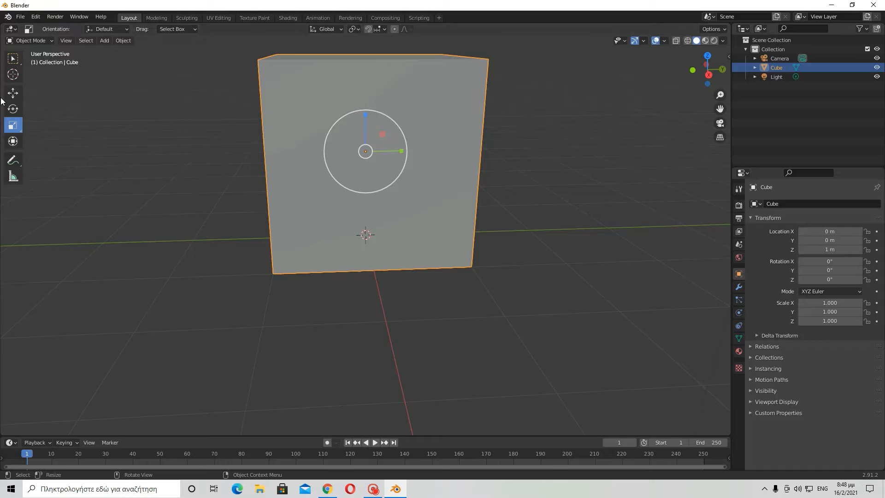
pyautogui.moveTo(398, 151); pyautogui.dragTo(442, 158)
pyautogui.click(36, 17)
pyautogui.click(46, 26)
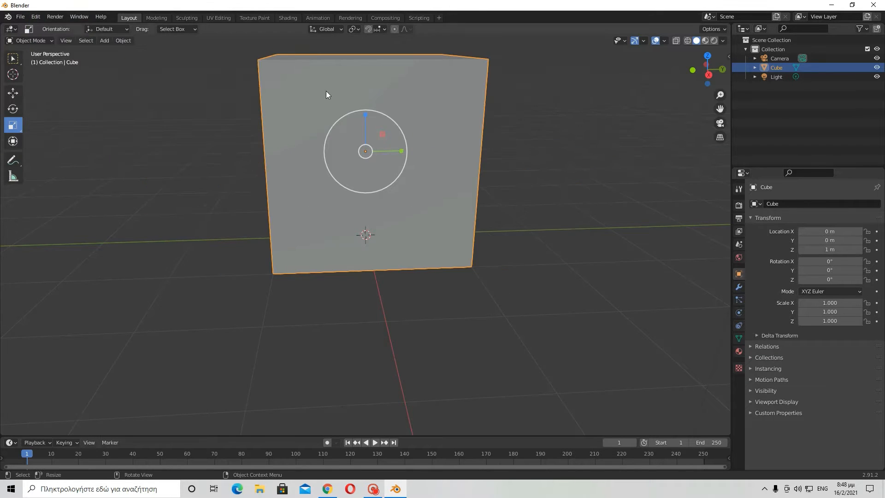
# Scale the cube along the Z axis to about 0.605 and undo the scaling.
pyautogui.moveTo(365, 121); pyautogui.dragTo(361, 128)
pyautogui.click(43, 16)
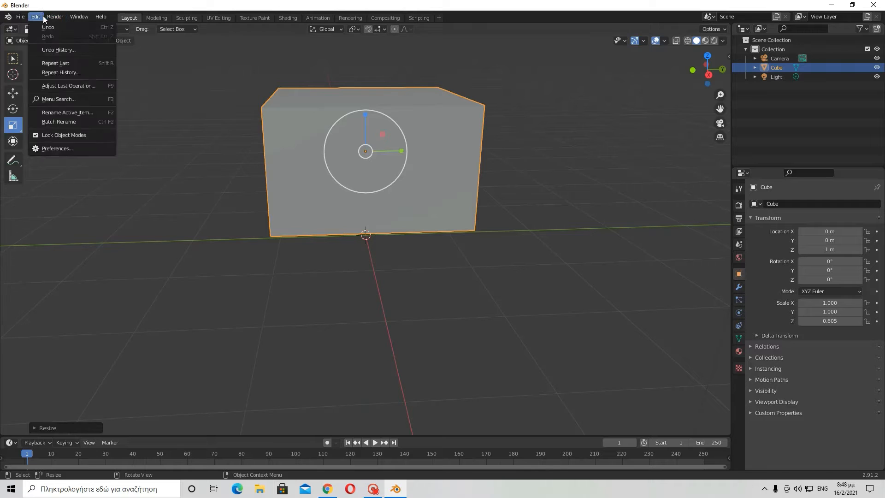
pyautogui.click(36, 16)
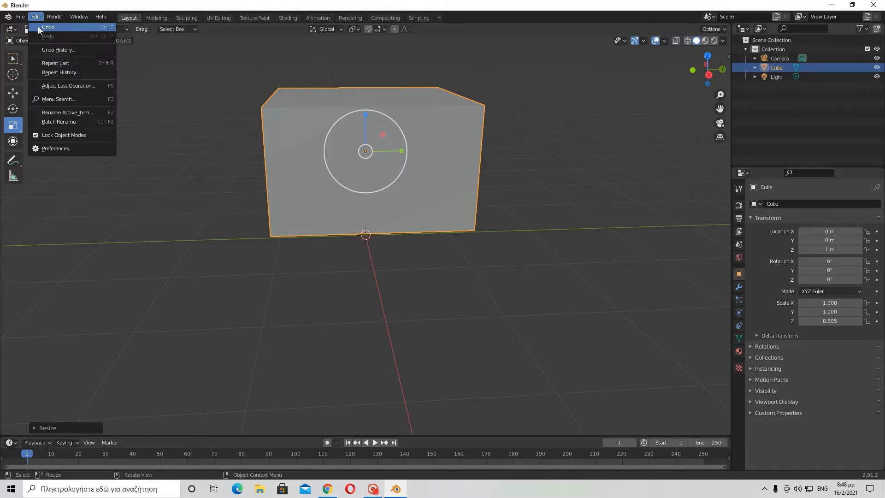
pyautogui.click(38, 26)
# Scale the cube along the X axis and undo the scaling.
pyautogui.moveTo(184, 108); pyautogui.dragTo(314, 131, button='middle')
pyautogui.moveTo(399, 153)
pyautogui.mouseDown()
pyautogui.moveTo(445, 152)
pyautogui.moveTo(395, 153)
pyautogui.mouseUp()
pyautogui.click(36, 17)
pyautogui.click(45, 27)
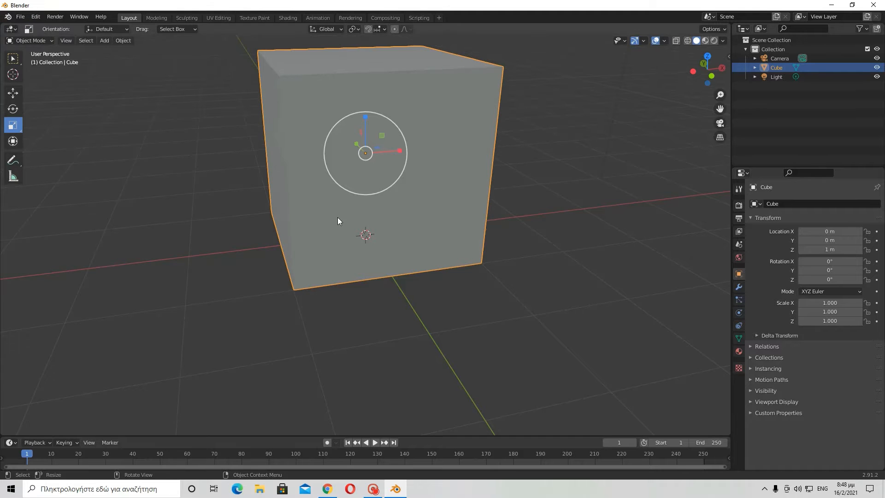
# Draw large freehand loops over the cube with the Annotate tool and undo them.
pyautogui.moveTo(393, 247); pyautogui.dragTo(155, 233, button='middle')
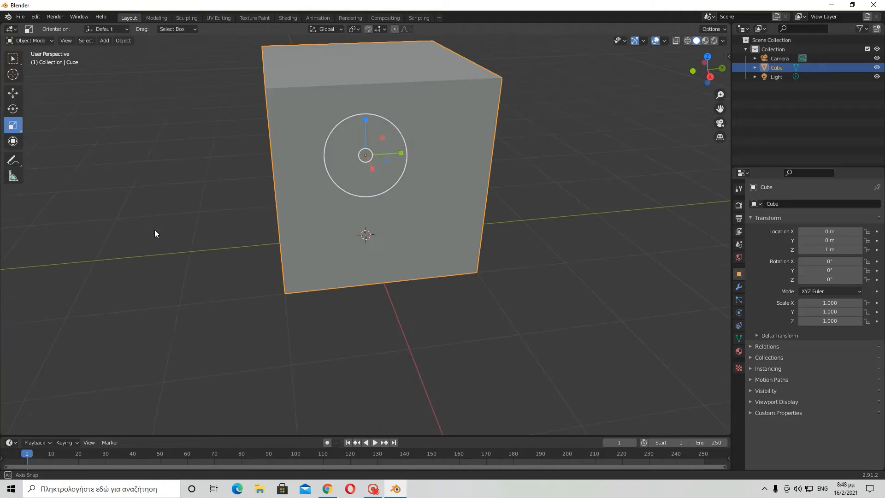
pyautogui.click(12, 160)
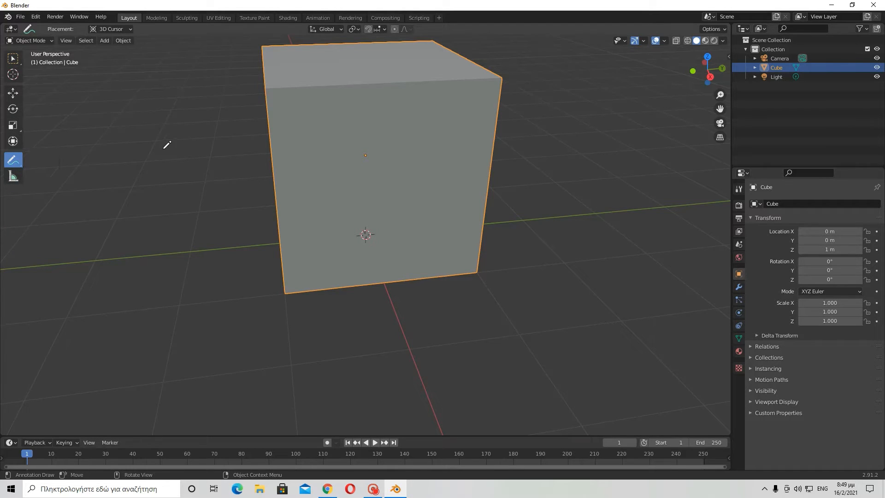
pyautogui.moveTo(168, 154); pyautogui.dragTo(328, 168, button='middle')
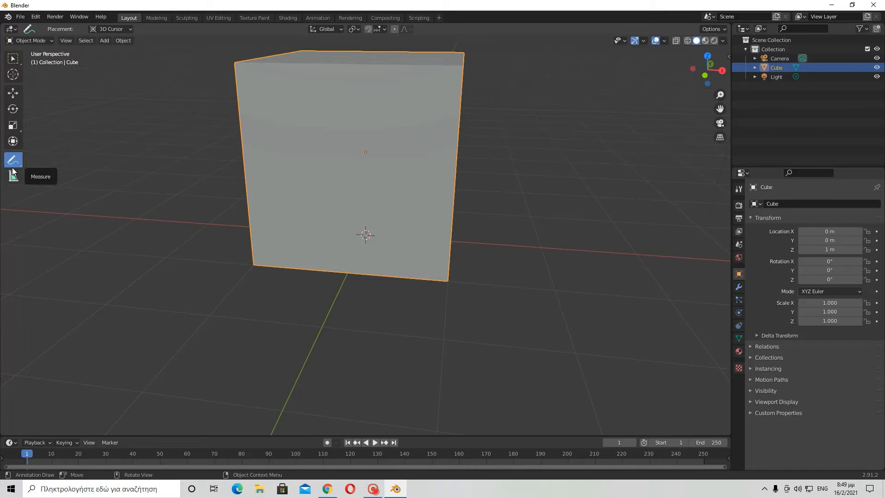
pyautogui.moveTo(335, 191); pyautogui.dragTo(322, 252, button='middle')
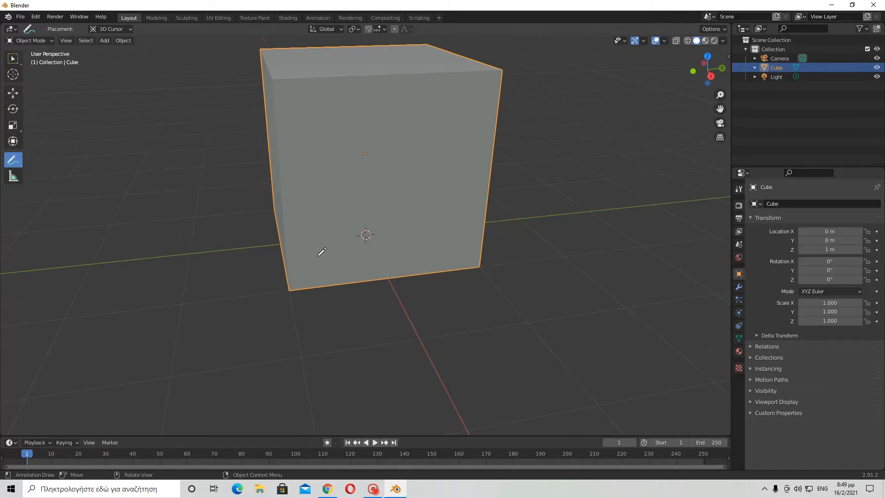
pyautogui.moveTo(184, 121); pyautogui.dragTo(236, 255)
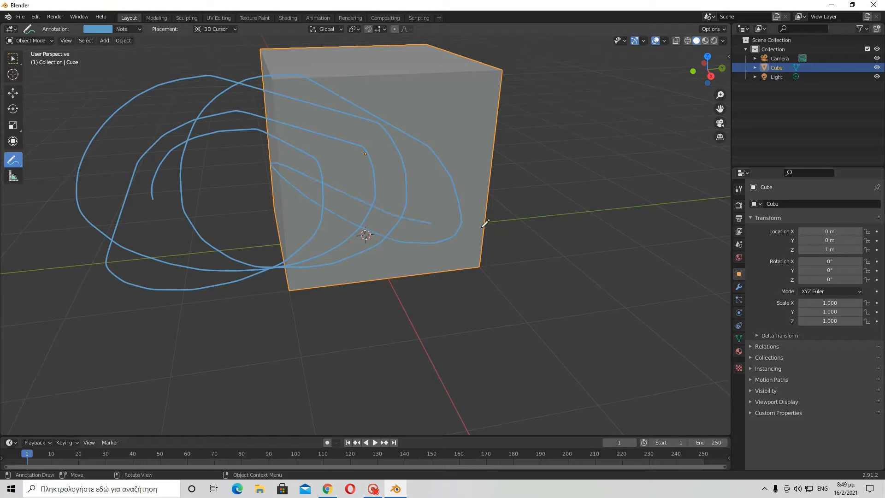
pyautogui.moveTo(512, 212)
pyautogui.mouseDown(button='middle')
pyautogui.moveTo(355, 193)
pyautogui.moveTo(312, 199)
pyautogui.moveTo(488, 204)
pyautogui.moveTo(367, 214)
pyautogui.moveTo(229, 198)
pyautogui.moveTo(290, 229)
pyautogui.moveTo(360, 226)
pyautogui.mouseUp(button='middle')
pyautogui.click(36, 17)
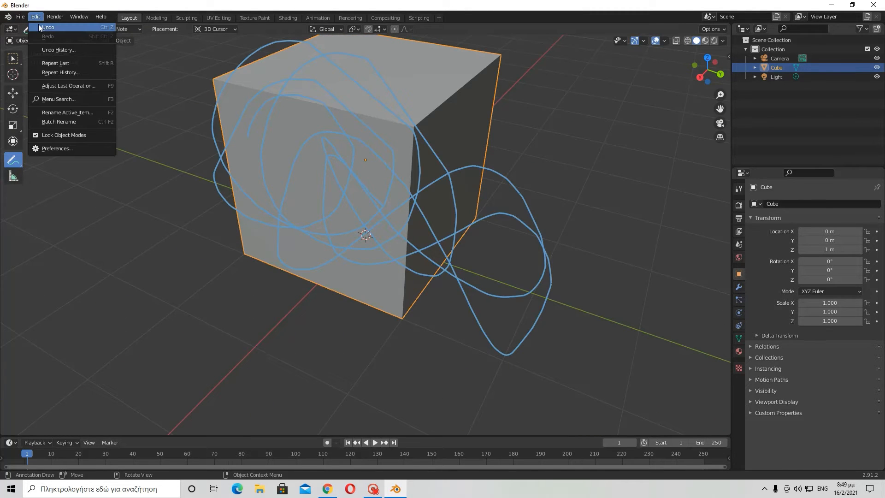
pyautogui.click(46, 27)
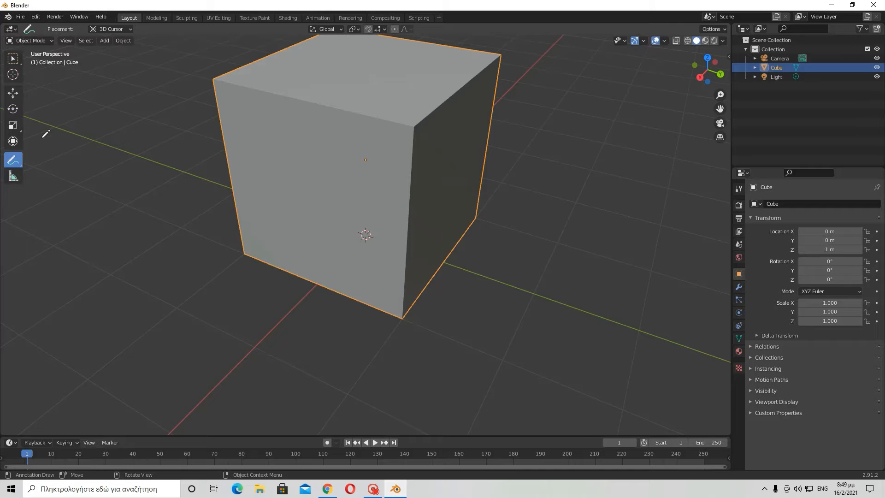
# Draw a freehand annotation oval across the cube's lower half and the empty space beside it.
pyautogui.moveTo(18, 65); pyautogui.dragTo(494, 72, button='middle')
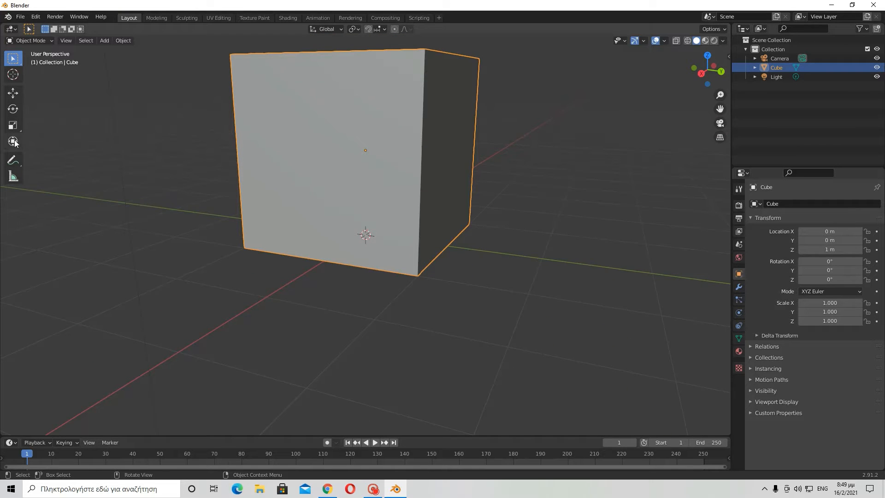
pyautogui.click(13, 160)
pyautogui.moveTo(489, 217)
pyautogui.mouseDown()
pyautogui.moveTo(446, 184)
pyautogui.moveTo(515, 184)
pyautogui.mouseUp()
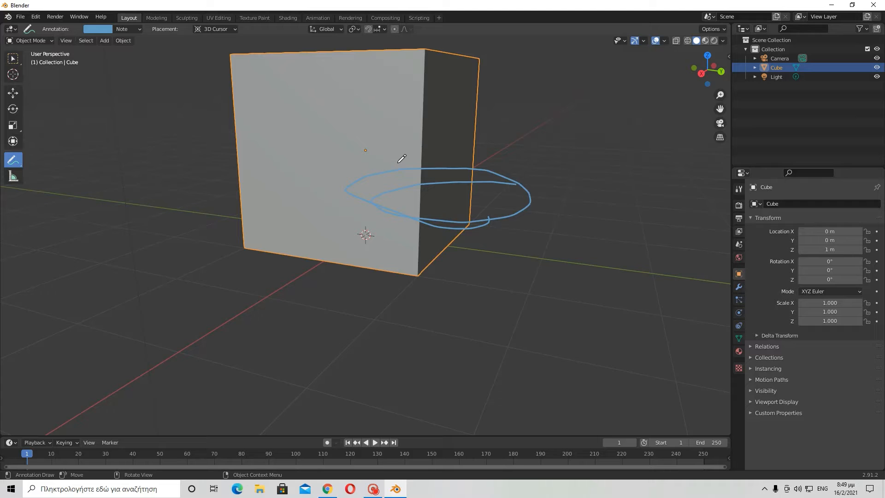
# Try to select the annotation oval with box selections using the Select Box tool.
pyautogui.click(13, 58)
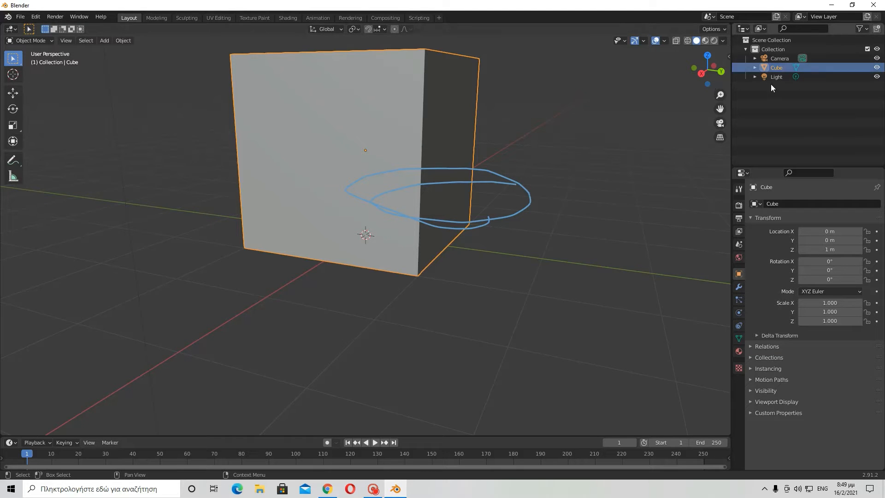
pyautogui.moveTo(515, 162); pyautogui.dragTo(495, 231)
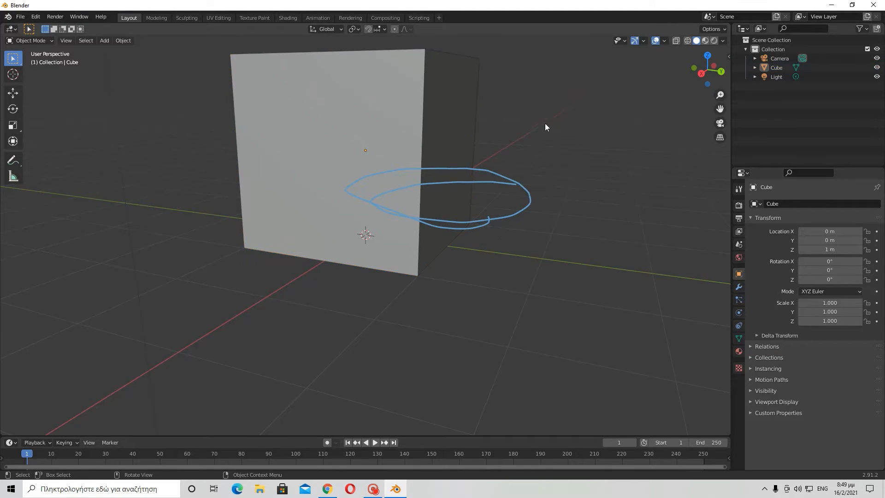
pyautogui.moveTo(540, 136); pyautogui.dragTo(470, 267)
pyautogui.moveTo(528, 166); pyautogui.dragTo(510, 242)
# Undo the box selections and the annotation oval.
pyautogui.click(36, 17)
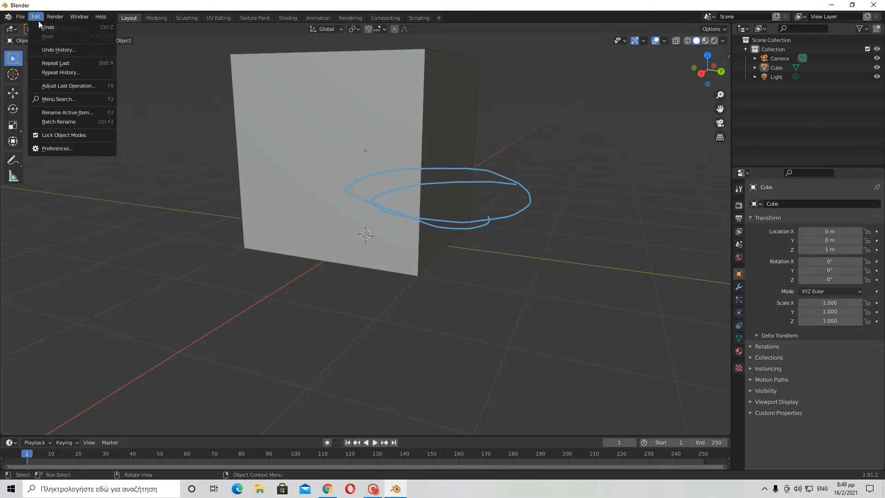
pyautogui.click(45, 28)
pyautogui.click(37, 16)
pyautogui.click(45, 28)
pyautogui.click(38, 17)
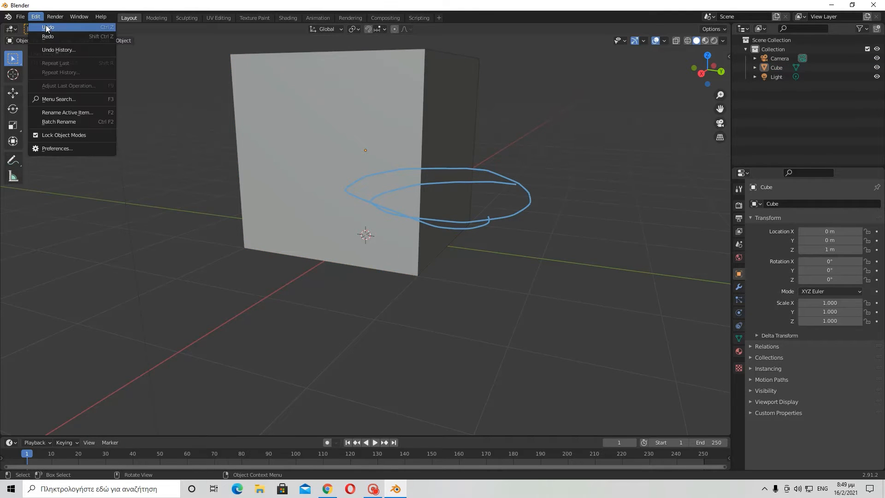
pyautogui.click(44, 28)
pyautogui.click(38, 17)
pyautogui.click(44, 28)
pyautogui.click(566, 264)
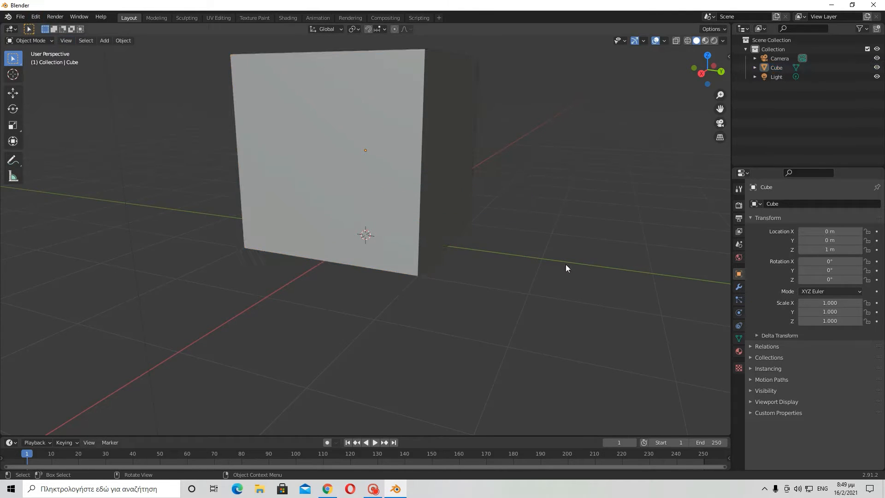
# Activate the Transform tool and select the cube to display its combined move, rotate and scale gizmo.
pyautogui.moveTo(566, 264); pyautogui.dragTo(549, 273, button='middle')
pyautogui.scroll(-5, 453, 285)
pyautogui.scroll(5, 490, 278)
pyautogui.scroll(-2, 522, 265)
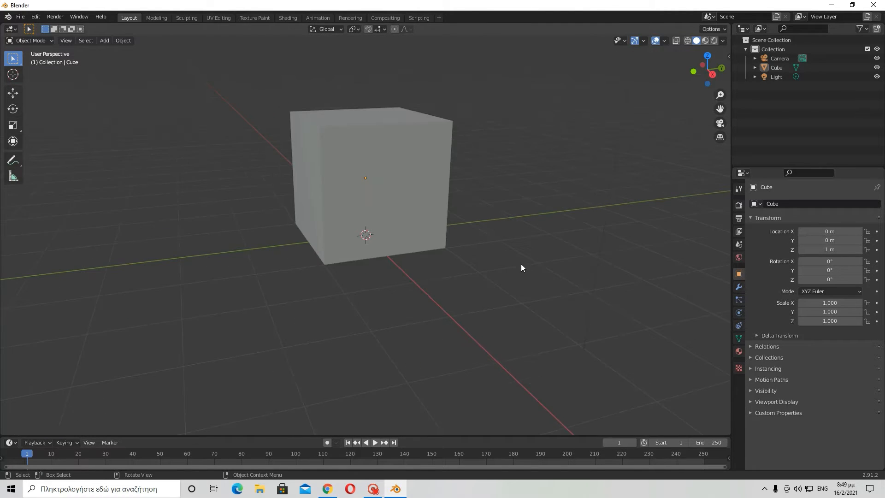
pyautogui.click(18, 141)
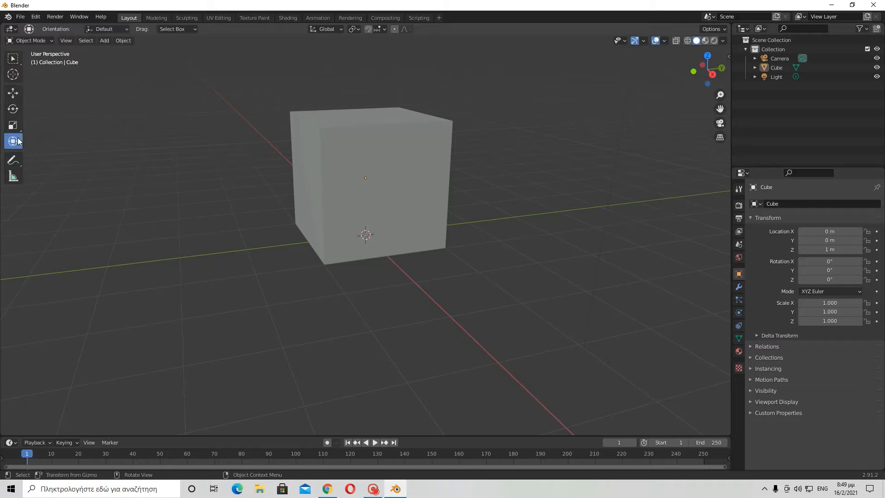
pyautogui.click(361, 164)
pyautogui.moveTo(442, 191); pyautogui.dragTo(397, 206, button='middle')
pyautogui.scroll(8, 397, 206)
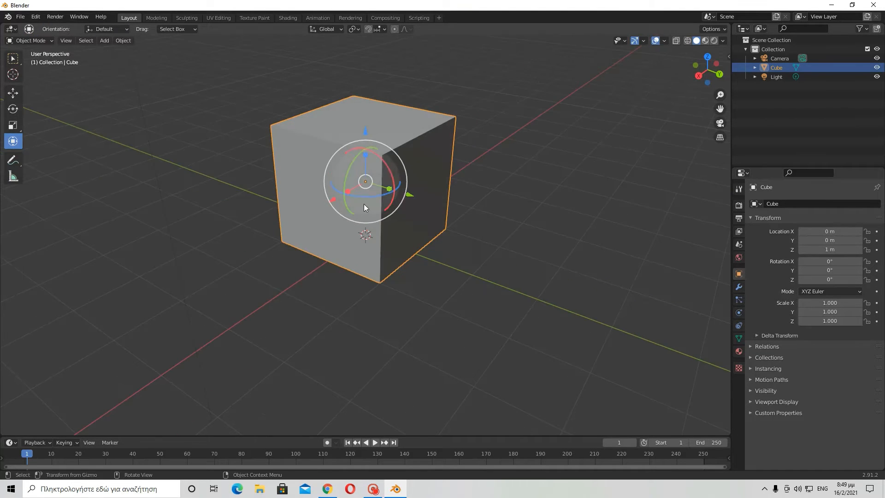
pyautogui.scroll(-4, 345, 201)
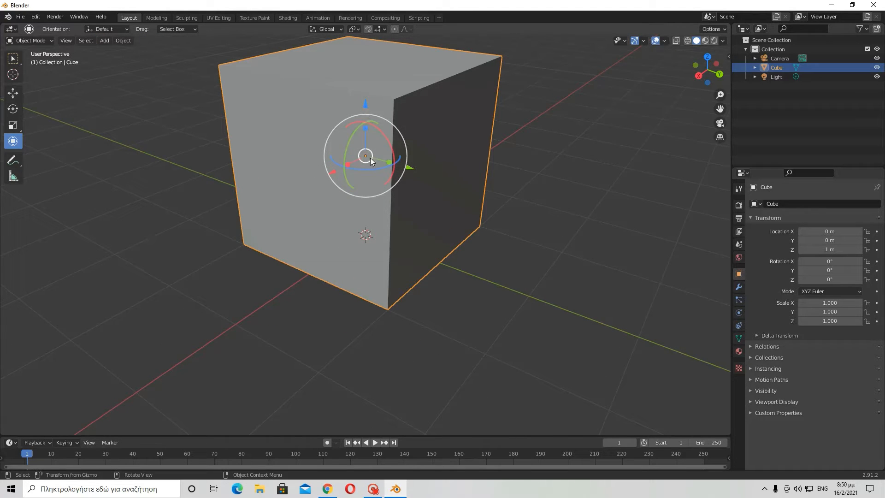
# Activate the Move tool and move the cube along the Y axis to about 16.92 m.
pyautogui.click(12, 93)
pyautogui.scroll(-3, 423, 233)
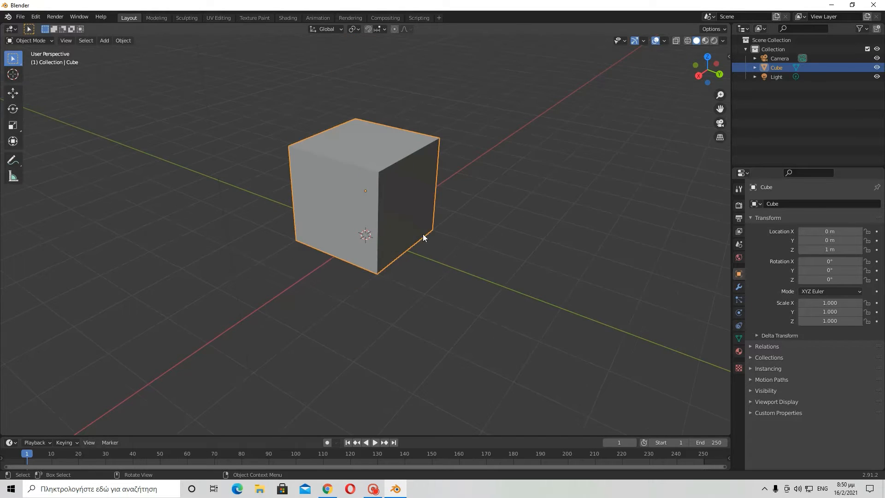
pyautogui.scroll(2, 422, 233)
pyautogui.moveTo(78, 129); pyautogui.dragTo(341, 211, button='middle')
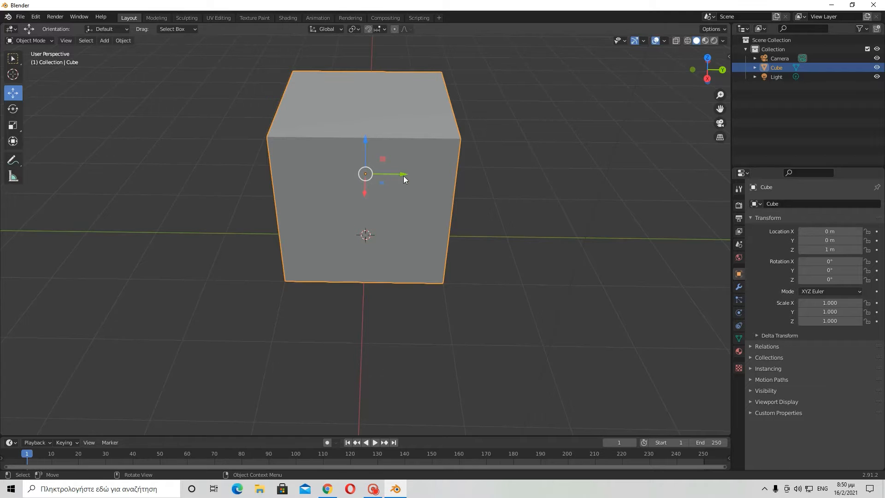
pyautogui.moveTo(404, 179); pyautogui.dragTo(267, 242)
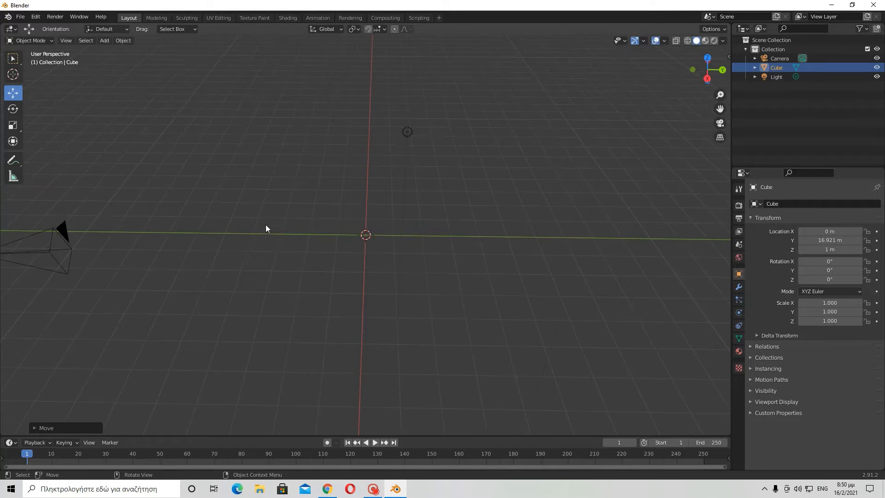
# Select all objects, scale them to about 0.992, and undo the scaling.
pyautogui.scroll(5, 362, 217)
pyautogui.scroll(-4, 368, 206)
pyautogui.moveTo(388, 200); pyautogui.dragTo(365, 215, button='middle')
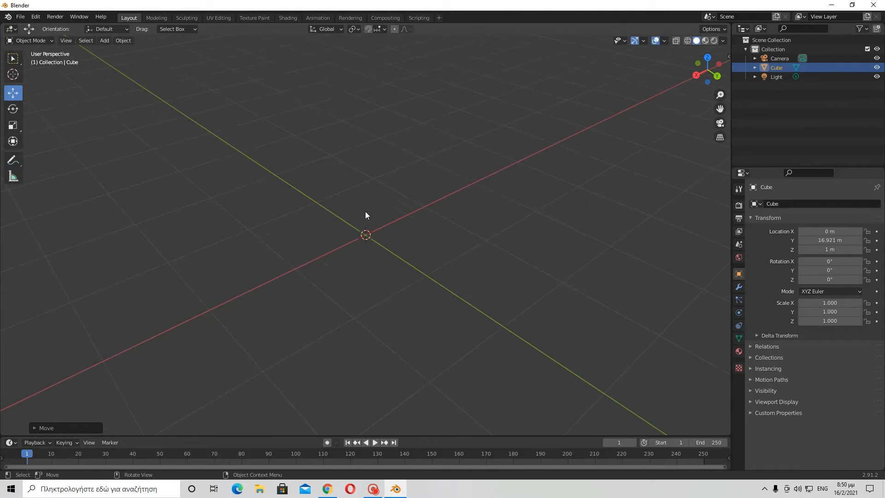
pyautogui.press('a')
pyautogui.press('s')
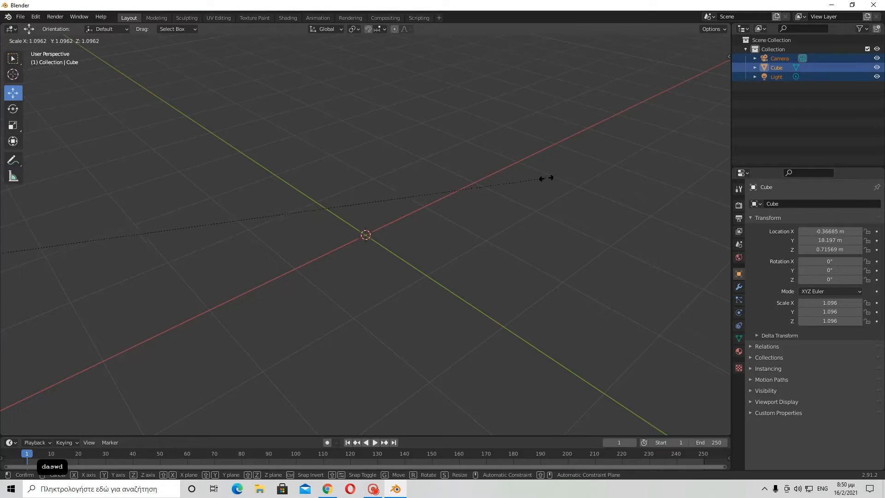
pyautogui.click(413, 197)
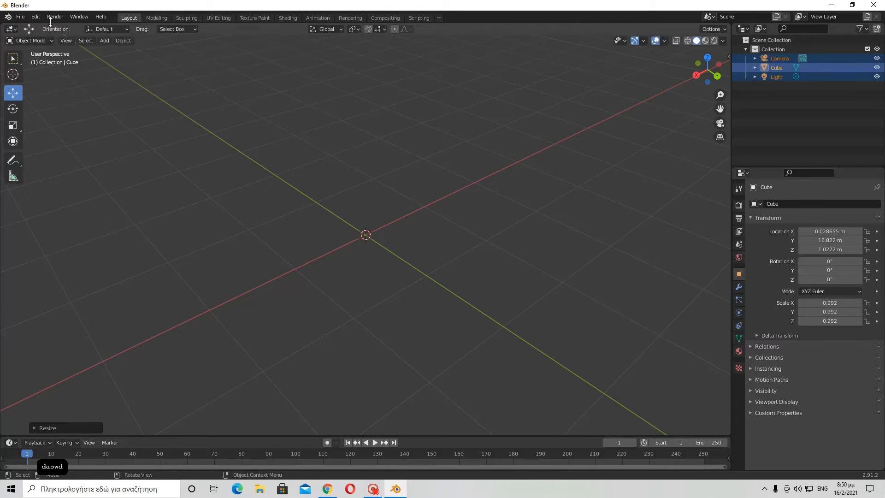
pyautogui.click(36, 17)
pyautogui.click(49, 31)
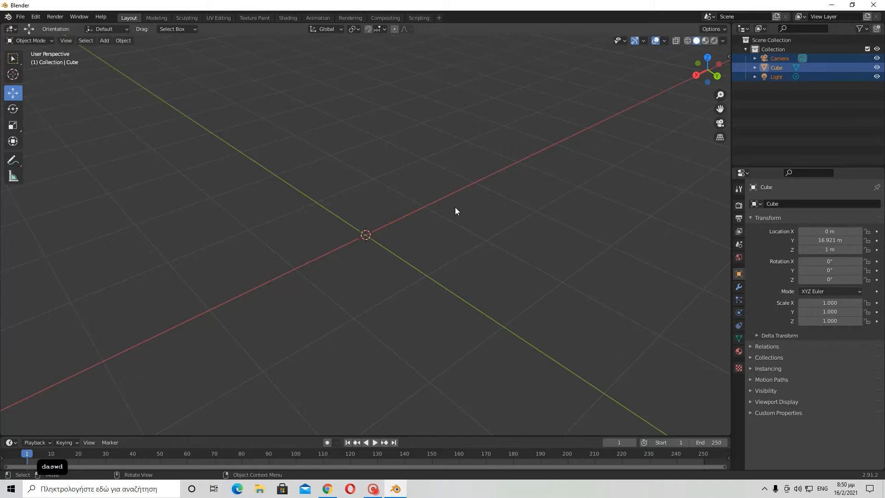
# Switch to the Select Box tool, practising selecting all objects and clearing the selection.
pyautogui.moveTo(455, 211); pyautogui.dragTo(217, 180, button='middle')
pyautogui.click(416, 279)
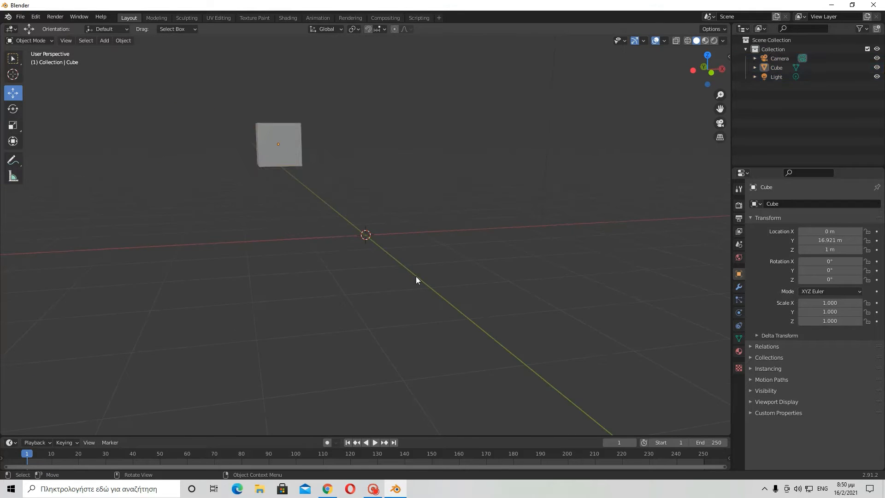
pyautogui.moveTo(417, 279); pyautogui.dragTo(513, 298, button='middle')
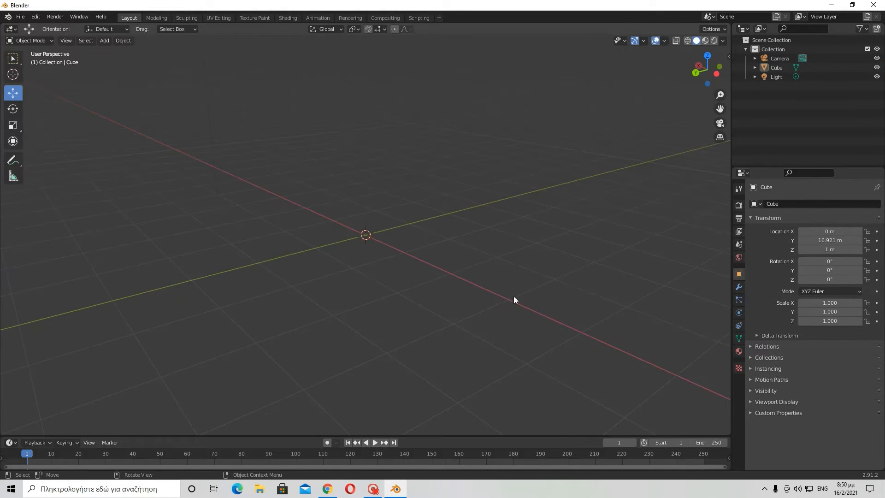
pyautogui.press('a')
pyautogui.press('w')
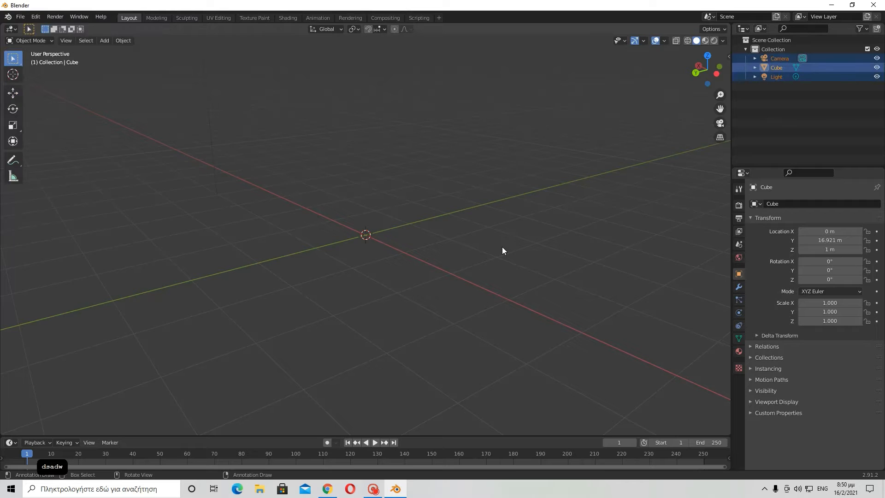
pyautogui.moveTo(502, 247); pyautogui.dragTo(382, 231, button='middle')
pyautogui.click(430, 275)
pyautogui.moveTo(429, 274); pyautogui.dragTo(519, 291, button='middle')
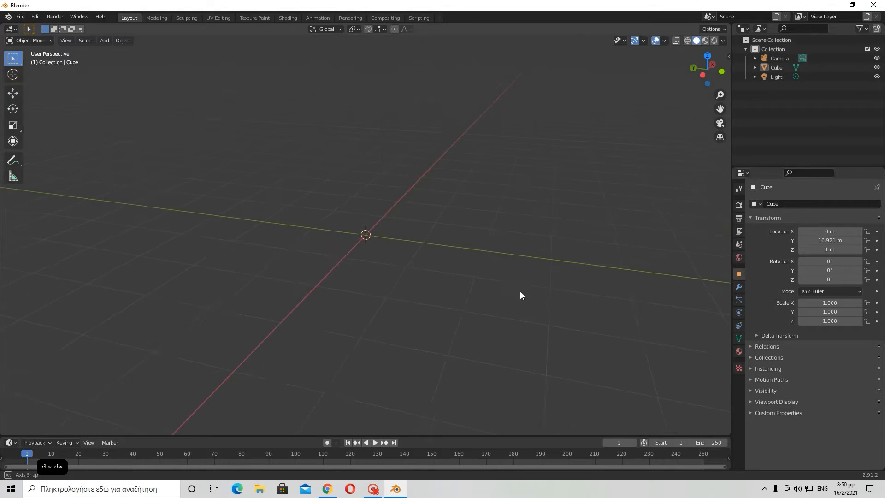
# Step backward and forward through the recent selection changes with undo and redo, ending with nothing selected.
pyautogui.click(35, 16)
pyautogui.click(47, 26)
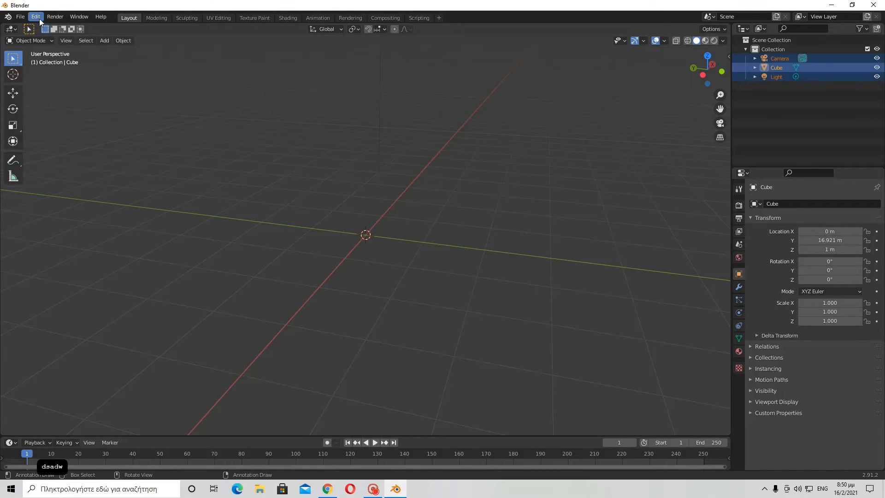
pyautogui.click(36, 16)
pyautogui.click(47, 36)
pyautogui.click(36, 17)
pyautogui.click(45, 26)
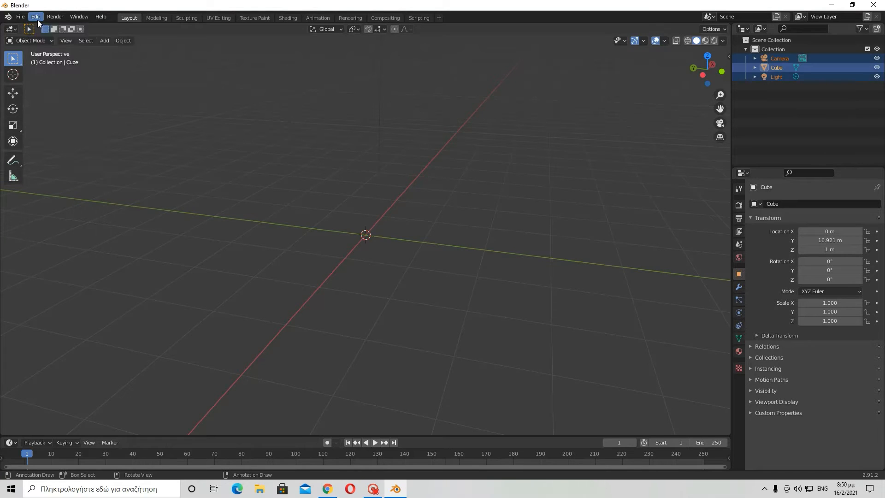
pyautogui.click(36, 18)
pyautogui.click(45, 26)
pyautogui.moveTo(437, 264); pyautogui.dragTo(322, 232, button='middle')
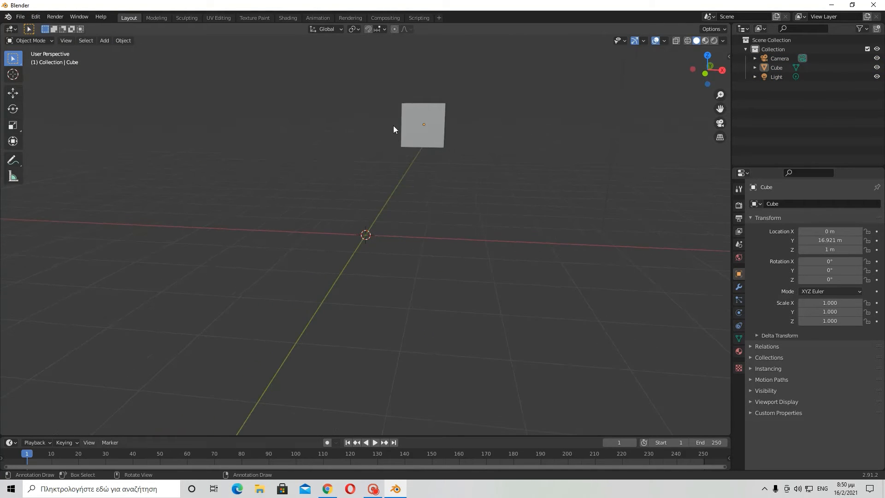
# Select the distant cube and frame the view on it.
pyautogui.click(415, 116)
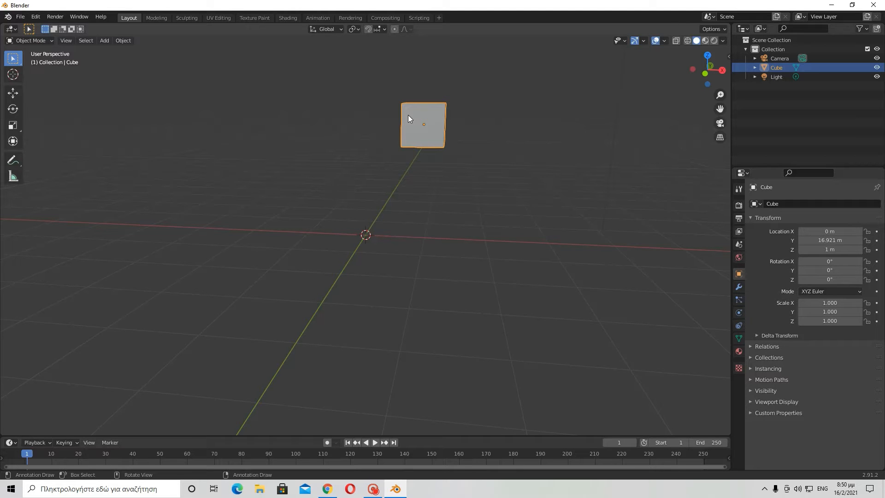
pyautogui.press('KP_Decimal')
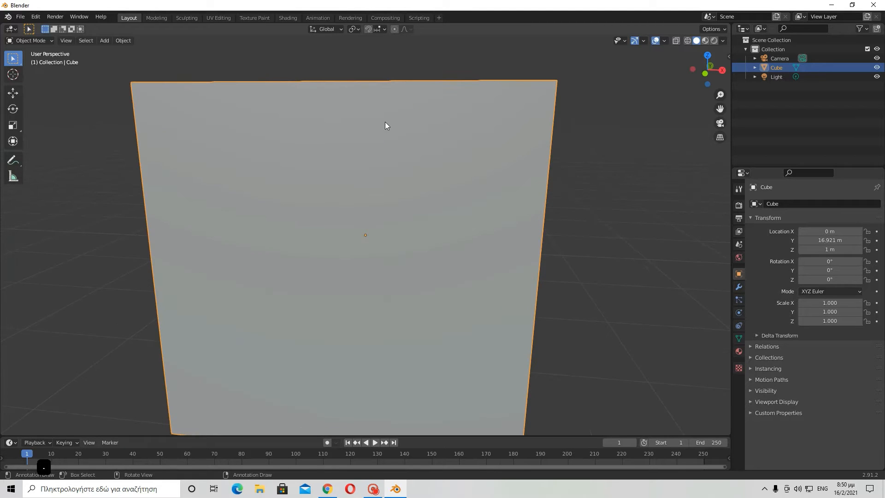
pyautogui.scroll(-3, 373, 190)
pyautogui.moveTo(372, 190); pyautogui.dragTo(445, 241, button='middle')
# Step the timeline back to frame 0.
pyautogui.press('Up')
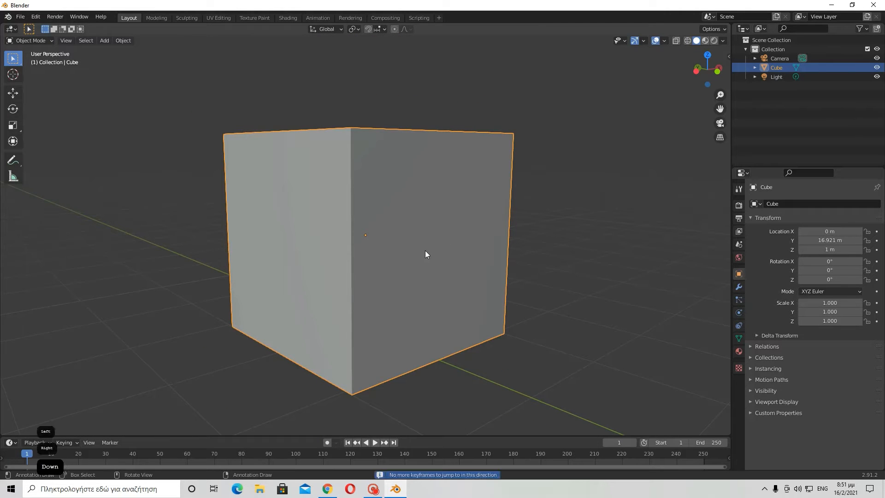
pyautogui.press('Left')
pyautogui.press('Left')
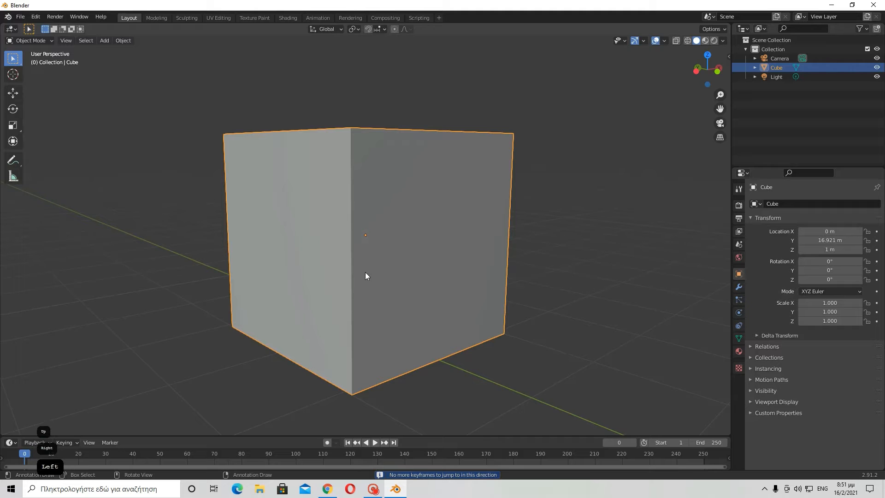
# Delete the selected cube and undo the deletion.
pyautogui.moveTo(587, 224); pyautogui.dragTo(539, 253, button='middle')
pyautogui.press('Delete')
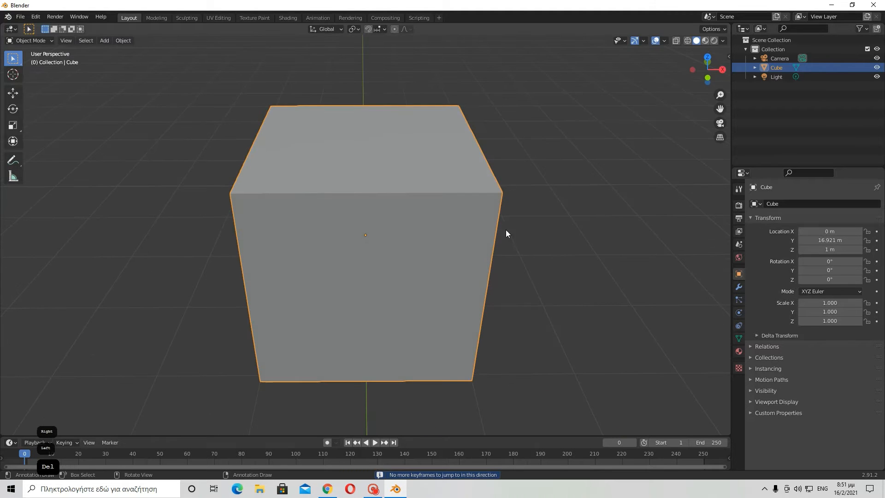
pyautogui.click(36, 17)
pyautogui.click(52, 26)
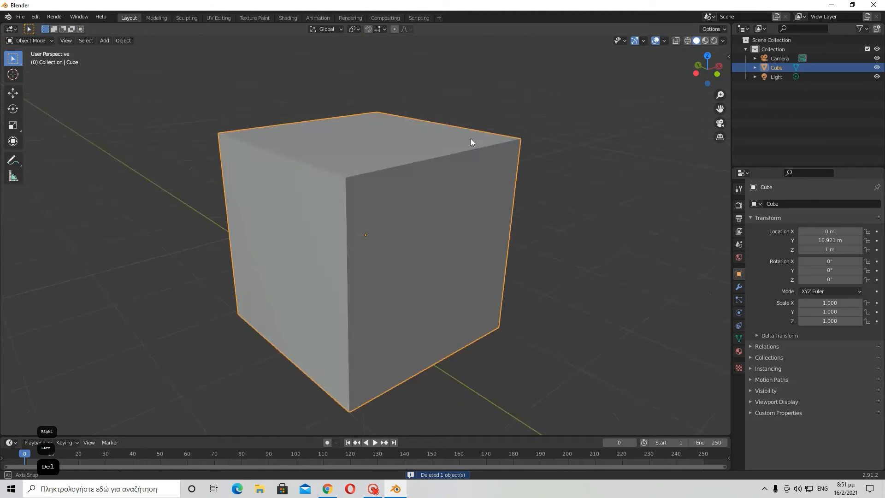
# Select the cube and set its Y location to 0 m to return it to the world centre.
pyautogui.scroll(-6, 597, 180)
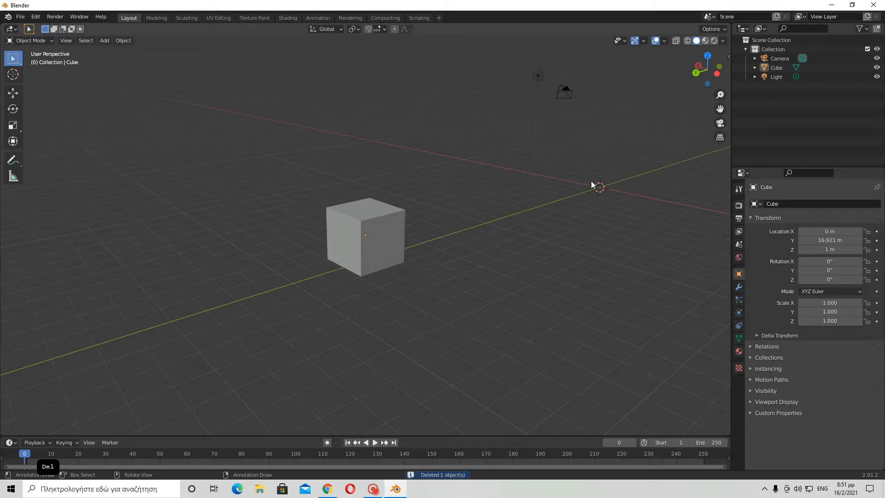
pyautogui.scroll(4, 549, 166)
pyautogui.moveTo(526, 203); pyautogui.dragTo(567, 203, button='middle')
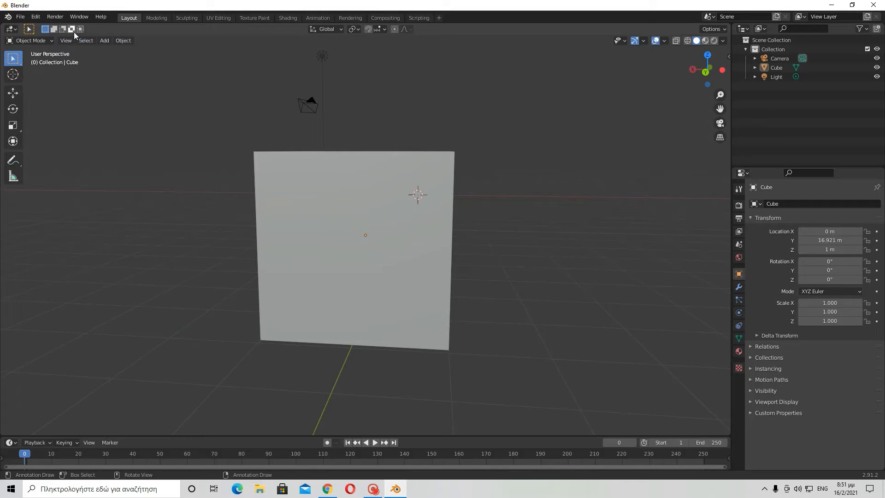
pyautogui.moveTo(167, 118); pyautogui.dragTo(399, 157, button='middle')
pyautogui.click(310, 190)
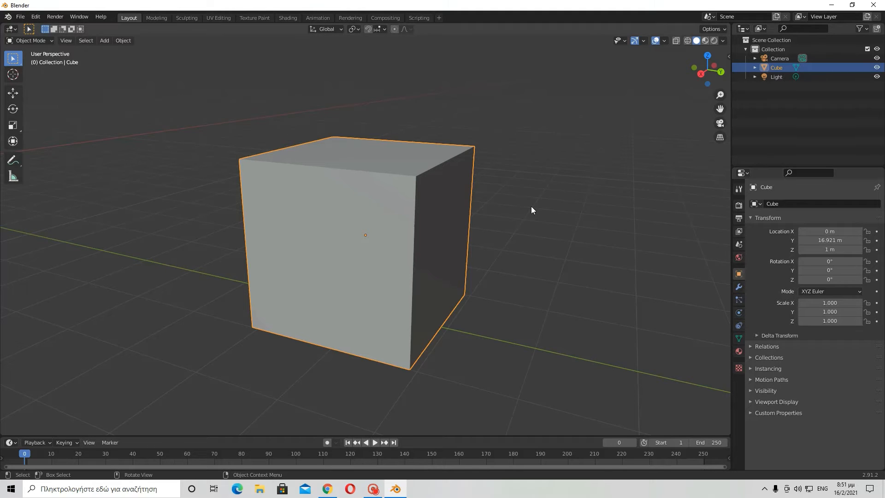
pyautogui.click(834, 240)
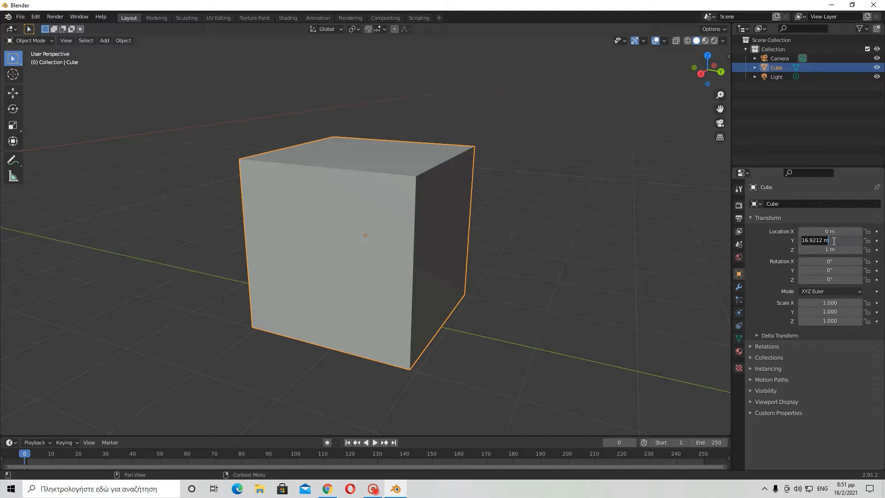
pyautogui.write('0')
pyautogui.press('Return')
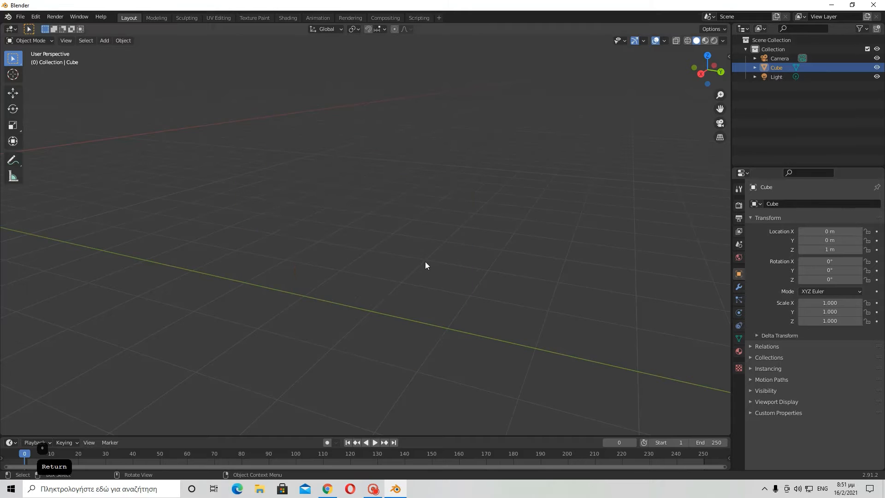
# Frame the view on the relocated cube and examine it from several angles.
pyautogui.press('KP_Decimal')
pyautogui.scroll(-4, 457, 255)
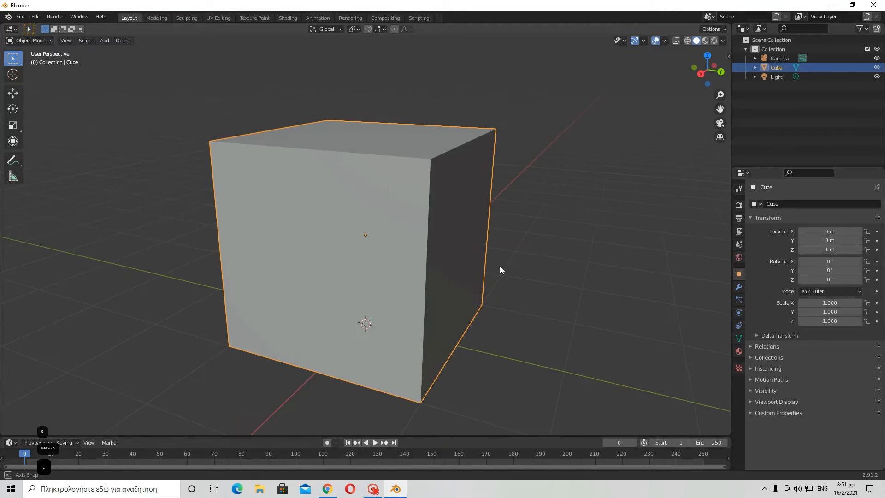
pyautogui.scroll(2, 509, 273)
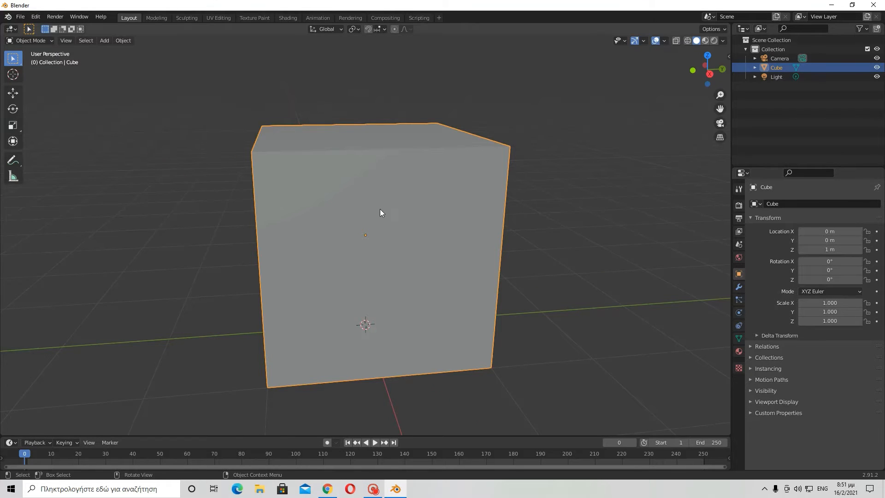
pyautogui.moveTo(380, 209); pyautogui.dragTo(438, 212, button='middle')
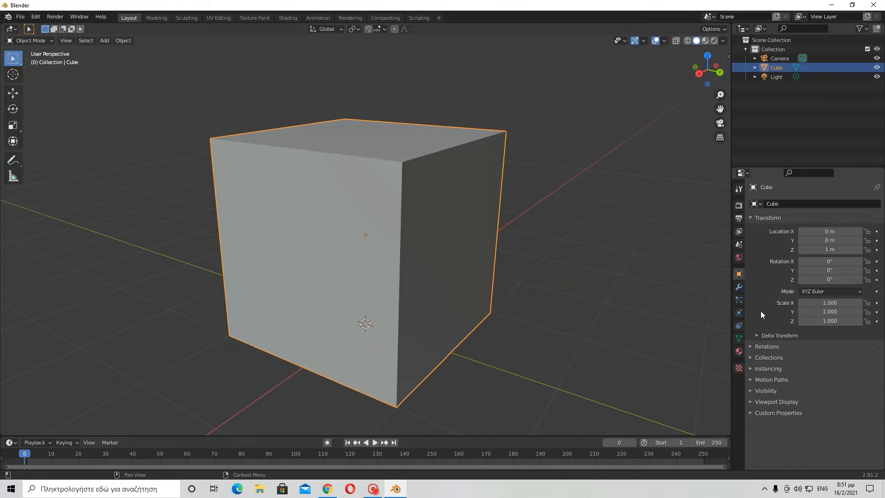
# Open the cube's material properties and remove its material slot.
pyautogui.click(737, 352)
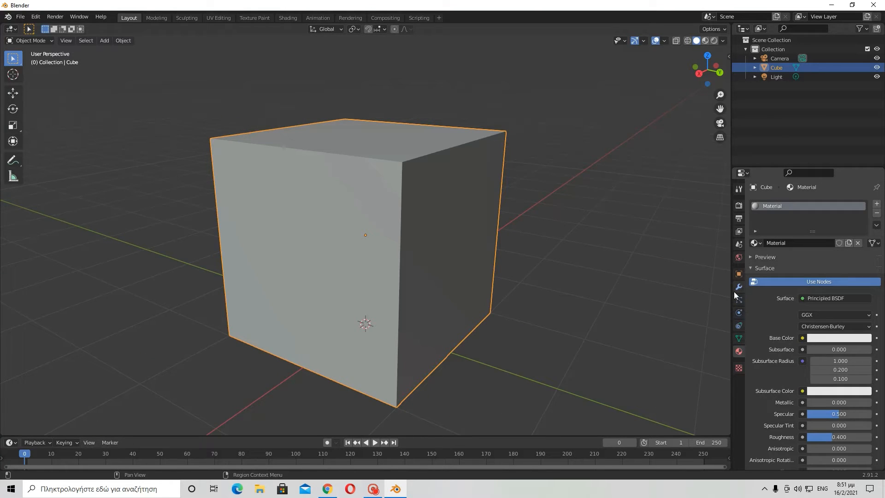
pyautogui.rightClick(778, 203)
pyautogui.click(877, 214)
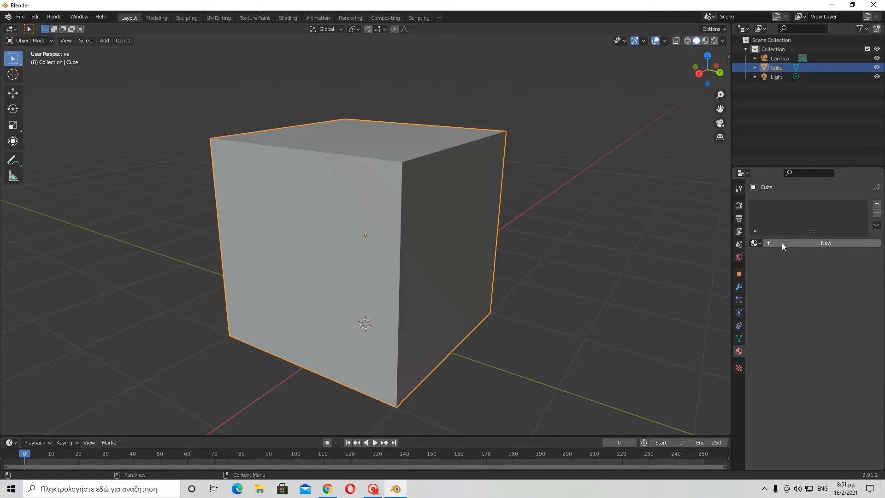
pyautogui.moveTo(383, 217); pyautogui.dragTo(522, 265, button='middle')
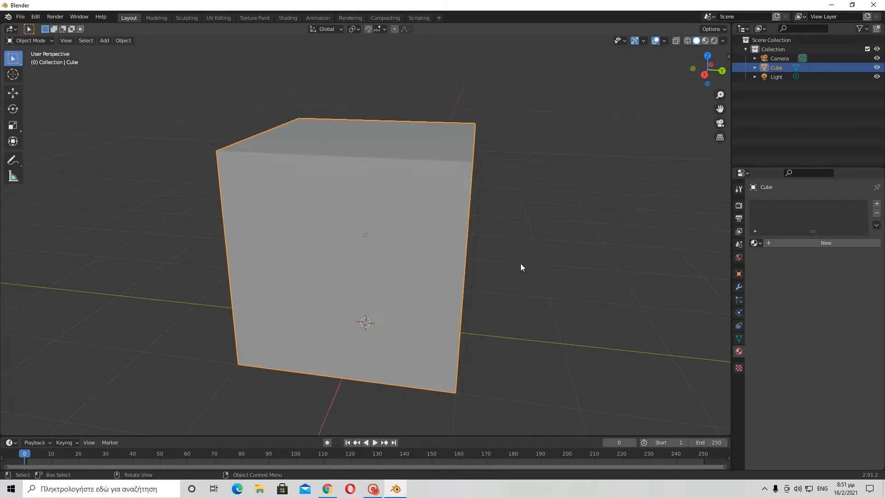
pyautogui.click(739, 352)
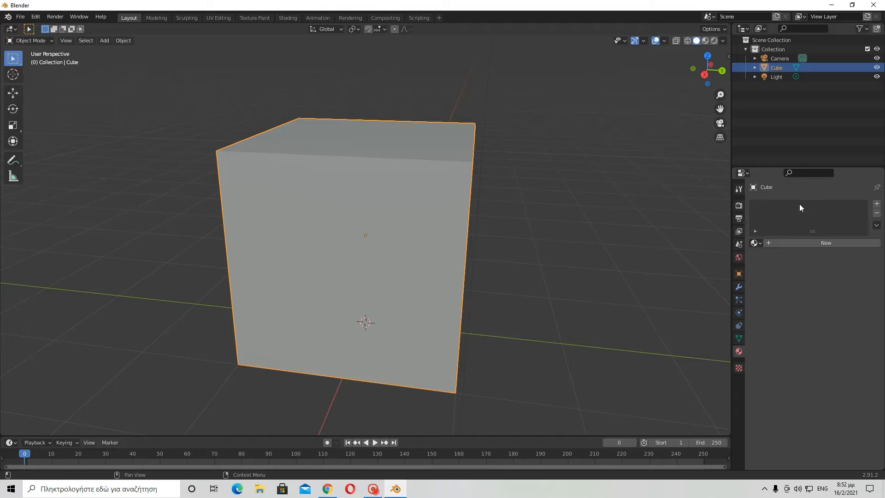
pyautogui.moveTo(705, 207); pyautogui.dragTo(609, 236, button='middle')
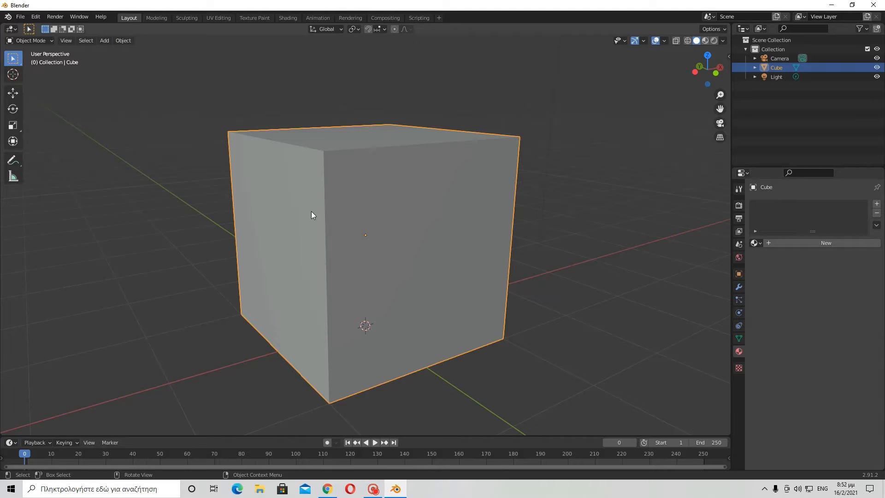
# Undo the removal of the cube's material slot.
pyautogui.click(36, 17)
pyautogui.click(37, 18)
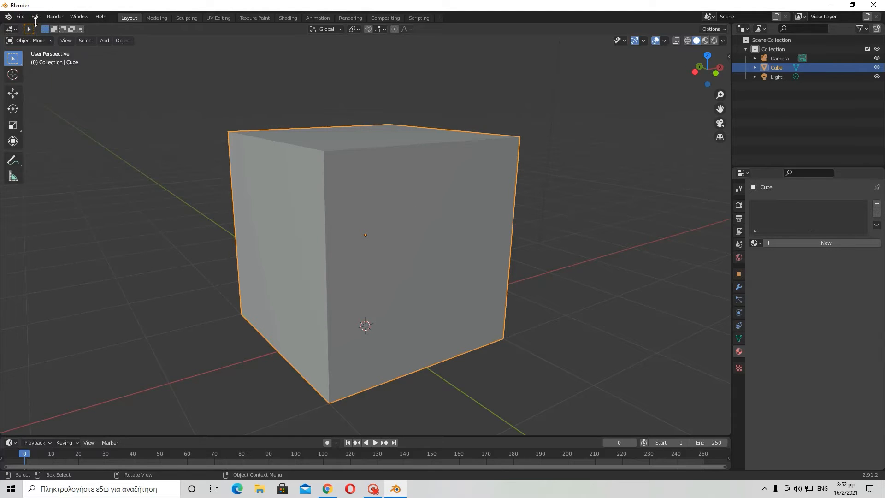
pyautogui.click(38, 18)
pyautogui.click(44, 26)
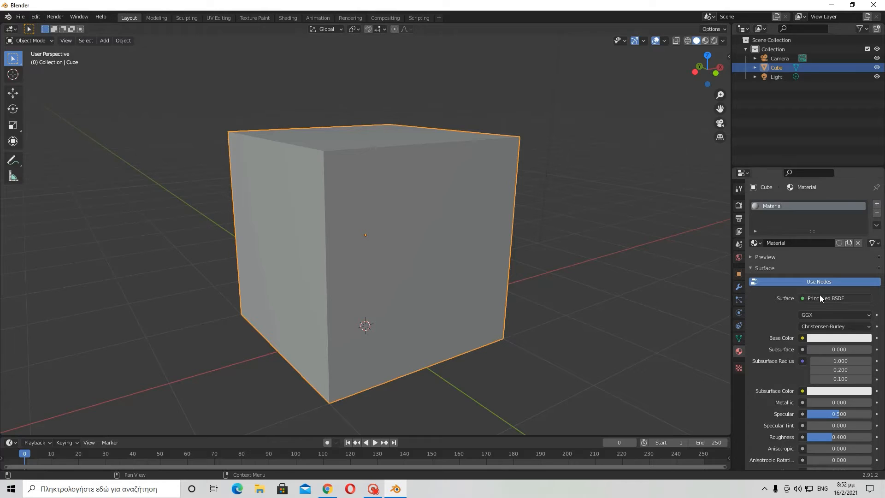
pyautogui.scroll(-10, 806, 298)
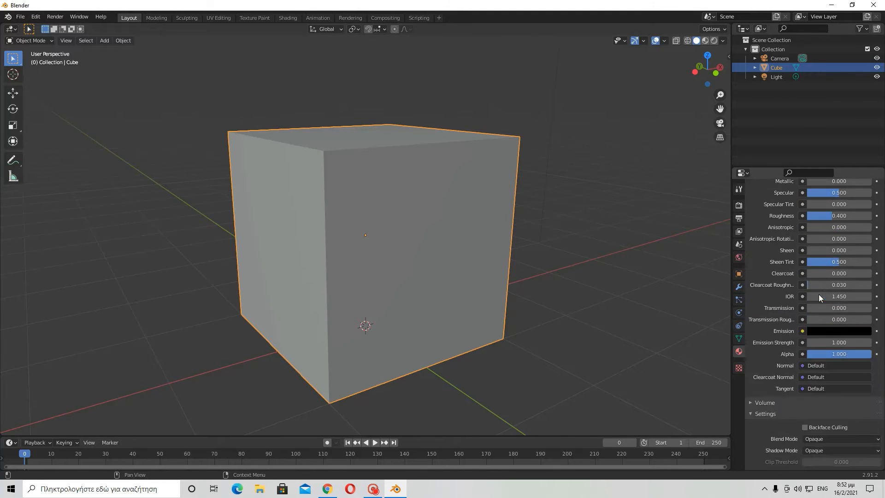
pyautogui.scroll(10, 801, 295)
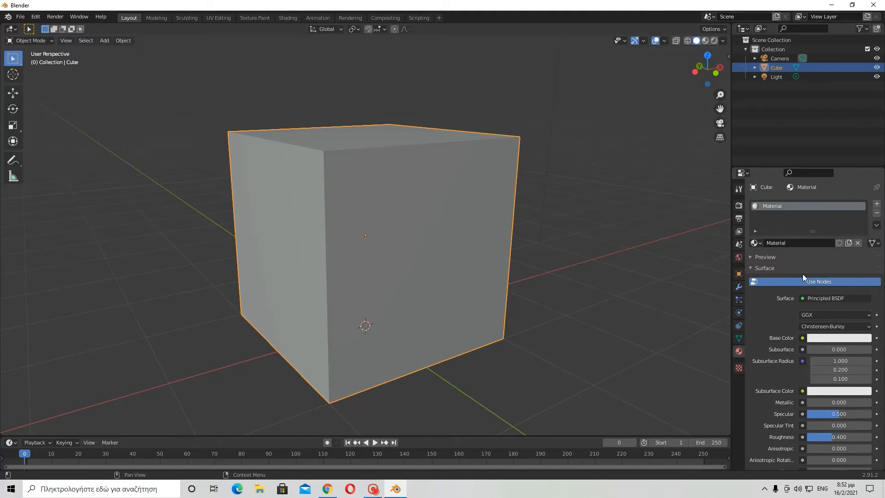
pyautogui.scroll(2, 573, 268)
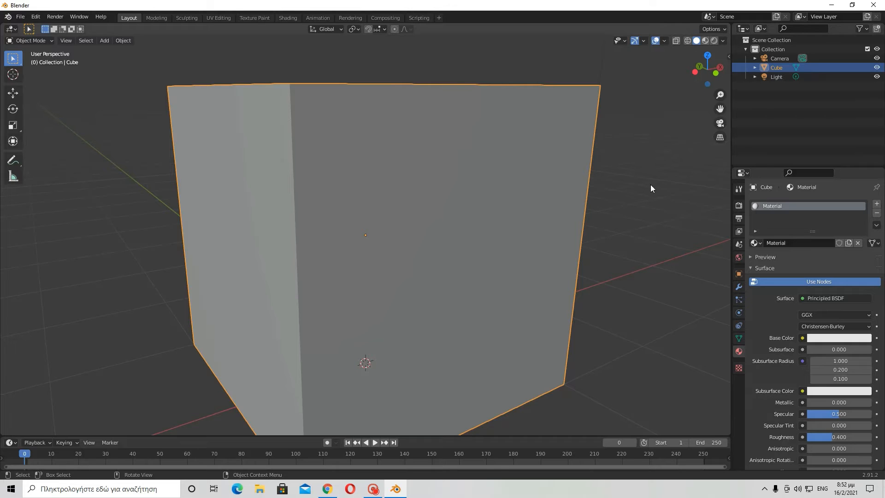
pyautogui.scroll(-4, 649, 250)
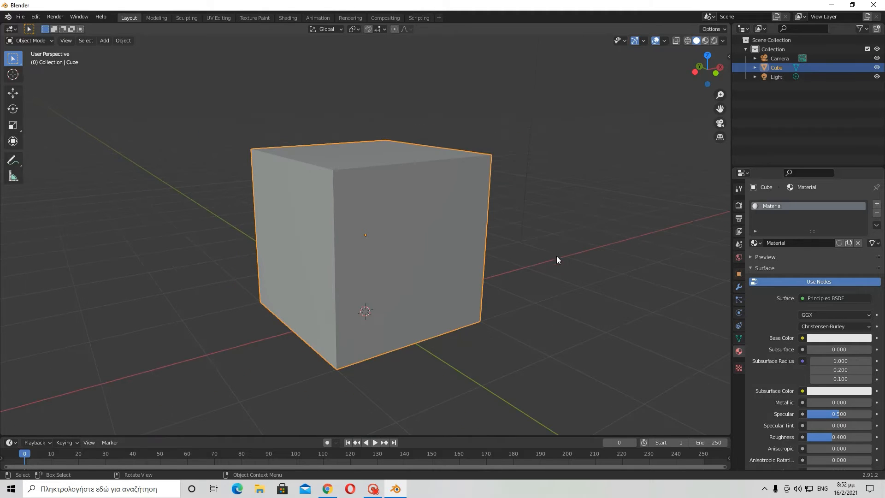
# Delete the existing cube and add a new mesh cube at the world origin.
pyautogui.press('Delete')
pyautogui.click(104, 41)
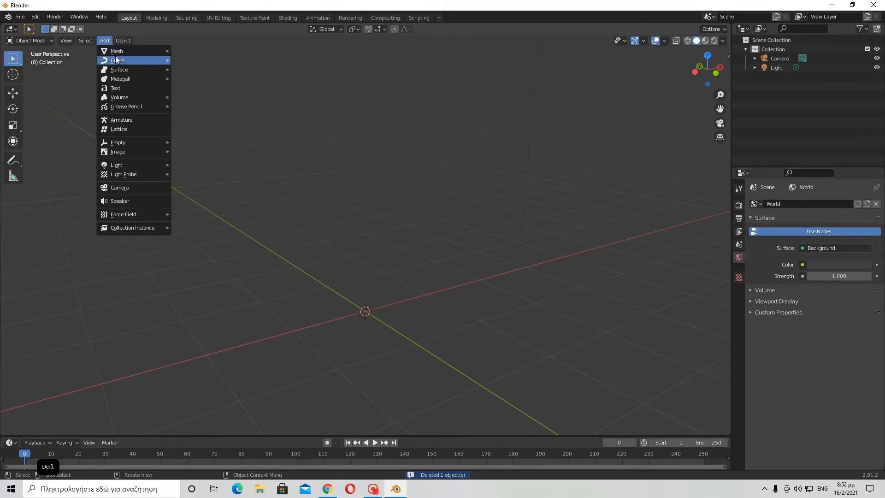
pyautogui.moveTo(135, 56)
pyautogui.click(193, 61)
pyautogui.moveTo(497, 295); pyautogui.dragTo(487, 280, button='middle')
# Set the new cube's Z location to 1 m so it rests on the grid floor.
pyautogui.click(739, 202)
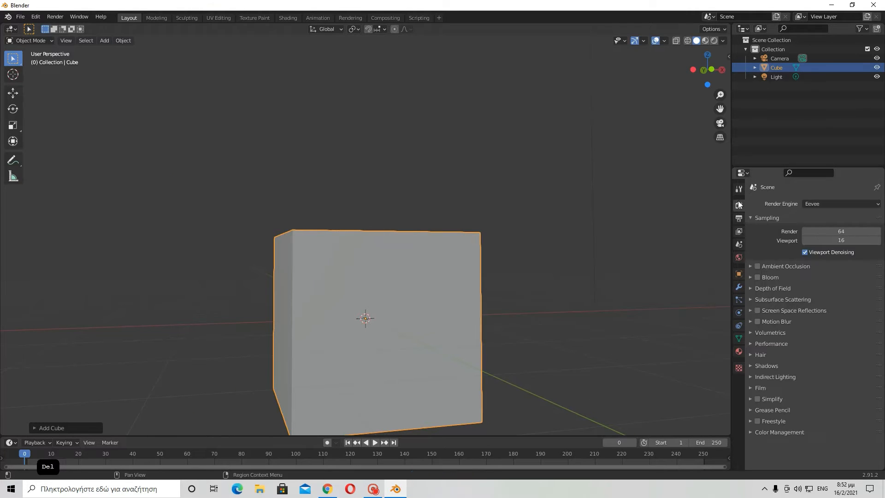
pyautogui.click(739, 219)
pyautogui.click(741, 244)
pyautogui.click(740, 275)
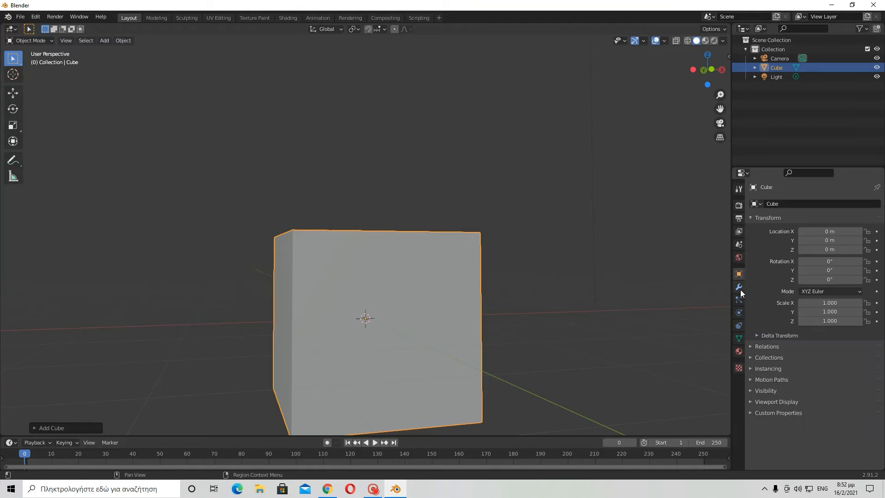
pyautogui.click(835, 249)
pyautogui.write('1')
pyautogui.press('Return')
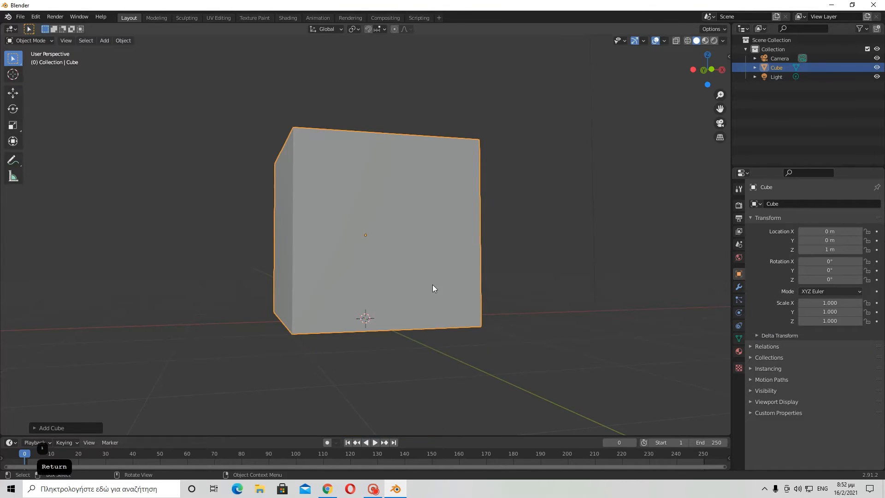
pyautogui.moveTo(432, 289); pyautogui.dragTo(705, 303, button='middle')
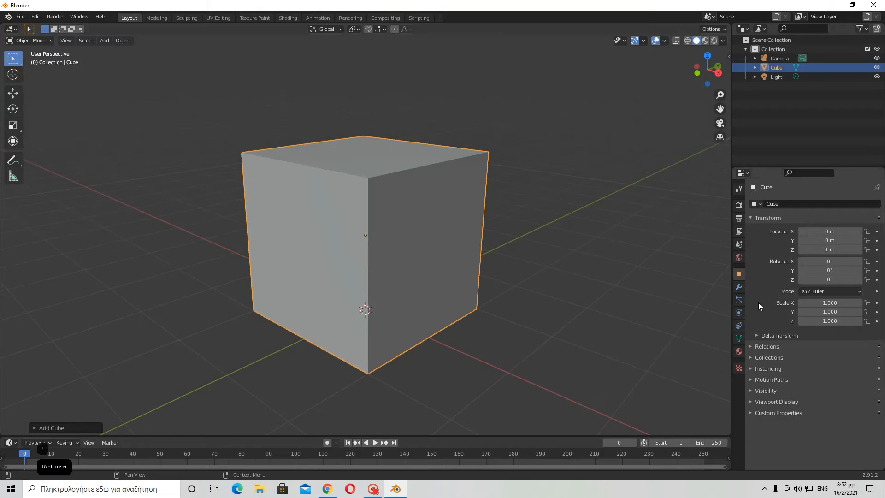
# Open the new cube's material properties and create a new material for it.
pyautogui.click(738, 352)
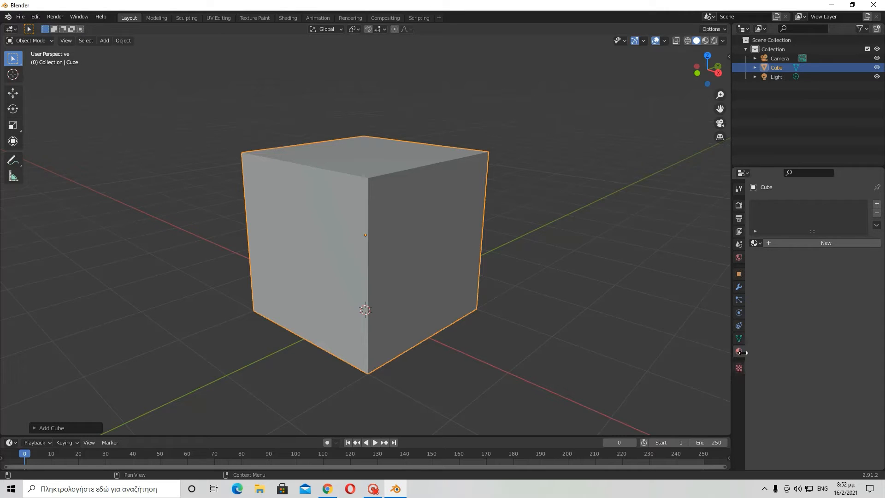
pyautogui.click(800, 245)
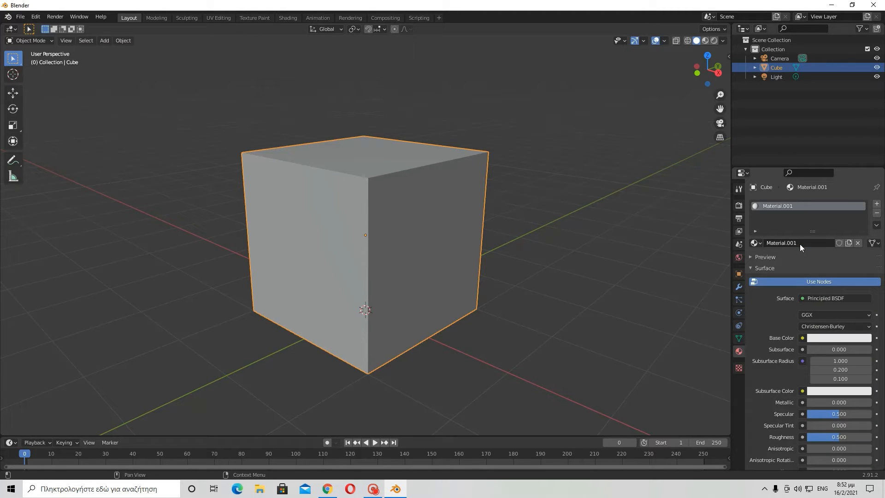
pyautogui.moveTo(632, 300); pyautogui.dragTo(671, 298, button='middle')
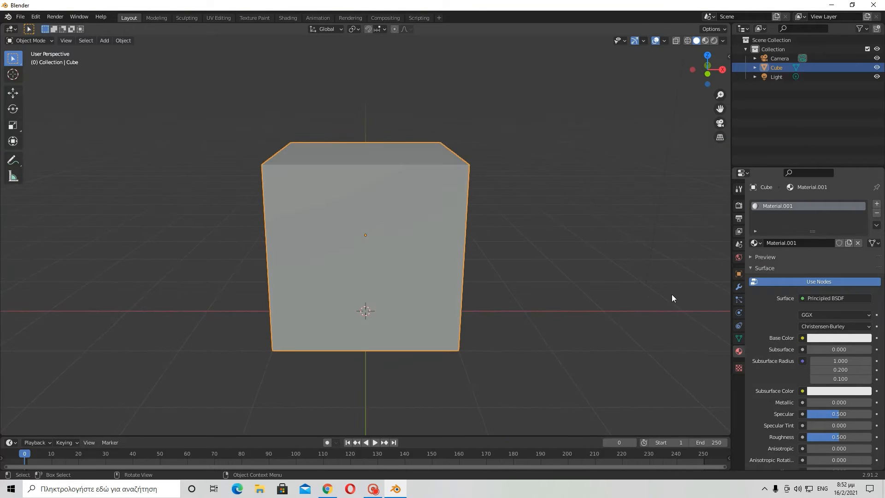
# Try blue shades for the material's base color and set it to yellow with hue 0.169, saturation 1.000 and value 1.000.
pyautogui.click(840, 338)
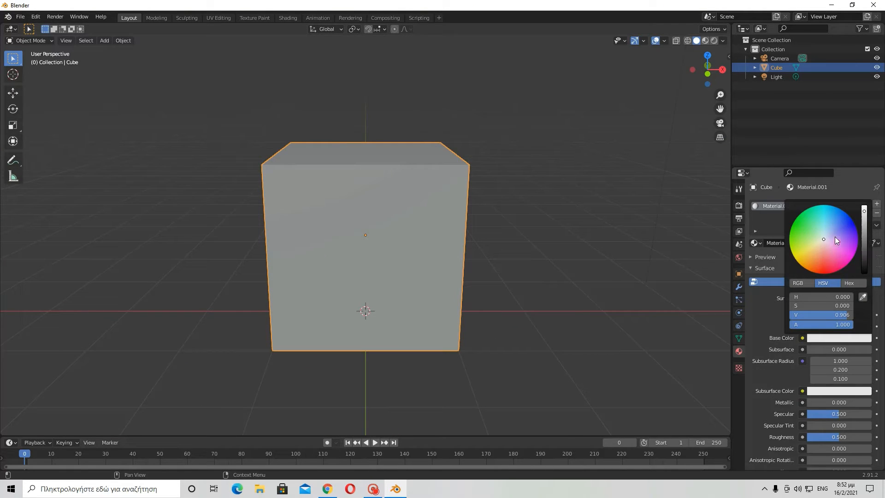
pyautogui.moveTo(830, 235); pyautogui.dragTo(854, 223)
pyautogui.moveTo(812, 314); pyautogui.dragTo(854, 311)
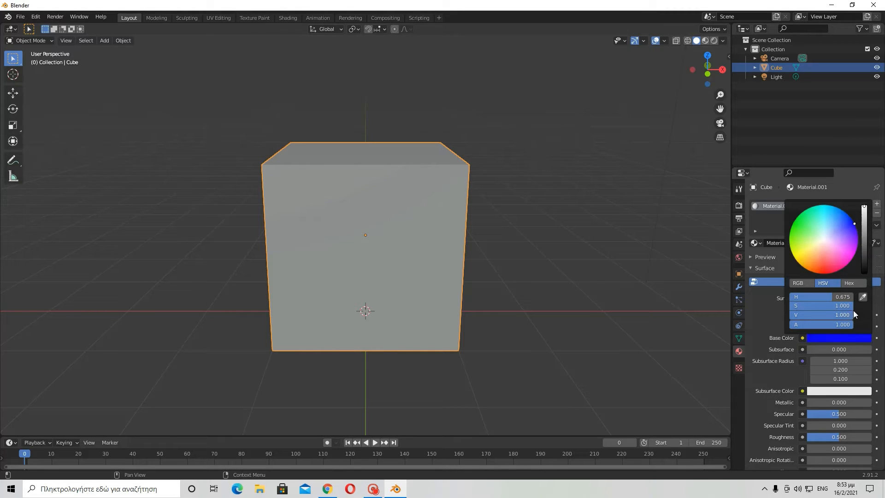
pyautogui.moveTo(851, 229); pyautogui.dragTo(846, 213)
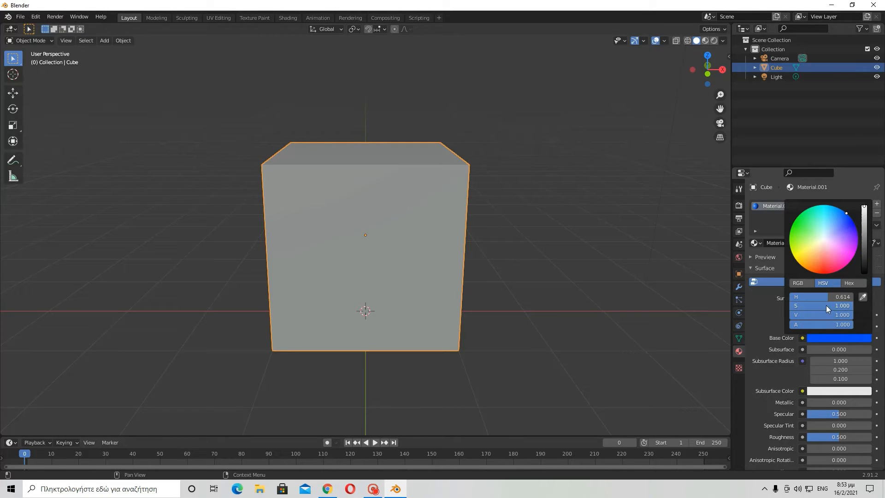
pyautogui.moveTo(842, 243); pyautogui.dragTo(793, 257)
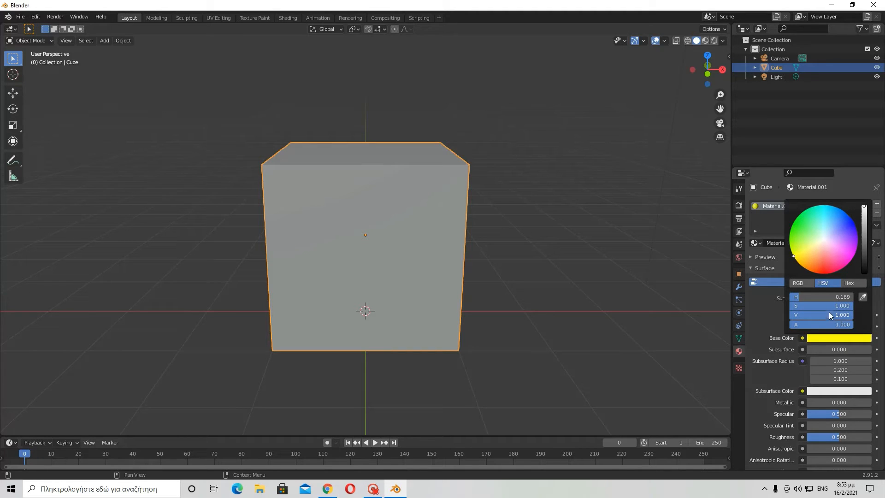
# Try darkening the yellow base color to value 0.013 and desaturating it to 0.000, restoring full value and saturation each time.
pyautogui.doubleClick(844, 316)
pyautogui.write('0.013')
pyautogui.press('Return')
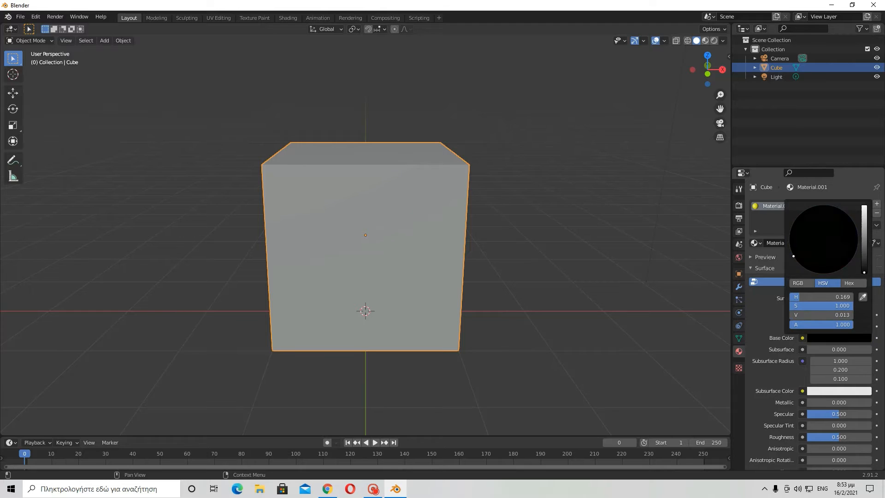
pyautogui.moveTo(864, 273); pyautogui.dragTo(864, 206)
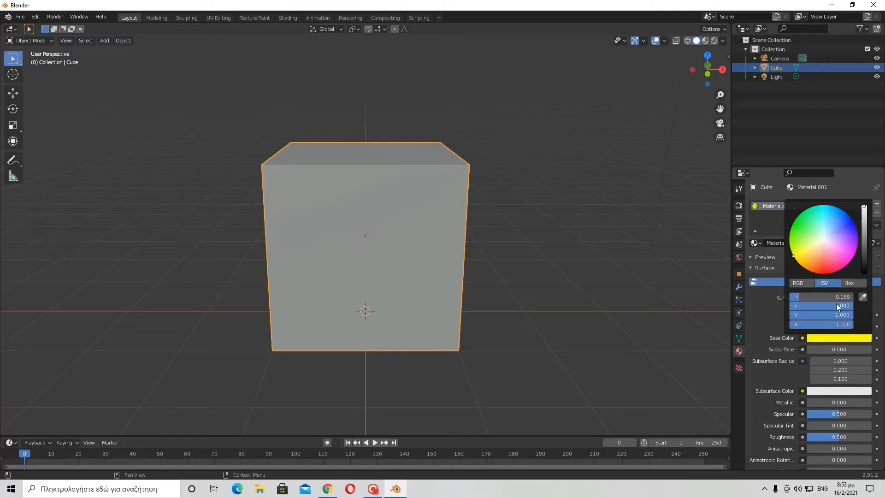
pyautogui.moveTo(836, 303); pyautogui.dragTo(790, 303)
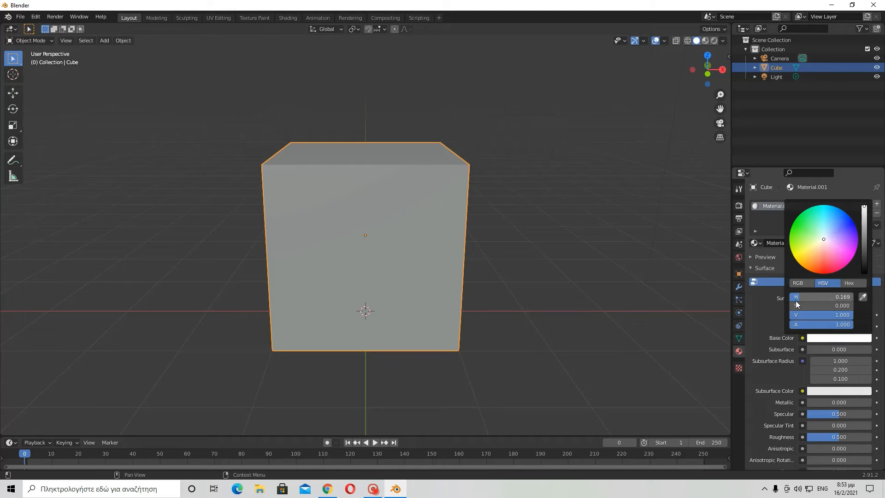
pyautogui.moveTo(795, 303)
pyautogui.mouseDown()
pyautogui.moveTo(853, 303)
pyautogui.moveTo(790, 303)
pyautogui.mouseUp()
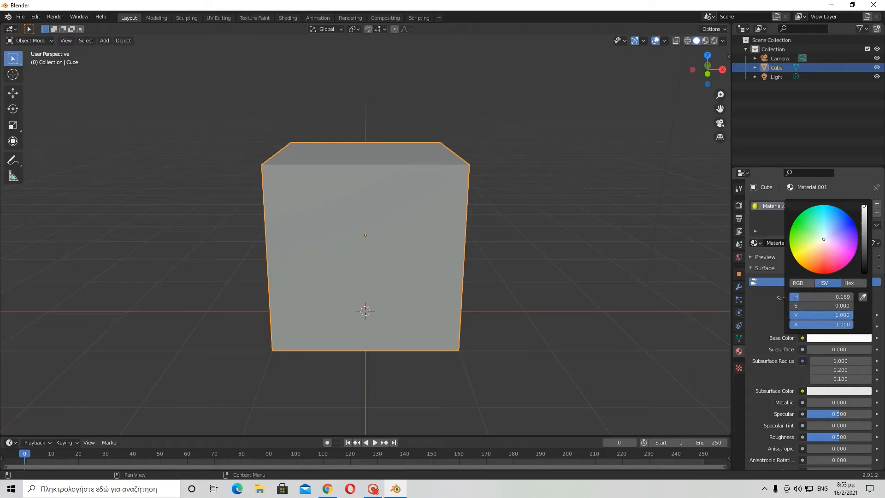
pyautogui.moveTo(864, 264); pyautogui.dragTo(865, 206)
pyautogui.moveTo(795, 305); pyautogui.dragTo(852, 306)
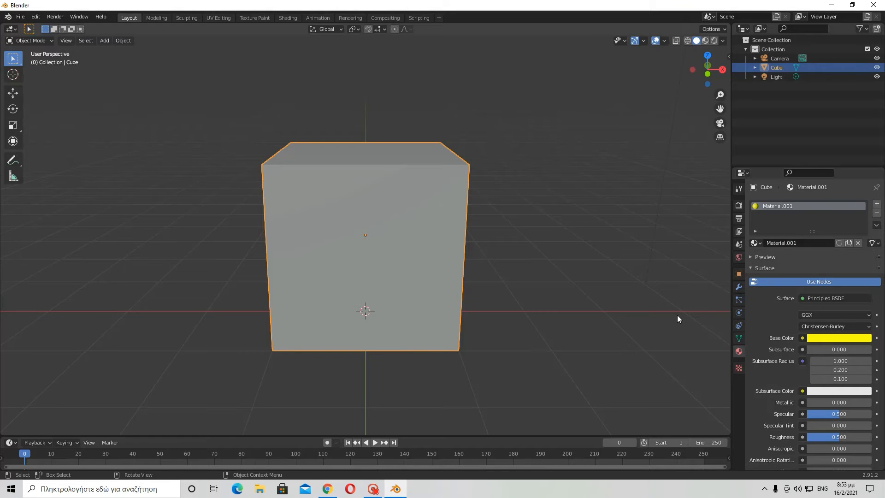
# Switch to Chrome and examine the Roblox noob image results for the character's proportions and colors.
pyautogui.moveTo(637, 298); pyautogui.dragTo(509, 290, button='middle')
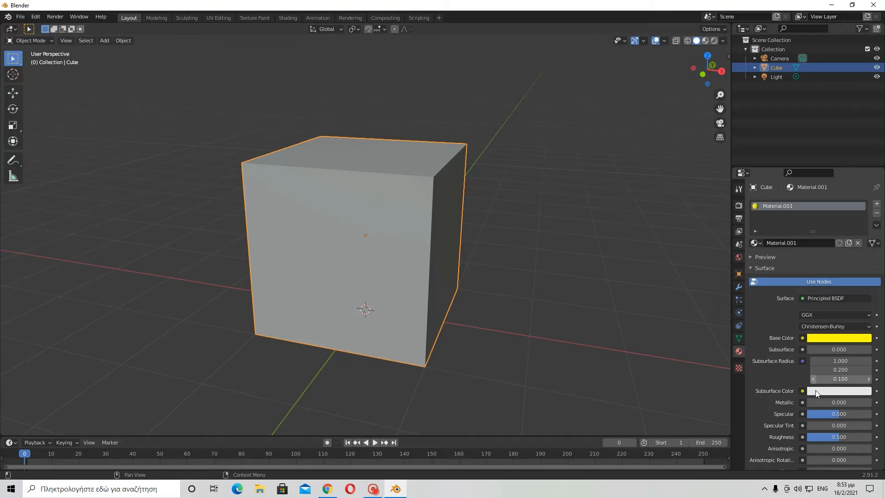
pyautogui.click(327, 489)
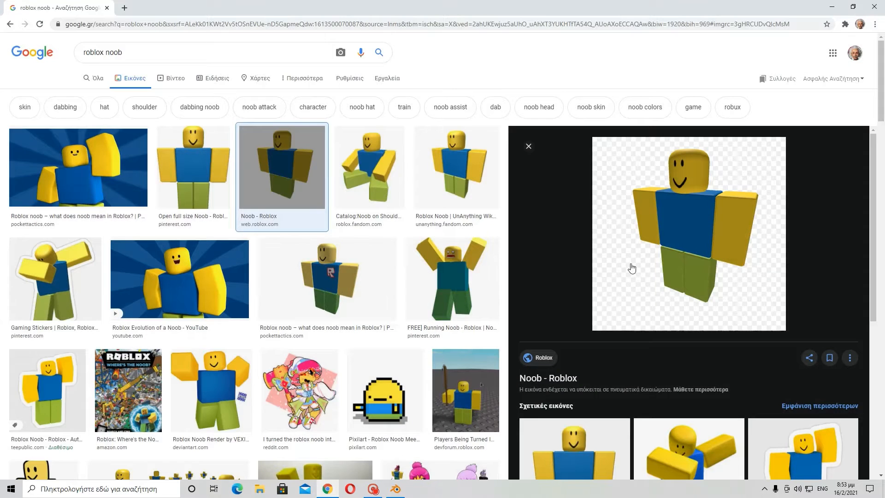
pyautogui.scroll(-3, 446, 182)
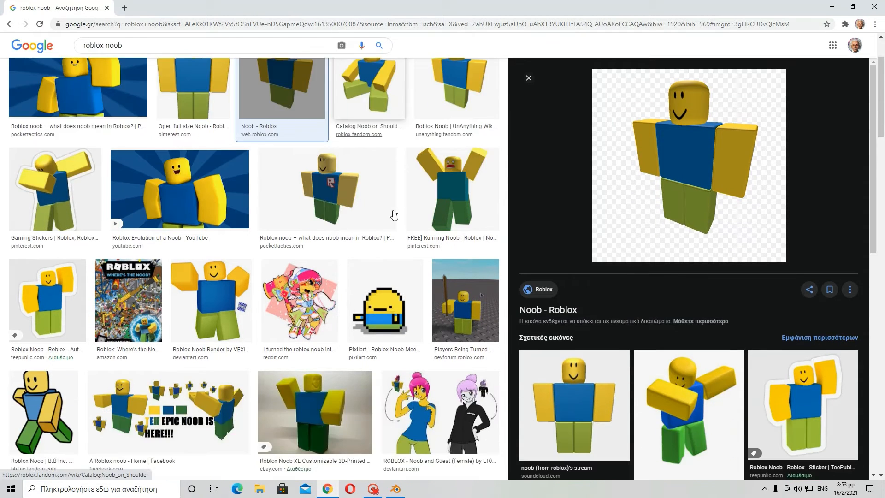
pyautogui.scroll(-6, 400, 218)
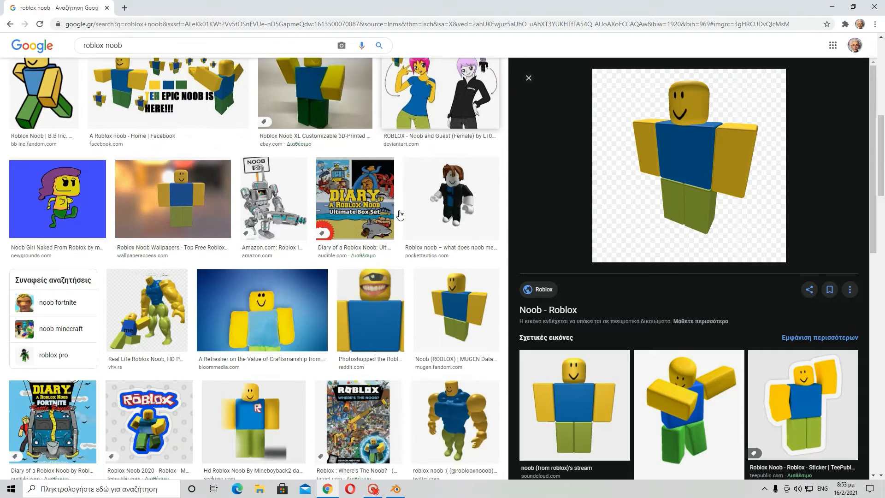
pyautogui.scroll(-3, 395, 218)
pyautogui.scroll(12, 395, 218)
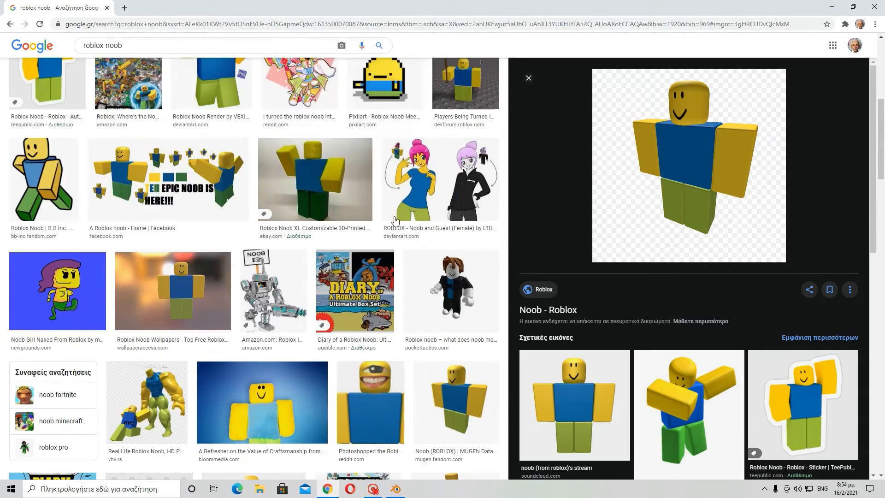
# Return to Blender and scale the cube down along X, Y and Z into a narrow upright block.
pyautogui.click(388, 492)
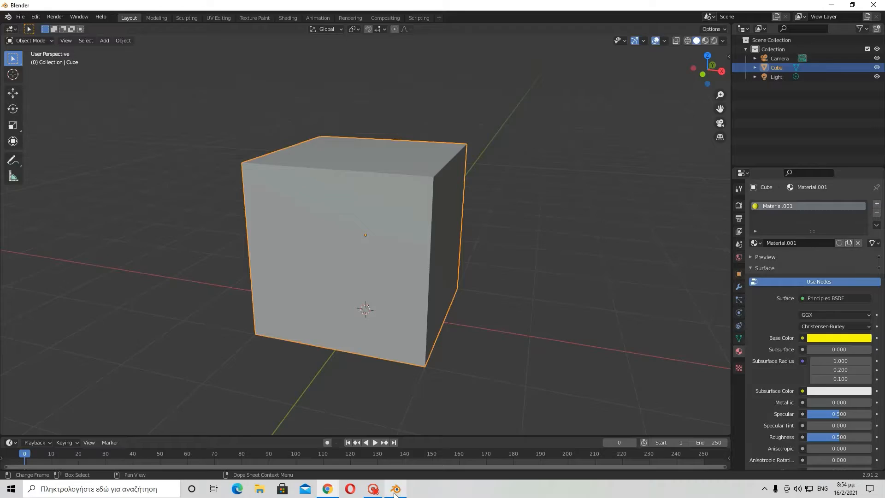
pyautogui.click(15, 123)
pyautogui.moveTo(403, 240); pyautogui.dragTo(367, 237)
pyautogui.moveTo(366, 237); pyautogui.dragTo(344, 249, button='middle')
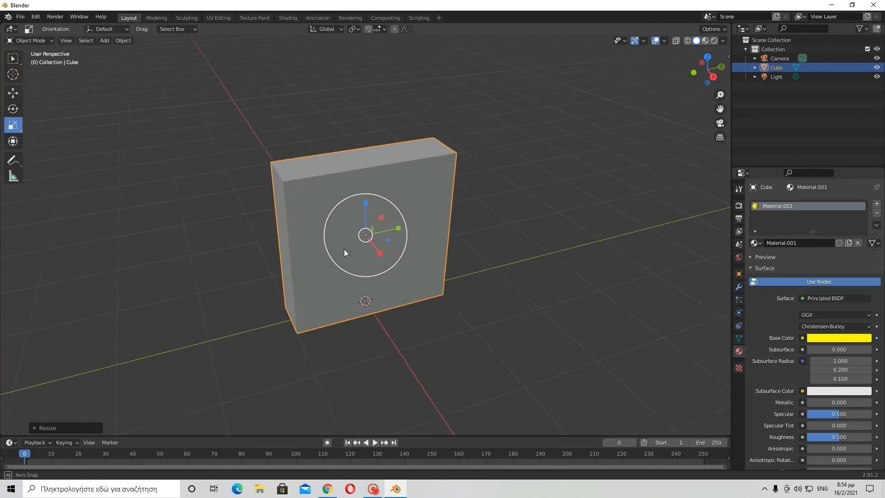
pyautogui.moveTo(399, 231); pyautogui.dragTo(438, 234, button='middle')
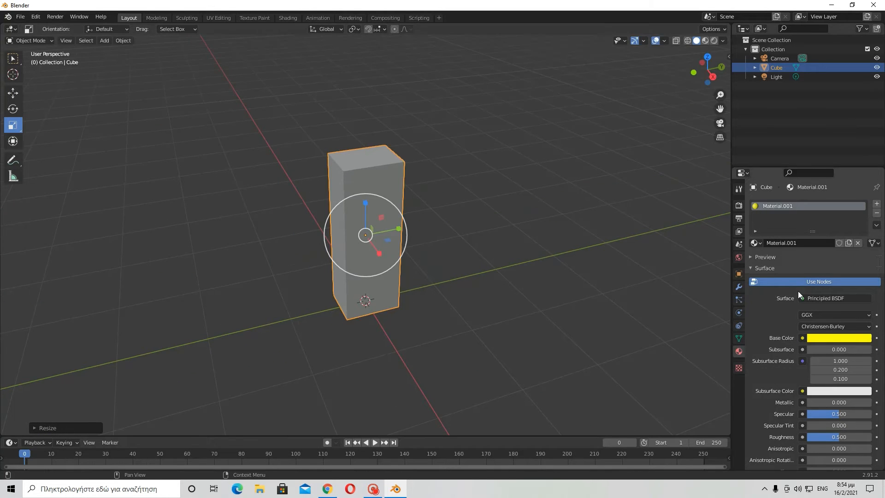
pyautogui.moveTo(366, 204); pyautogui.dragTo(368, 217)
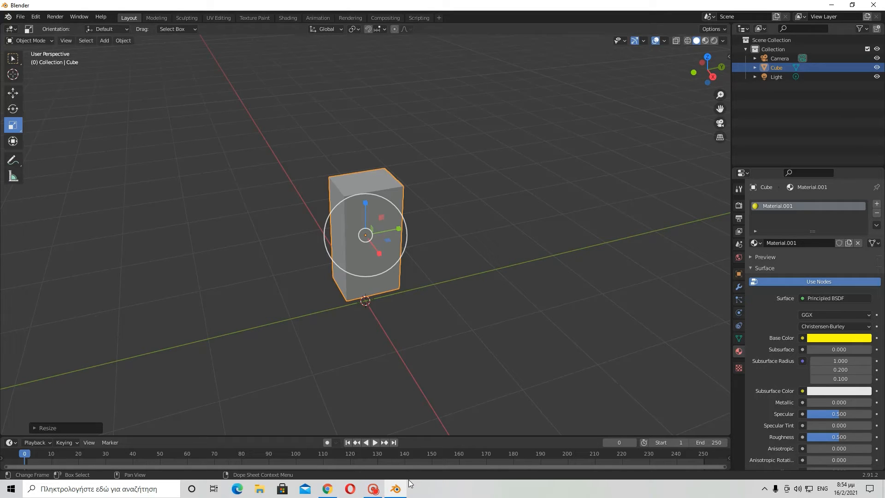
# Scale the block down along Z by about 0.82 and reduce its height once more.
pyautogui.moveTo(463, 280); pyautogui.dragTo(347, 211, button='middle')
pyautogui.press('s')
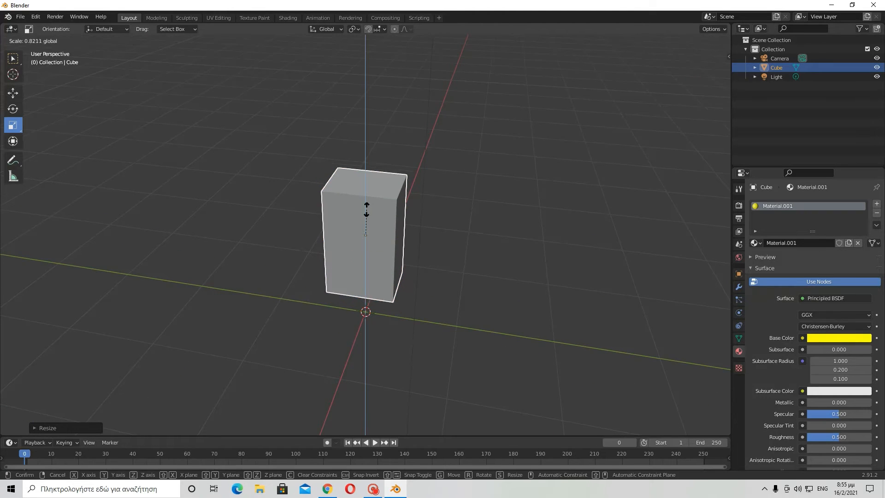
pyautogui.click(366, 210)
pyautogui.moveTo(404, 237)
pyautogui.mouseDown(button='middle')
pyautogui.moveTo(416, 229)
pyautogui.moveTo(341, 243)
pyautogui.moveTo(408, 247)
pyautogui.mouseUp(button='middle')
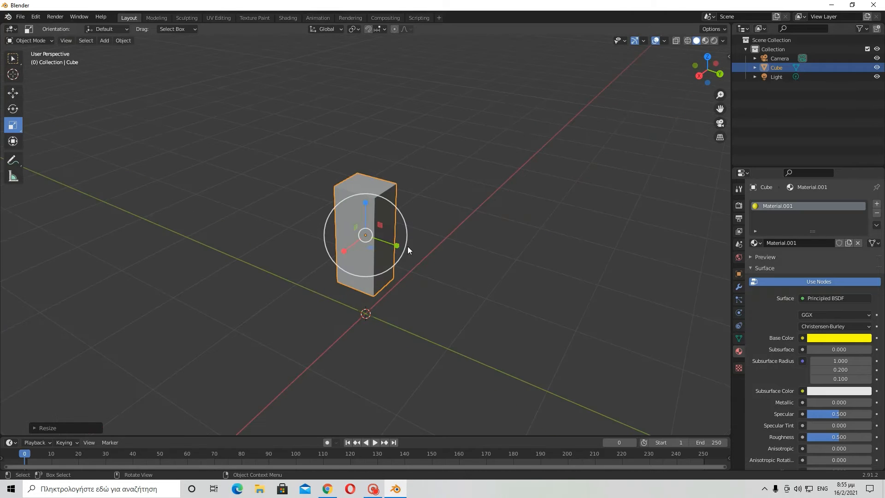
pyautogui.moveTo(407, 246); pyautogui.dragTo(367, 220)
pyautogui.moveTo(365, 203)
pyautogui.mouseDown(button='middle')
pyautogui.moveTo(498, 198)
pyautogui.moveTo(376, 201)
pyautogui.mouseUp(button='middle')
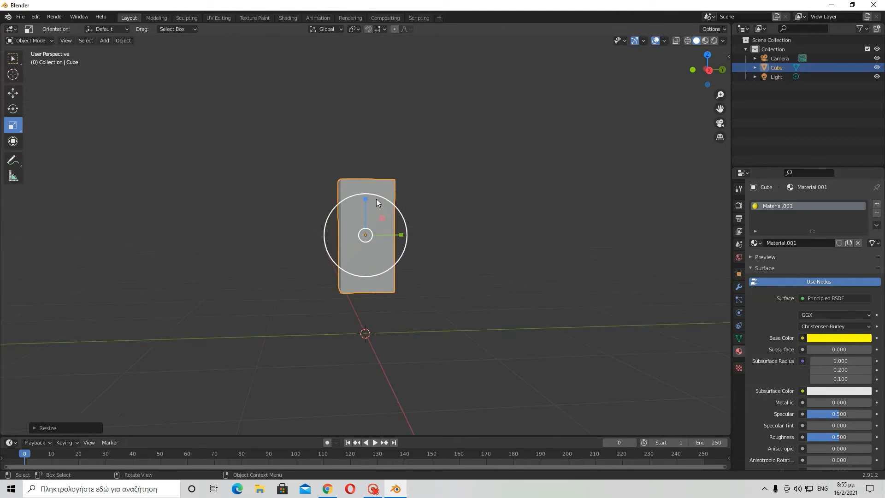
pyautogui.moveTo(376, 201); pyautogui.dragTo(365, 237)
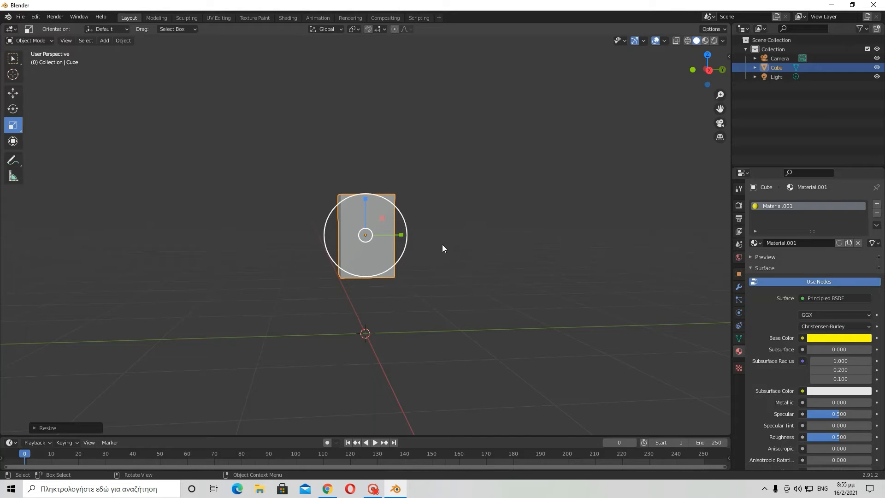
# Stretch the block slightly taller along Z and check its proportions from several angles.
pyautogui.moveTo(442, 245); pyautogui.dragTo(353, 243, button='middle')
pyautogui.moveTo(363, 206); pyautogui.dragTo(367, 188)
pyautogui.moveTo(459, 217); pyautogui.dragTo(563, 223, button='middle')
pyautogui.moveTo(425, 253); pyautogui.dragTo(315, 238, button='middle')
# Move the block down along Z onto the ground plane and shift it along negative Y to one side of the origin.
pyautogui.click(13, 93)
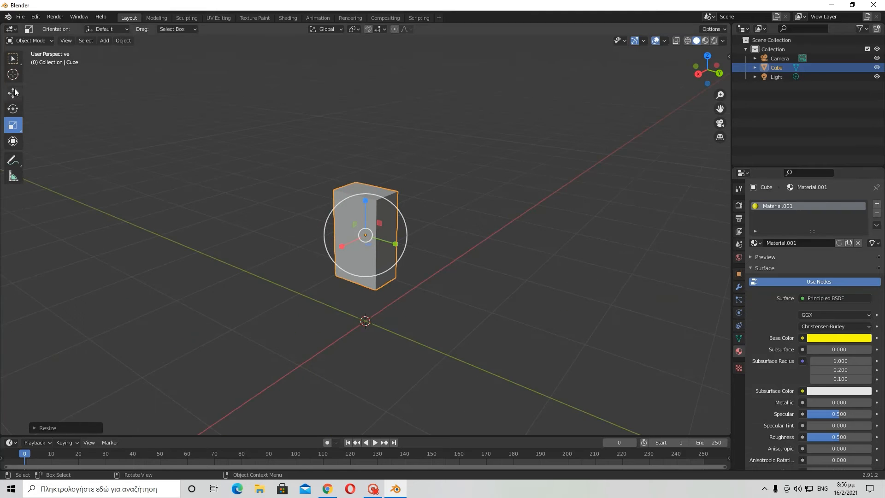
pyautogui.moveTo(98, 126); pyautogui.dragTo(362, 198, button='middle')
pyautogui.moveTo(362, 198); pyautogui.dragTo(405, 253)
pyautogui.moveTo(405, 253)
pyautogui.mouseDown(button='middle')
pyautogui.moveTo(415, 197)
pyautogui.moveTo(405, 249)
pyautogui.mouseUp(button='middle')
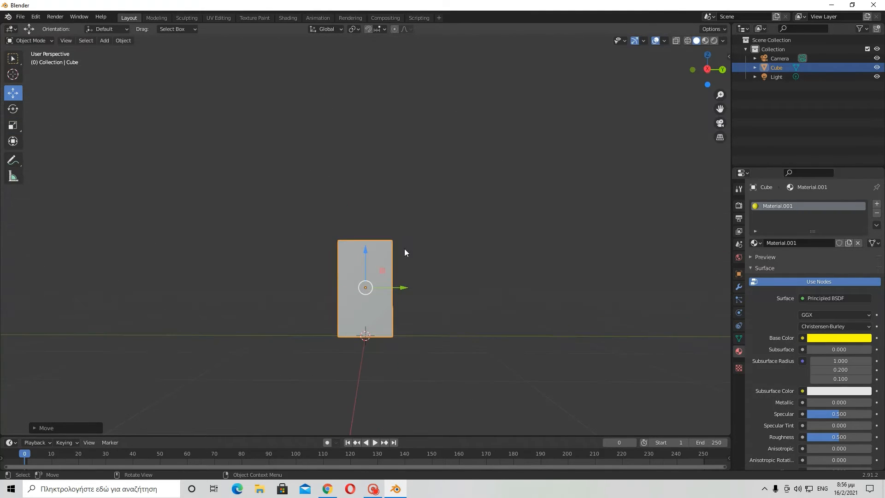
pyautogui.moveTo(406, 286); pyautogui.dragTo(387, 283, button='middle')
pyautogui.moveTo(373, 283); pyautogui.dragTo(363, 282)
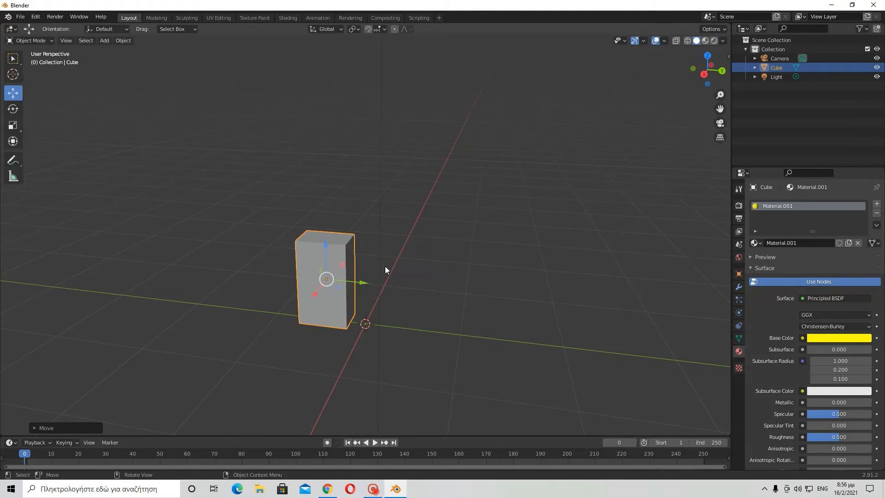
pyautogui.click(489, 252)
# Show the block in Wireframe viewport shading, and switch the shading to Material Preview.
pyautogui.moveTo(488, 251); pyautogui.dragTo(346, 262, button='middle')
pyautogui.moveTo(424, 272); pyautogui.dragTo(341, 270, button='middle')
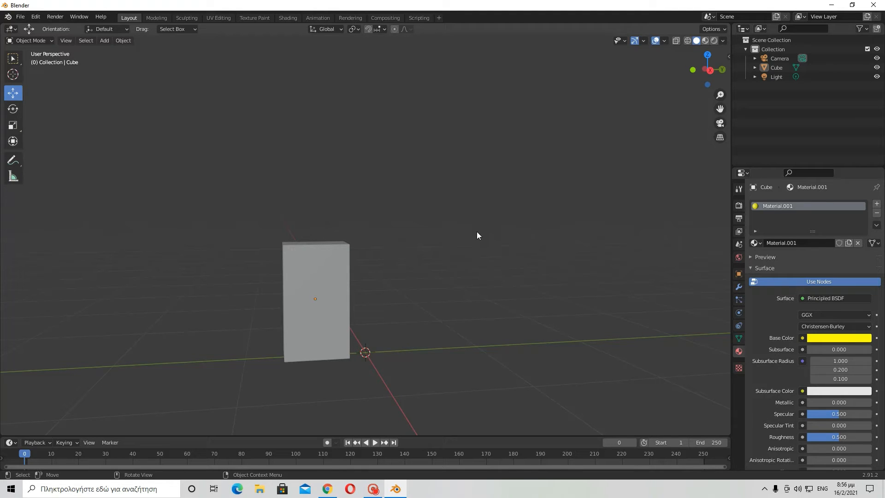
pyautogui.moveTo(435, 249); pyautogui.dragTo(223, 107, button='middle')
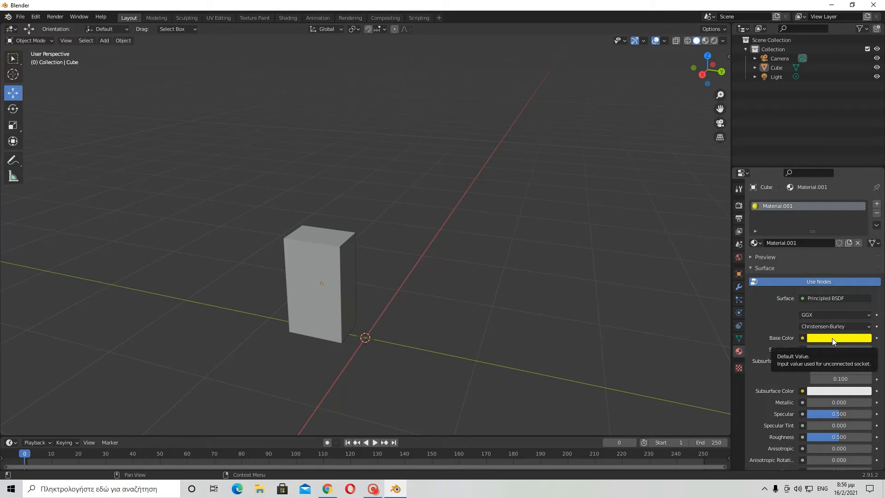
pyautogui.moveTo(327, 277); pyautogui.dragTo(529, 186, button='middle')
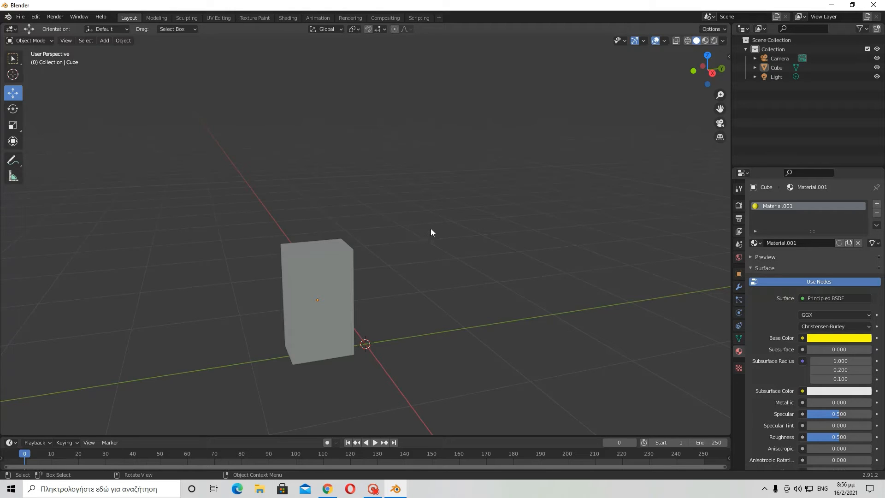
pyautogui.press('z')
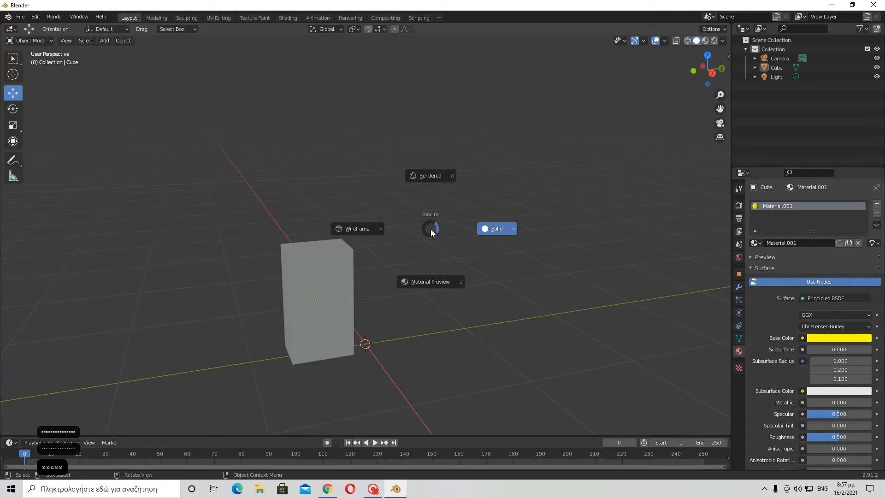
pyautogui.click(311, 227)
pyautogui.moveTo(426, 231)
pyautogui.mouseDown(button='middle')
pyautogui.moveTo(543, 207)
pyautogui.moveTo(507, 231)
pyautogui.moveTo(356, 245)
pyautogui.moveTo(414, 236)
pyautogui.moveTo(396, 244)
pyautogui.mouseUp(button='middle')
pyautogui.press('z')
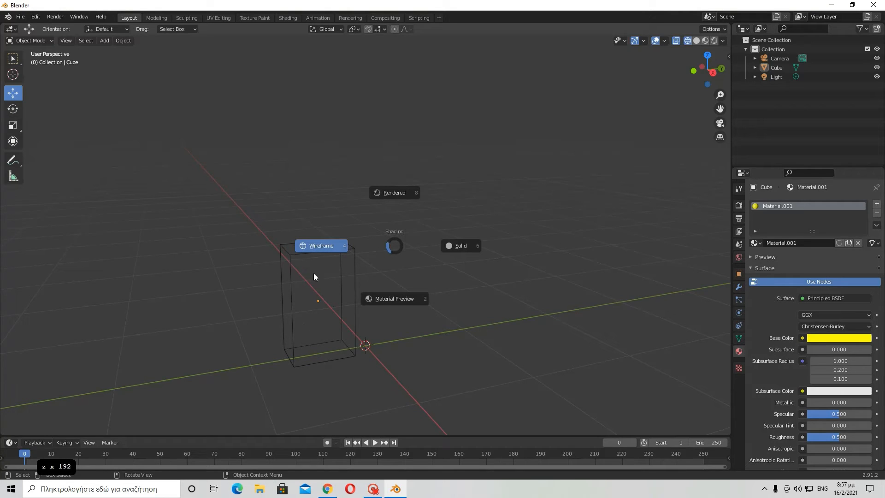
pyautogui.click(394, 330)
# Compare the block in Rendered and Material Preview viewport shading from near and far.
pyautogui.press('z')
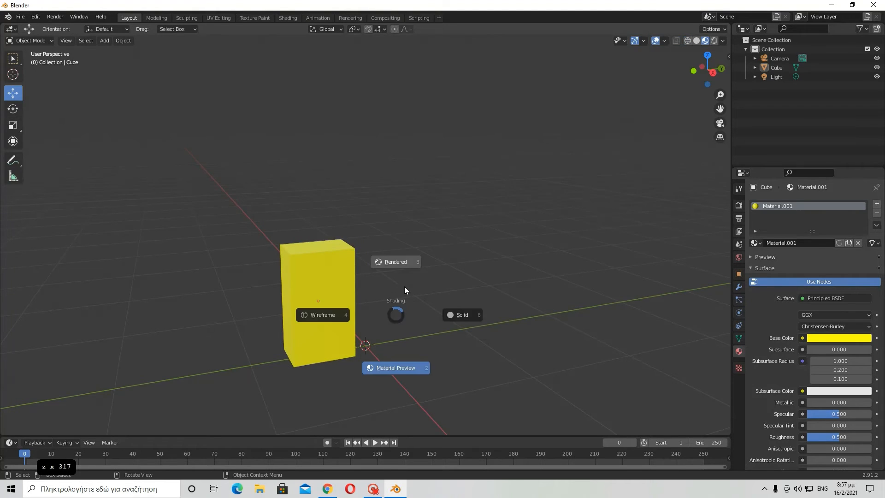
pyautogui.click(402, 245)
pyautogui.moveTo(415, 235)
pyautogui.mouseDown(button='middle')
pyautogui.moveTo(499, 216)
pyautogui.moveTo(437, 239)
pyautogui.mouseUp(button='middle')
pyautogui.press('z')
pyautogui.click(419, 325)
pyautogui.moveTo(442, 303)
pyautogui.mouseDown(button='middle')
pyautogui.moveTo(562, 277)
pyautogui.moveTo(569, 299)
pyautogui.moveTo(490, 306)
pyautogui.moveTo(456, 165)
pyautogui.mouseUp(button='middle')
pyautogui.scroll(-5, 569, 297)
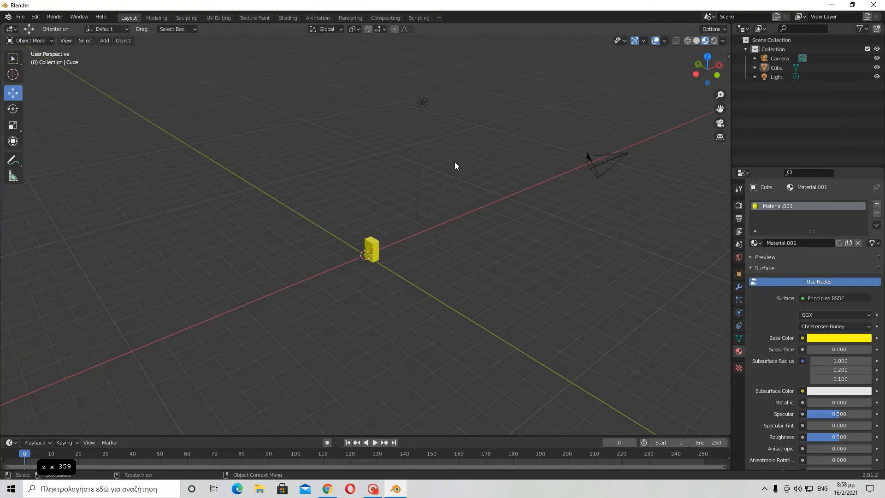
pyautogui.scroll(5, 439, 255)
pyautogui.moveTo(439, 254); pyautogui.dragTo(349, 247, button='middle')
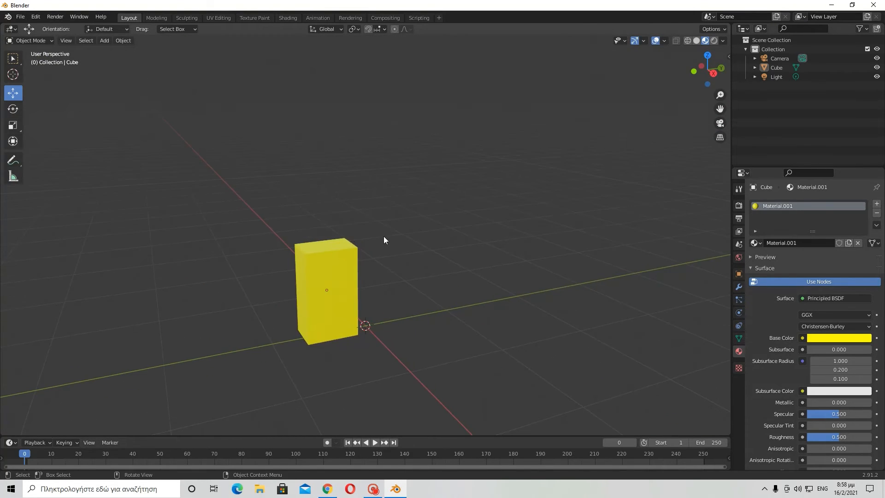
# Switch the viewport to Rendered shading and select the point light above the block.
pyautogui.press('z')
pyautogui.click(364, 184)
pyautogui.moveTo(364, 185); pyautogui.dragTo(513, 175, button='middle')
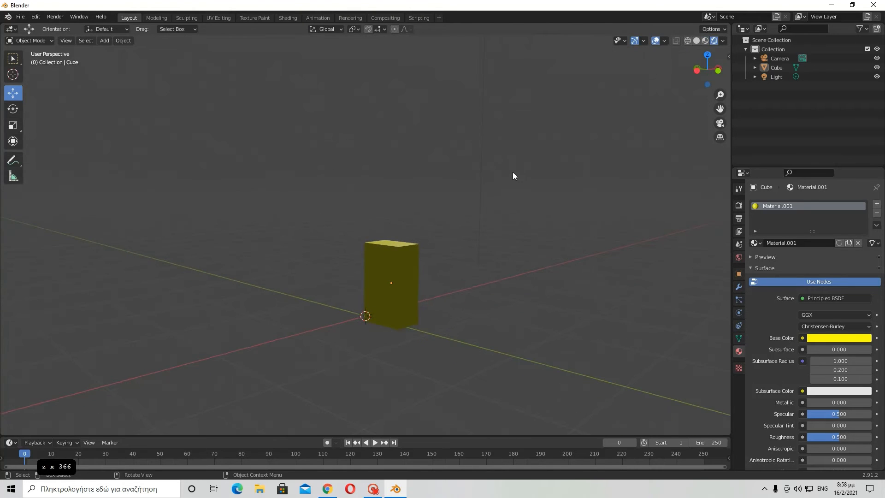
pyautogui.scroll(-3, 505, 179)
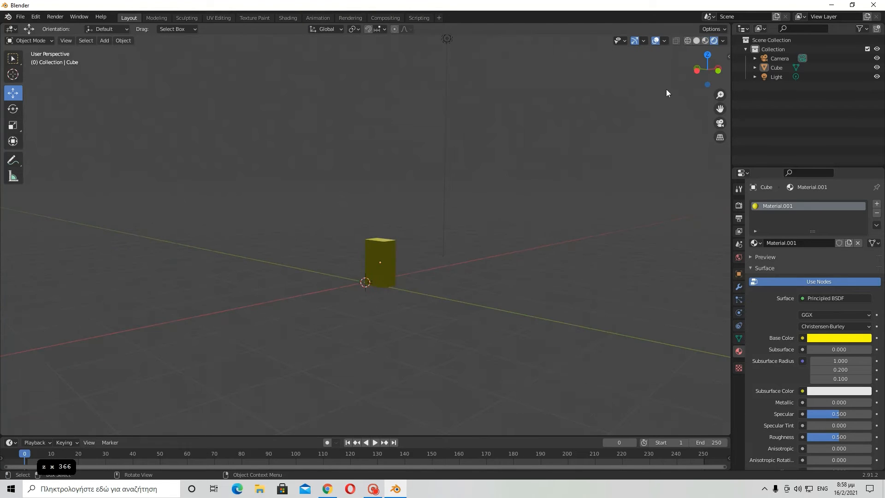
pyautogui.moveTo(499, 164); pyautogui.dragTo(664, 217, button='middle')
pyautogui.click(666, 184)
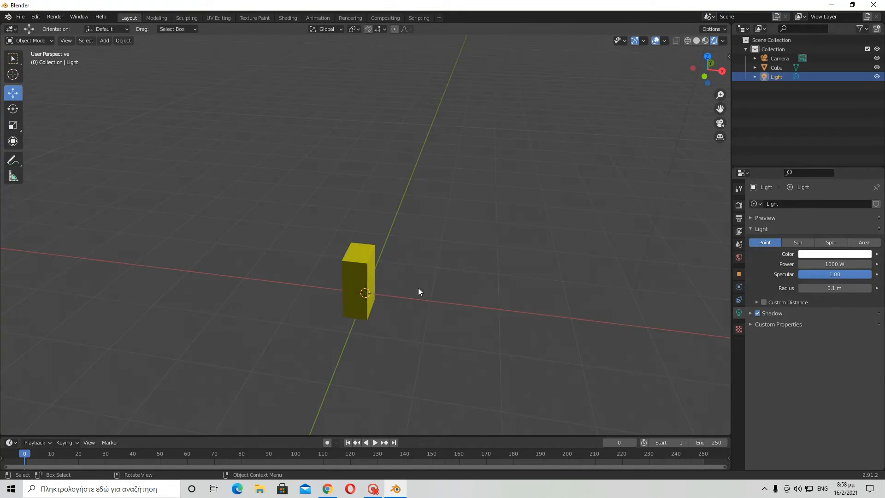
# Select the yellow block, view it through the scene camera, return to the user perspective and deselect it.
pyautogui.click(360, 277)
pyautogui.moveTo(465, 247); pyautogui.dragTo(529, 251, button='middle')
pyautogui.click(721, 122)
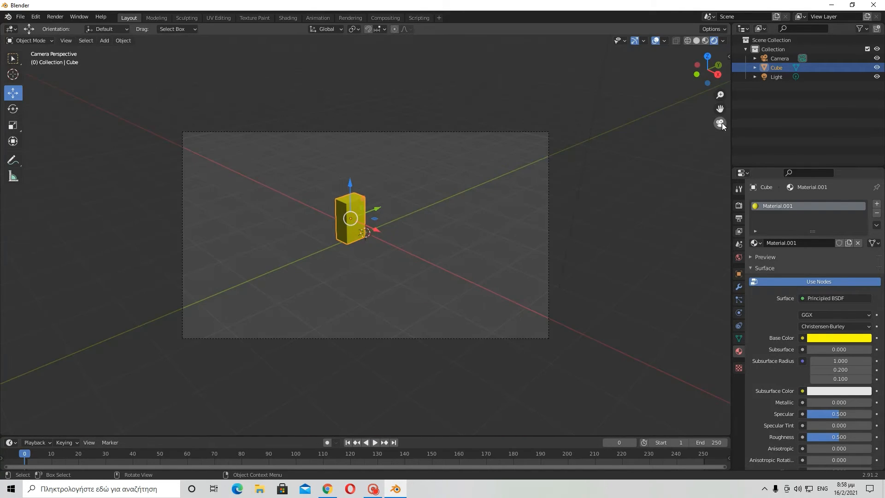
pyautogui.click(720, 123)
pyautogui.click(467, 230)
pyautogui.moveTo(467, 231); pyautogui.dragTo(427, 251, button='middle')
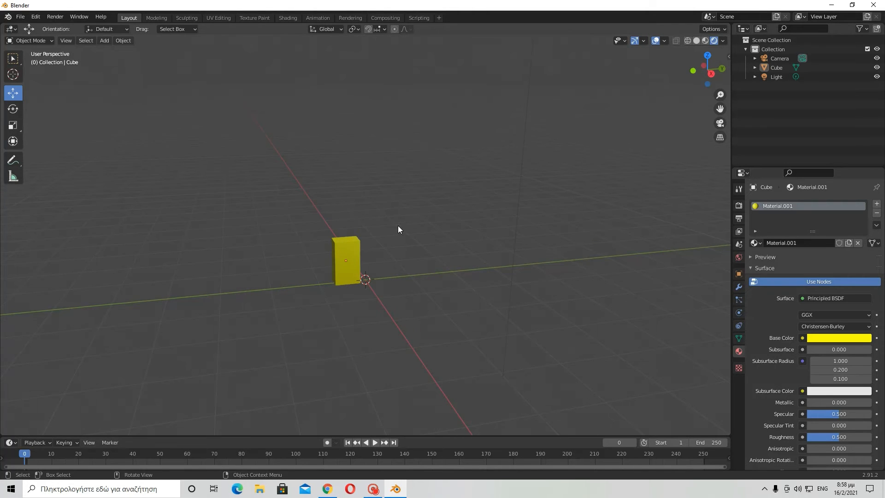
# Examine how the light falls on the block's faces from several angles.
pyautogui.moveTo(439, 214); pyautogui.dragTo(336, 112, button='middle')
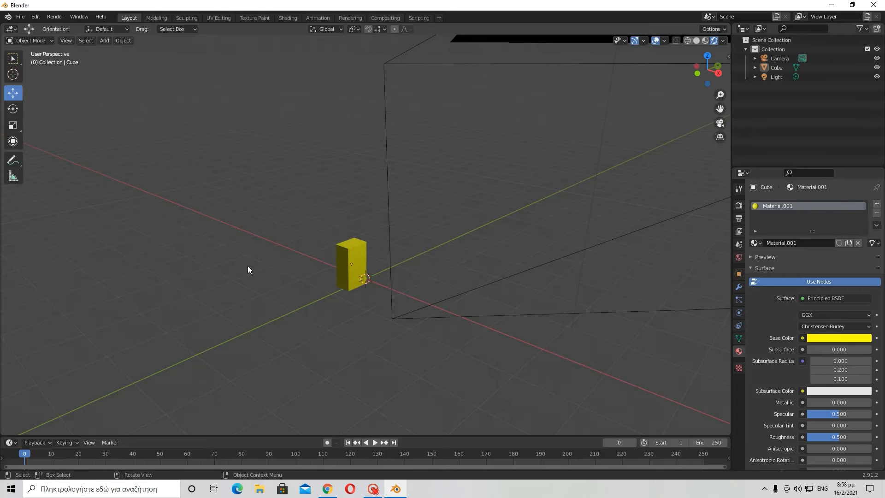
pyautogui.moveTo(332, 254); pyautogui.dragTo(369, 258, button='middle')
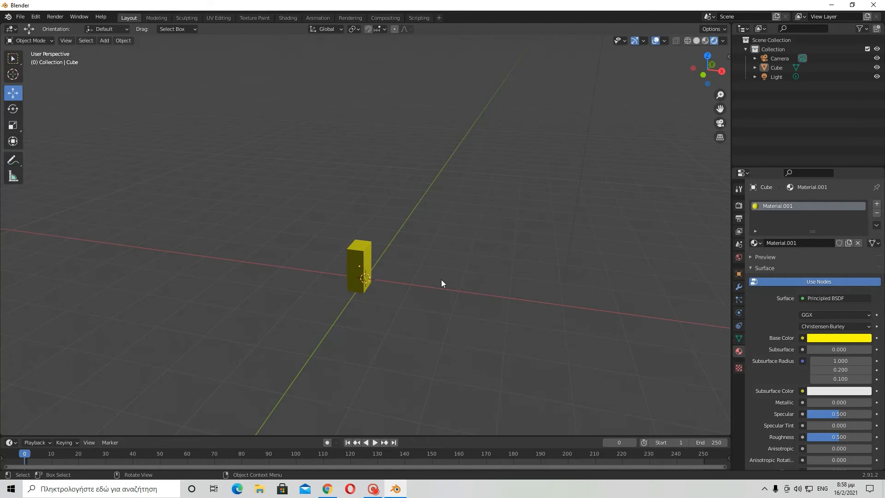
pyautogui.moveTo(496, 247); pyautogui.dragTo(444, 252, button='middle')
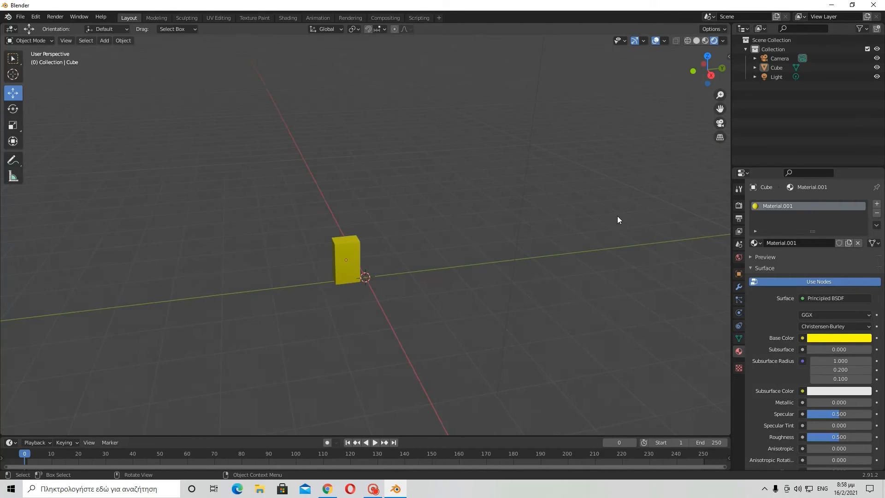
pyautogui.moveTo(617, 216); pyautogui.dragTo(571, 188, button='middle')
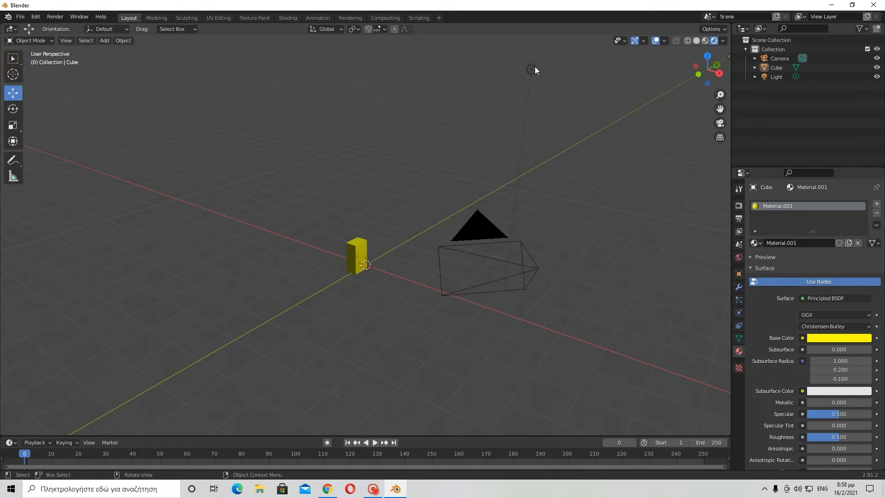
pyautogui.scroll(-1, 434, 141)
pyautogui.scroll(5, 424, 170)
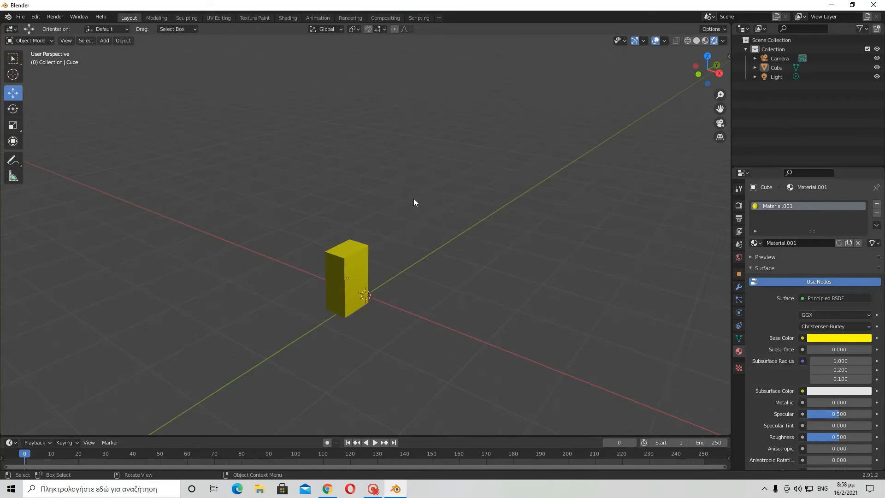
# Copy and paste the yellow block, and move the duplicate about 0.6 m along Y beside the original.
pyautogui.moveTo(416, 223); pyautogui.dragTo(350, 261, button='middle')
pyautogui.click(349, 261)
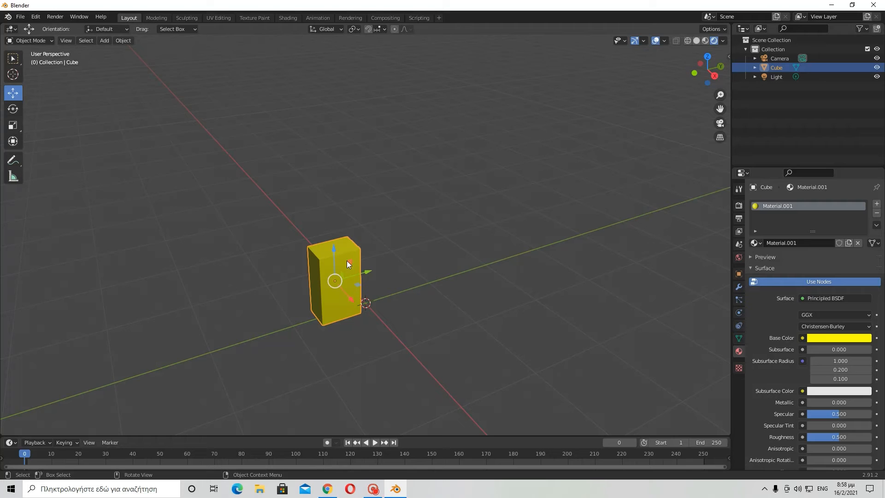
pyautogui.rightClick(319, 264)
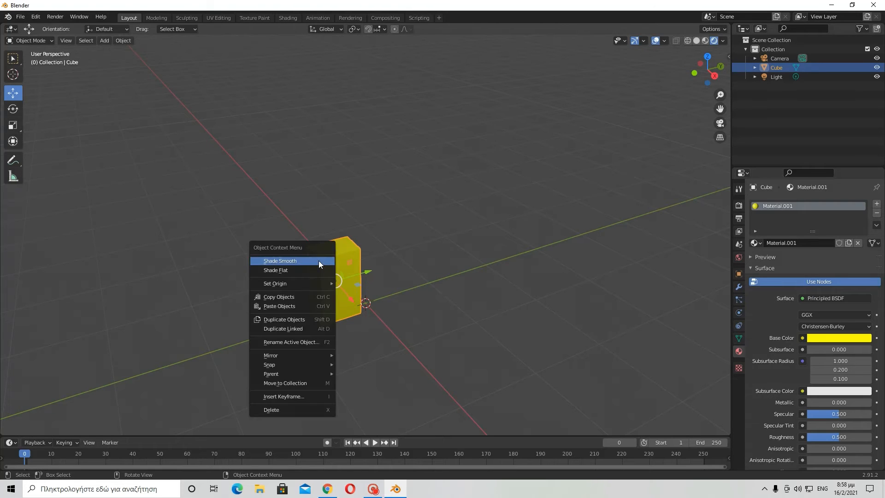
pyautogui.click(308, 298)
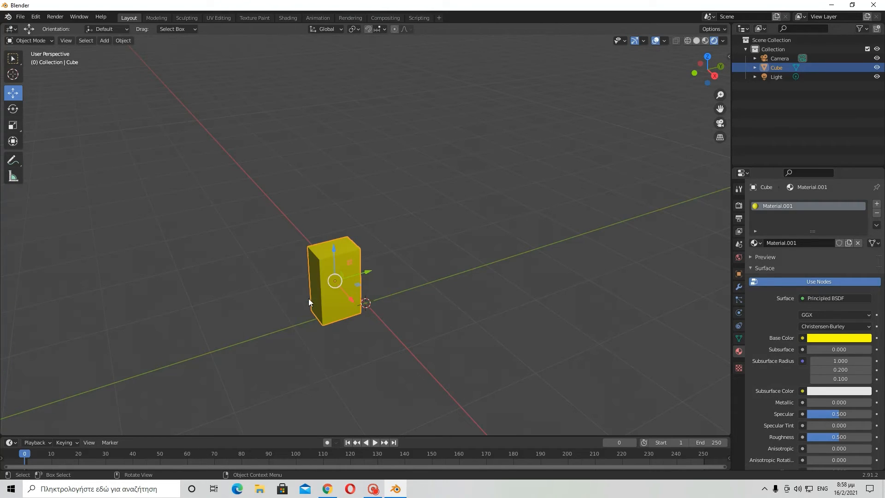
pyautogui.rightClick(312, 265)
pyautogui.click(317, 272)
pyautogui.moveTo(383, 269); pyautogui.dragTo(369, 269, button='middle')
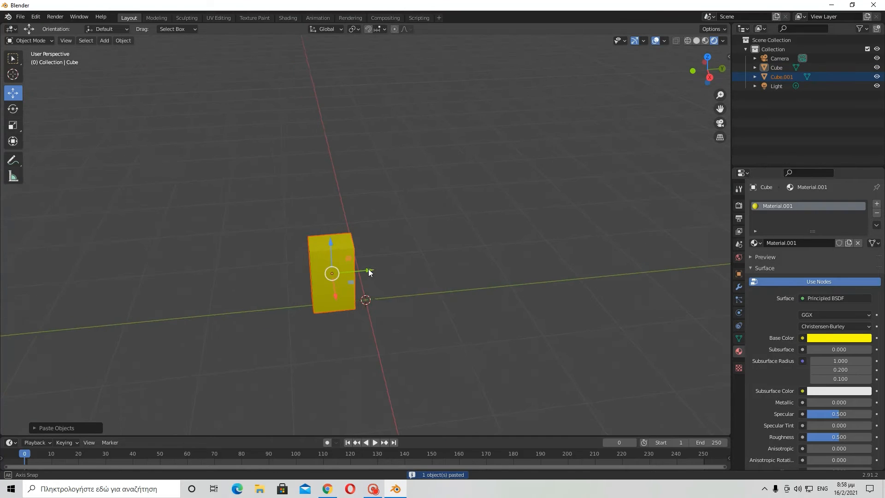
pyautogui.press('g')
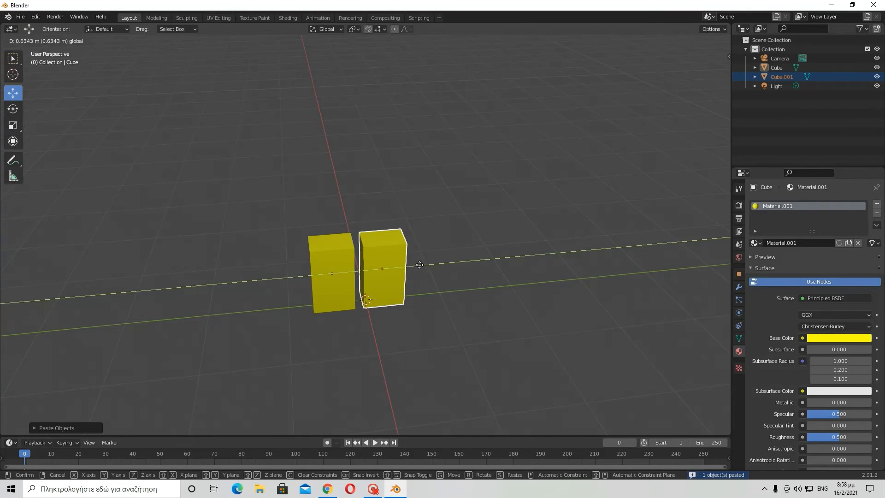
pyautogui.click(417, 265)
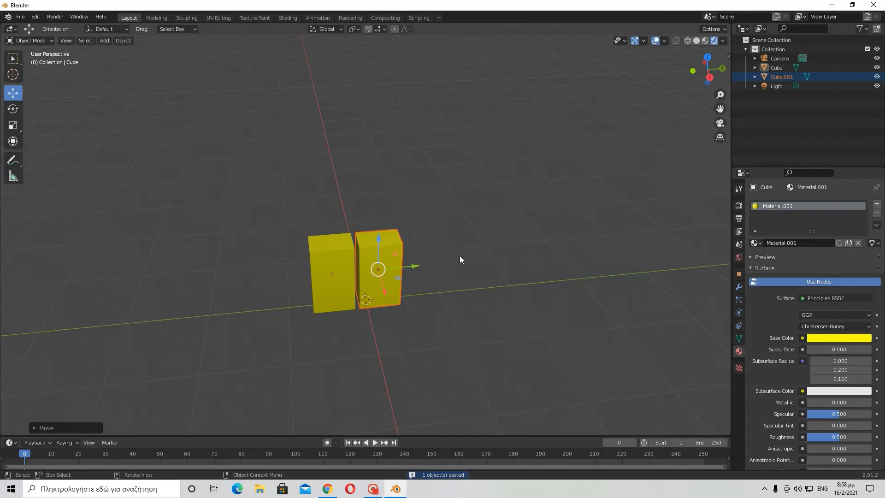
pyautogui.click(411, 270)
pyautogui.rightClick(335, 255)
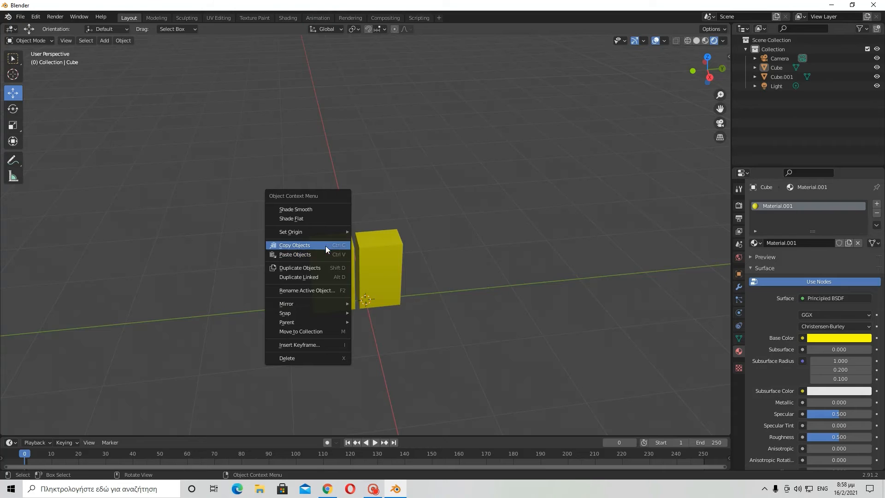
pyautogui.click(325, 254)
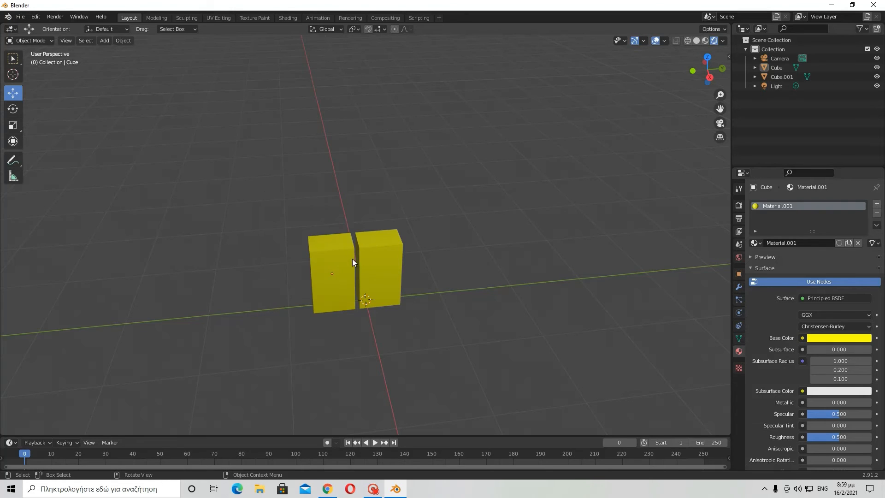
pyautogui.rightClick(332, 255)
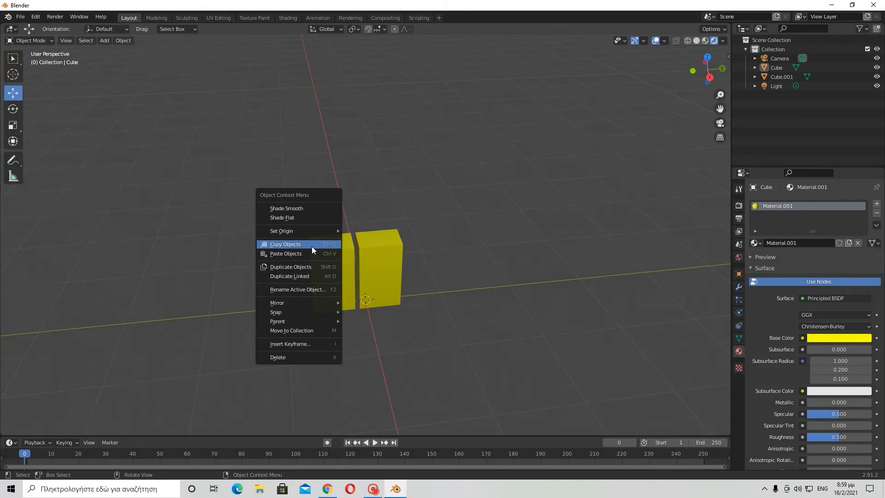
pyautogui.click(312, 248)
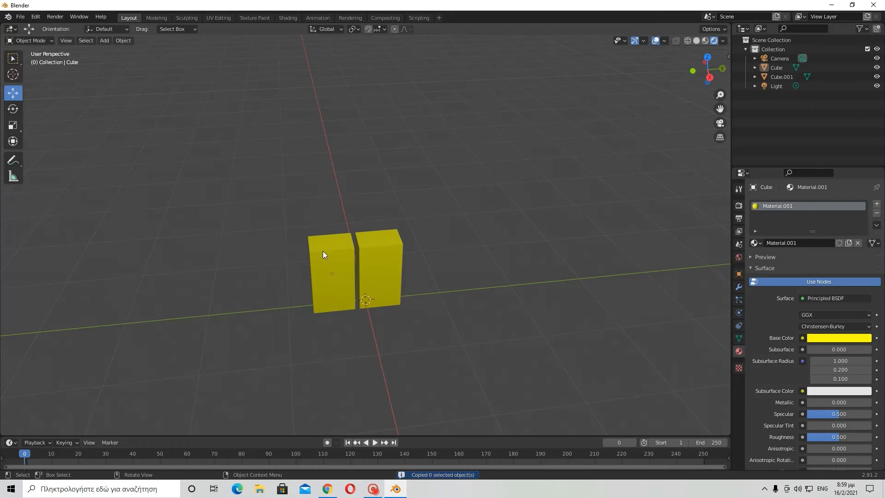
pyautogui.rightClick(327, 251)
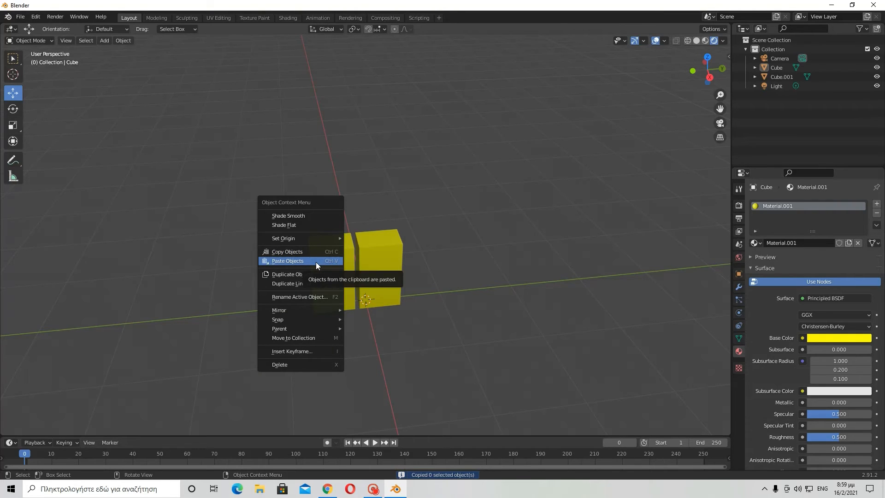
# Move the duplicate block slightly along Y toward the original to narrow the gap, and select the original block.
pyautogui.click(380, 263)
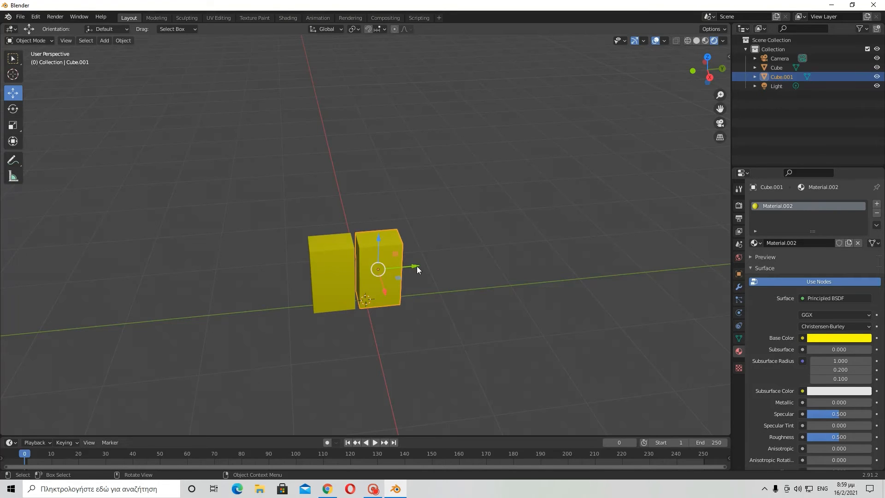
pyautogui.moveTo(417, 267)
pyautogui.mouseDown()
pyautogui.moveTo(428, 265)
pyautogui.moveTo(414, 266)
pyautogui.mouseUp()
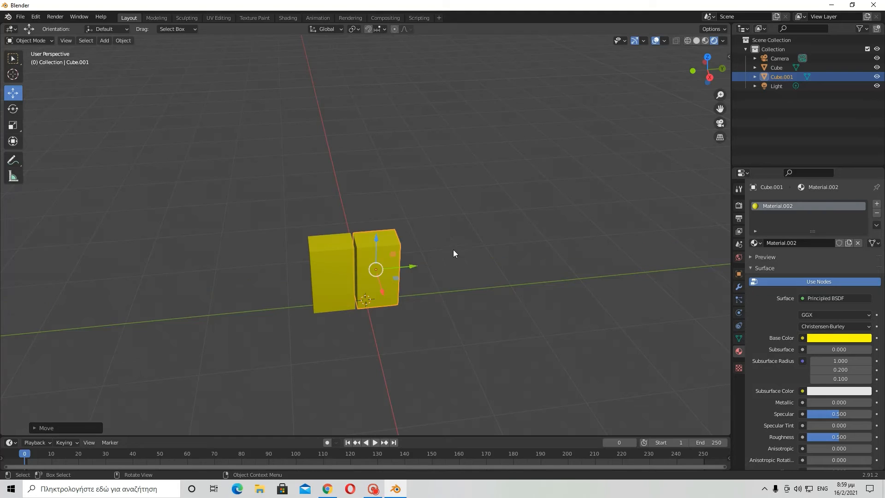
pyautogui.click(455, 255)
pyautogui.moveTo(455, 255); pyautogui.dragTo(488, 223, button='middle')
pyautogui.click(330, 272)
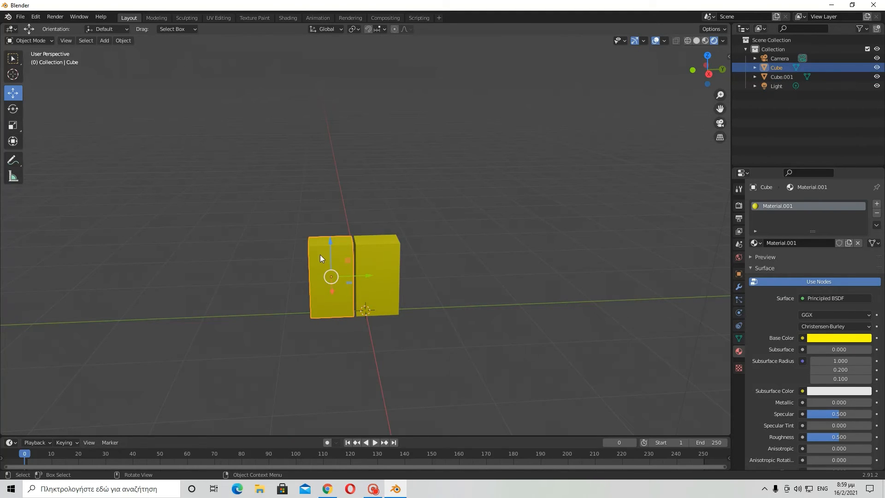
# Copy the selected original yellow block.
pyautogui.rightClick(320, 254)
pyautogui.click(289, 257)
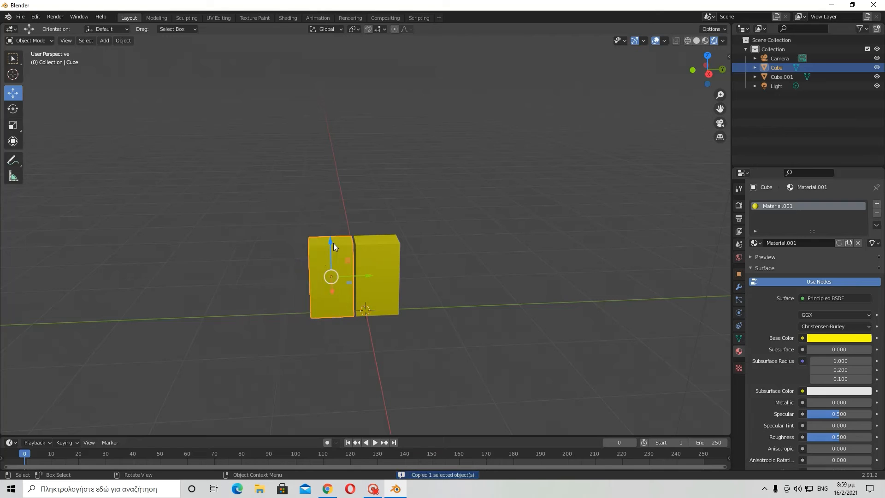
pyautogui.moveTo(333, 247); pyautogui.dragTo(332, 200)
pyautogui.click(36, 17)
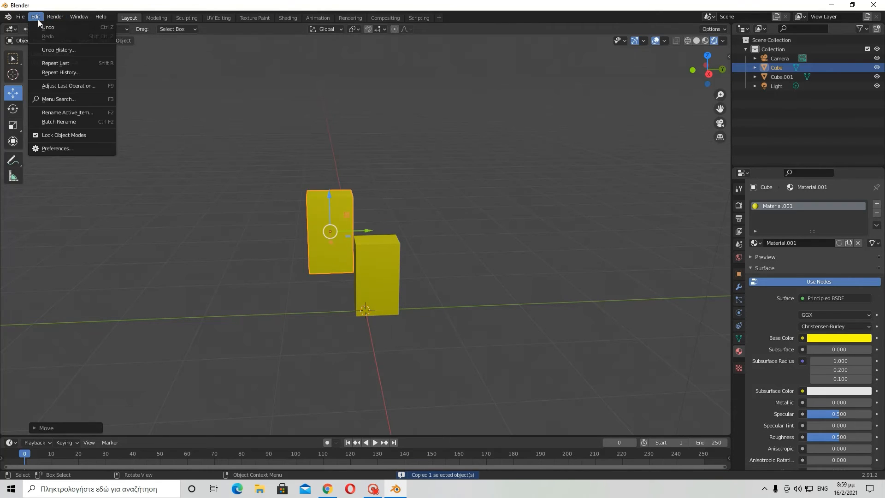
pyautogui.click(47, 26)
# Paste the copied yellow block and move it along Z and Y so it sits centred on top of the two blocks.
pyautogui.rightClick(311, 253)
pyautogui.click(297, 258)
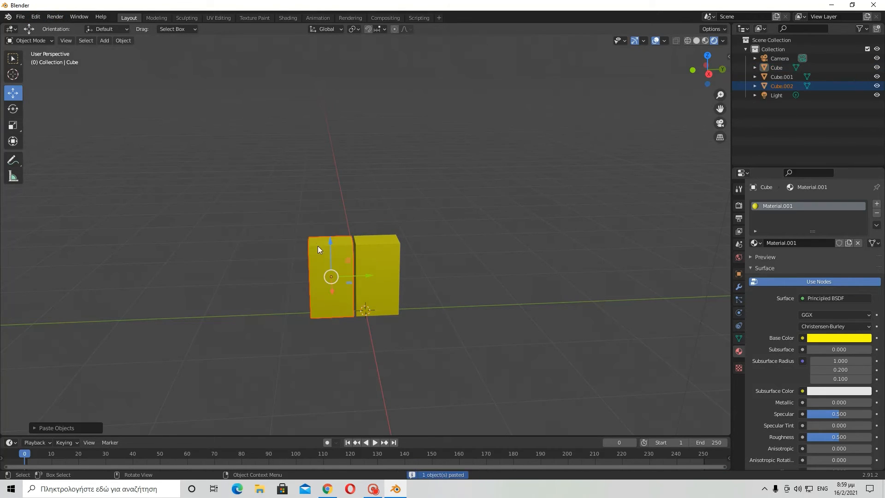
pyautogui.moveTo(330, 242); pyautogui.dragTo(393, 199)
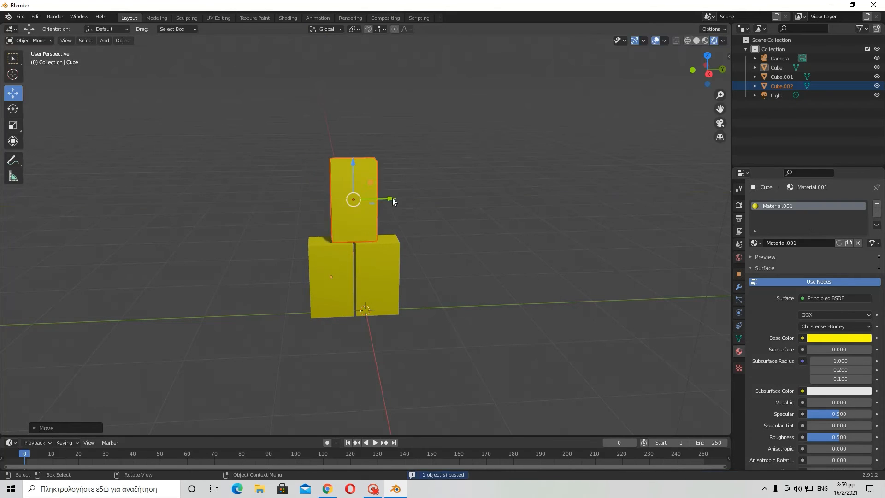
pyautogui.moveTo(392, 199); pyautogui.dragTo(390, 179, button='middle')
pyautogui.moveTo(355, 162); pyautogui.dragTo(354, 161)
pyautogui.click(406, 132)
pyautogui.moveTo(407, 131); pyautogui.dragTo(410, 153, button='middle')
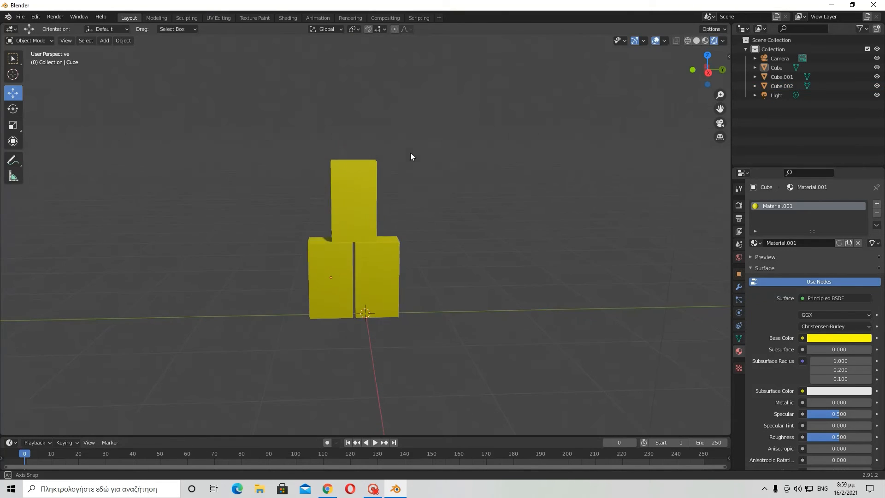
# Lower the upper yellow block slightly along Z so it rests on the two blocks without a gap.
pyautogui.click(347, 179)
pyautogui.moveTo(354, 162); pyautogui.dragTo(355, 163)
pyautogui.moveTo(445, 155); pyautogui.dragTo(455, 139, button='middle')
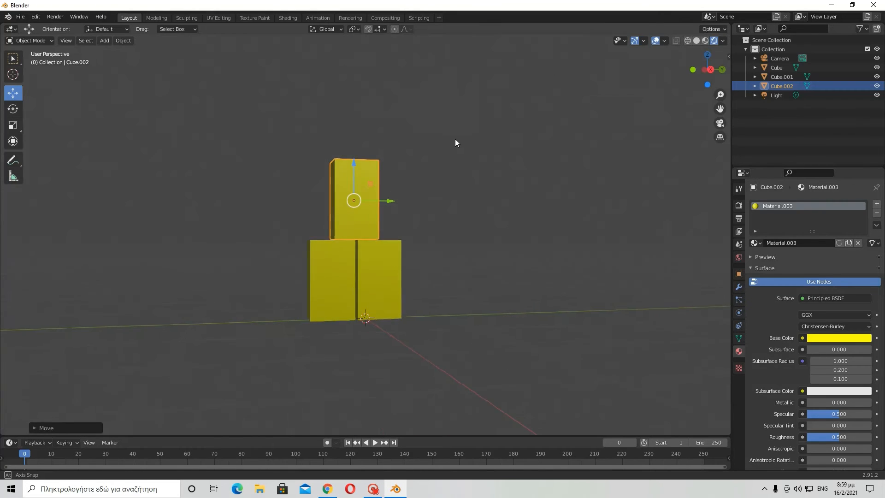
pyautogui.click(449, 137)
pyautogui.click(365, 167)
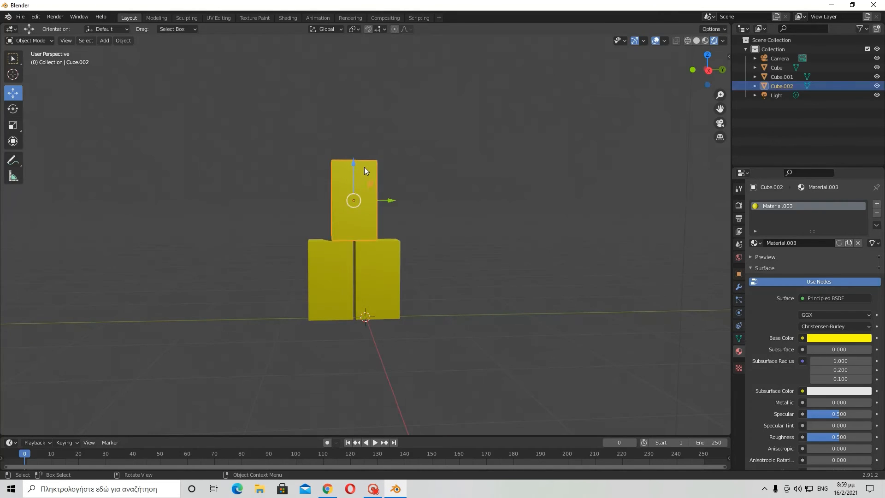
pyautogui.moveTo(358, 164); pyautogui.dragTo(357, 168)
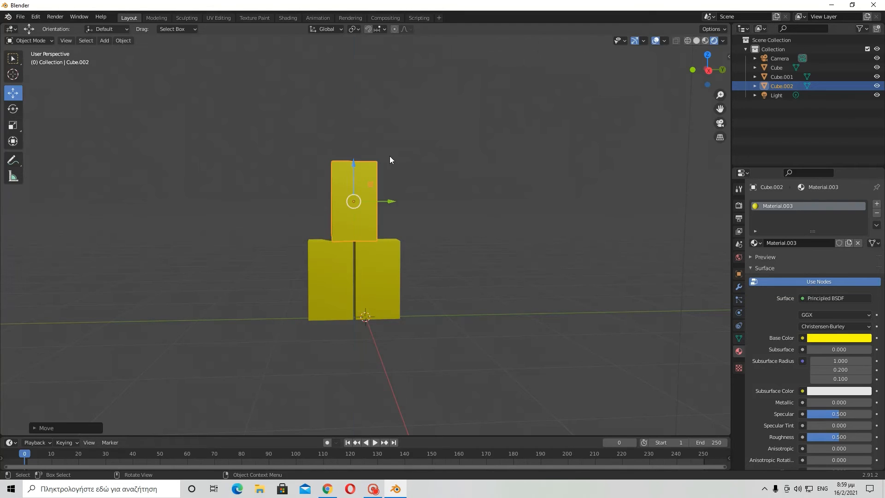
pyautogui.click(406, 151)
pyautogui.moveTo(412, 152); pyautogui.dragTo(397, 184, button='middle')
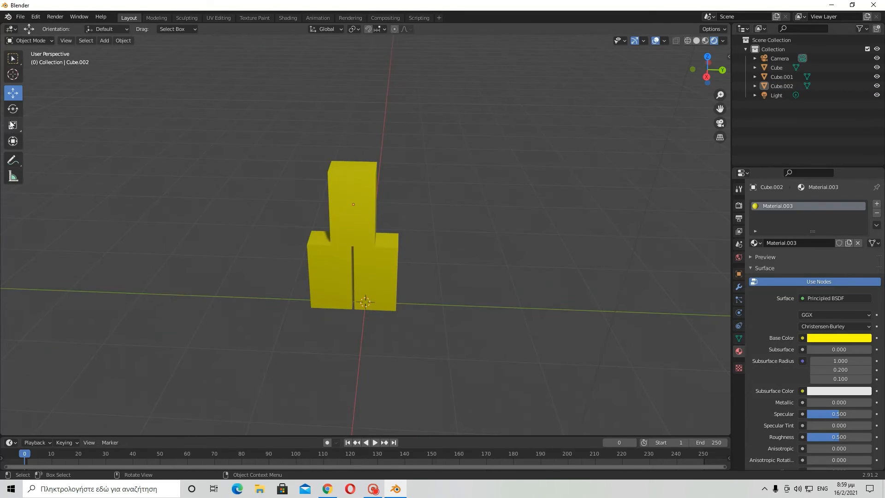
# Scale the upper block along Y by about 2.02 to span both blocks beneath it.
pyautogui.click(13, 125)
pyautogui.click(341, 191)
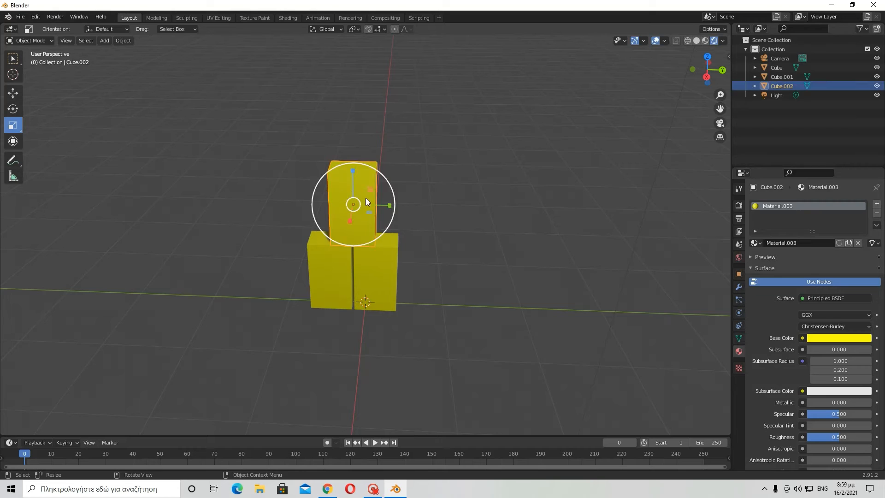
pyautogui.press('s')
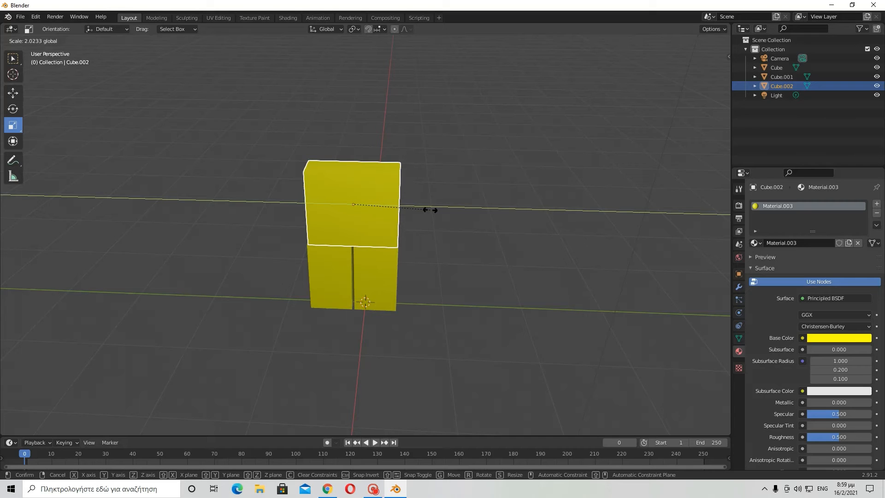
pyautogui.click(430, 211)
pyautogui.click(436, 198)
pyautogui.moveTo(234, 227); pyautogui.dragTo(329, 212, button='middle')
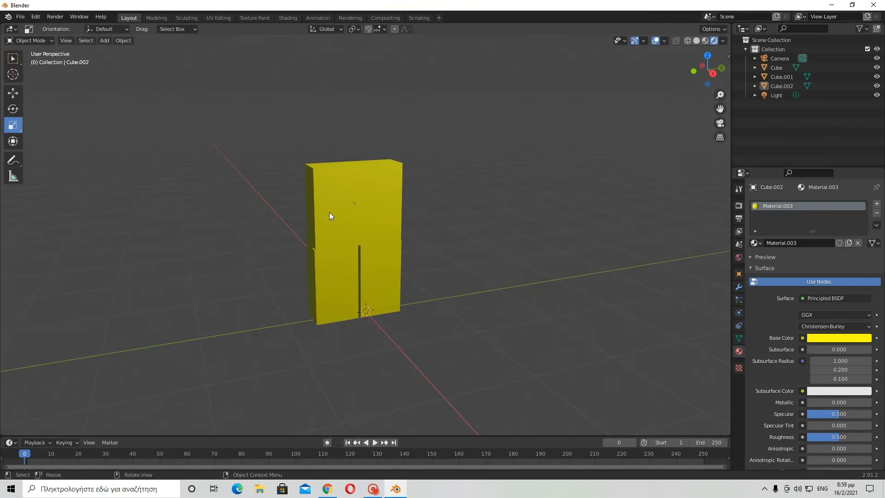
# Fine-tune the upper block's scale along Y to match the combined width of the two blocks beneath.
pyautogui.click(329, 212)
pyautogui.moveTo(438, 233); pyautogui.dragTo(398, 239, button='middle')
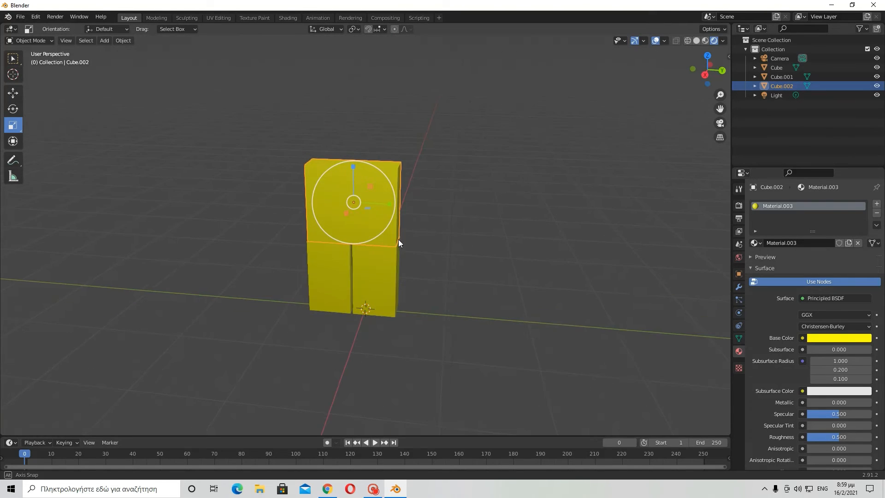
pyautogui.moveTo(390, 203); pyautogui.dragTo(391, 203)
pyautogui.click(433, 212)
pyautogui.moveTo(434, 212); pyautogui.dragTo(415, 209, button='middle')
pyautogui.click(386, 204)
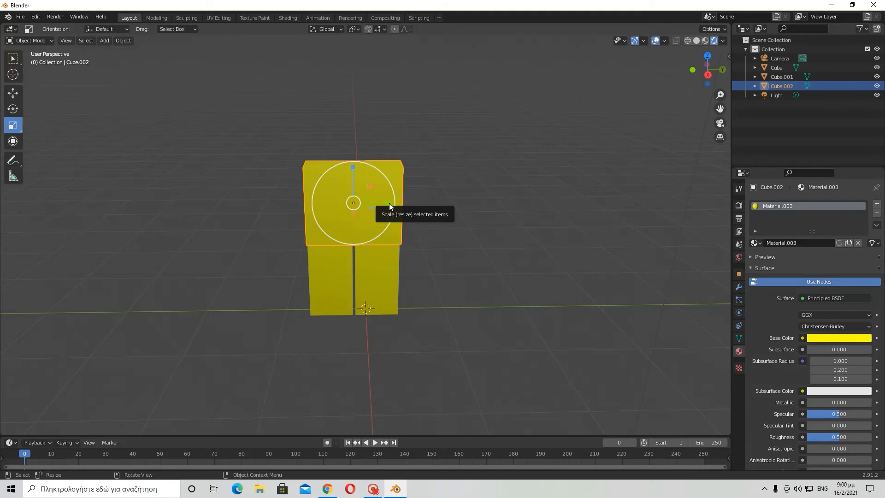
pyautogui.moveTo(389, 202); pyautogui.dragTo(387, 201)
pyautogui.click(419, 194)
pyautogui.click(367, 196)
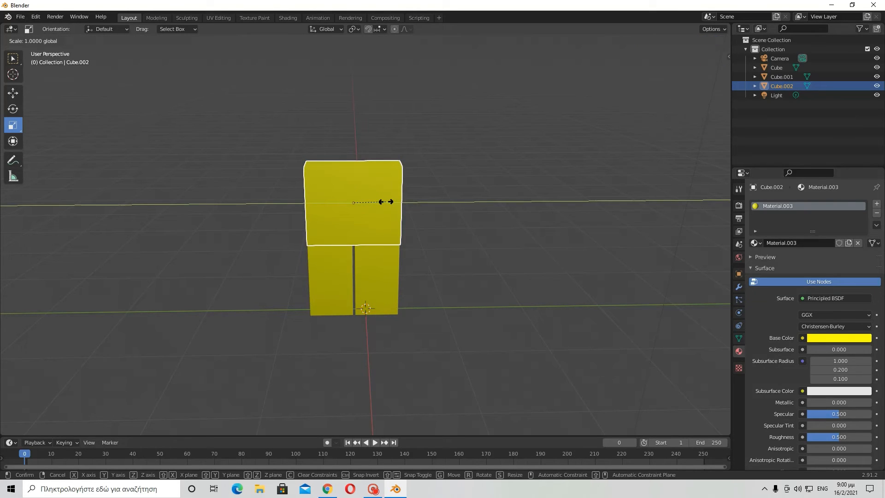
pyautogui.moveTo(386, 201); pyautogui.dragTo(386, 202)
pyautogui.click(452, 205)
pyautogui.moveTo(452, 205); pyautogui.dragTo(411, 206, button='middle')
# Move the upper block slightly along Y to line it up with the pair of blocks below.
pyautogui.click(12, 92)
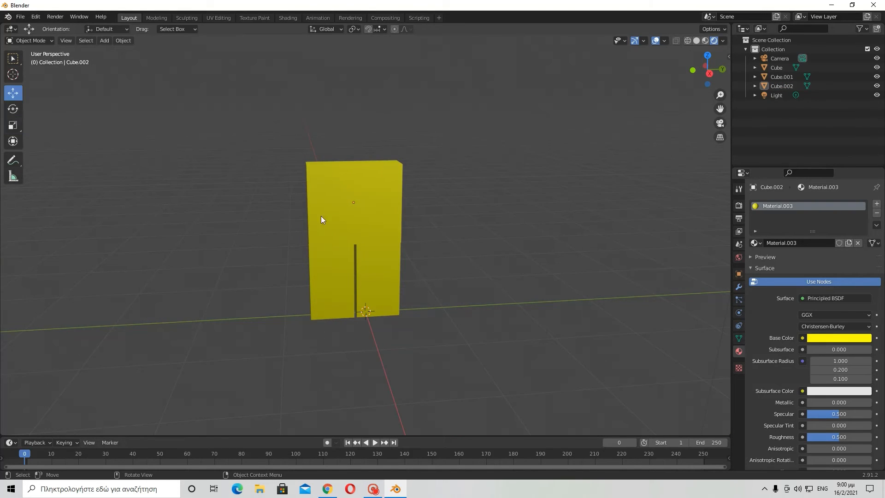
pyautogui.click(393, 216)
pyautogui.moveTo(391, 201); pyautogui.dragTo(390, 201)
pyautogui.click(124, 159)
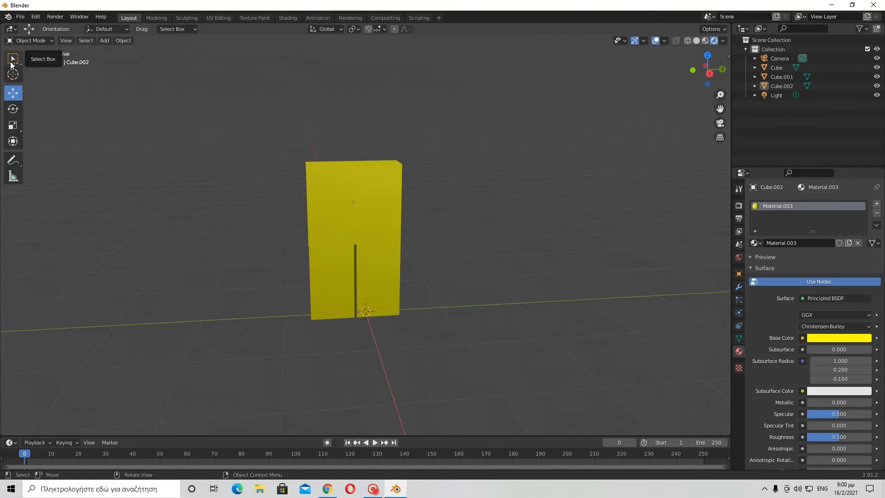
# Change the upper block's base color to light blue and compare it with the Roblox noob reference image in Chrome.
pyautogui.click(335, 203)
pyautogui.click(14, 59)
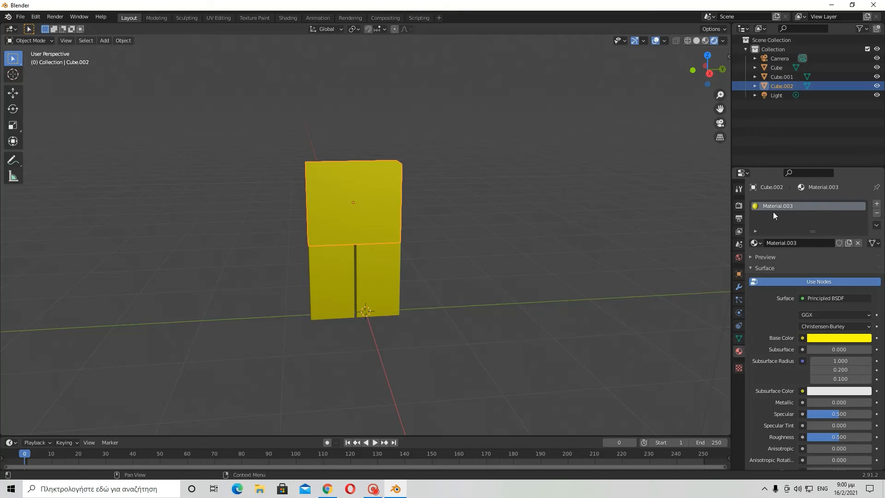
pyautogui.click(828, 339)
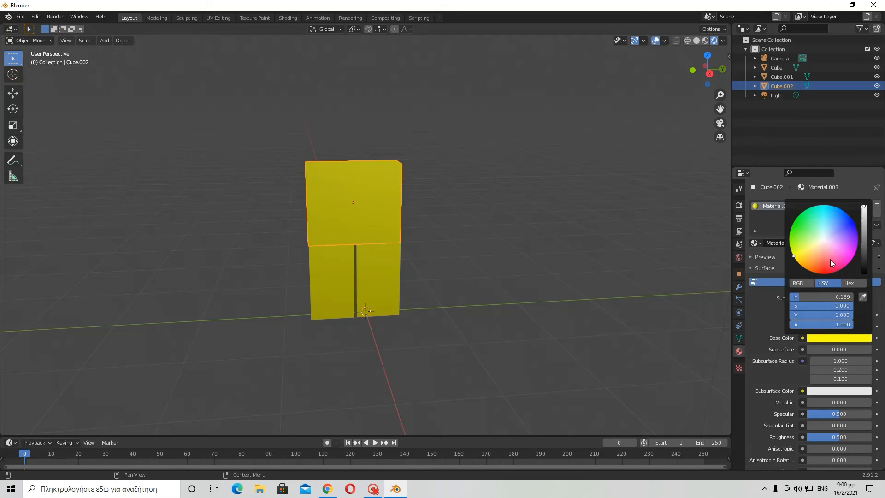
pyautogui.click(848, 214)
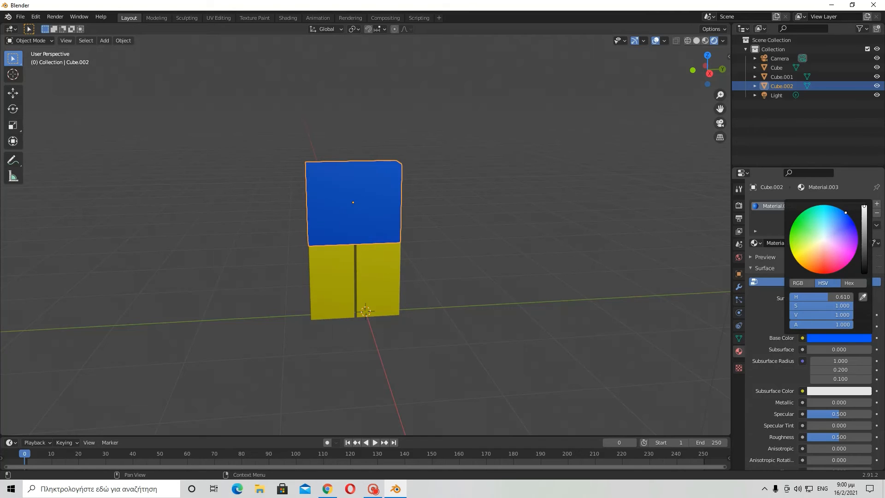
pyautogui.moveTo(845, 213); pyautogui.dragTo(838, 207)
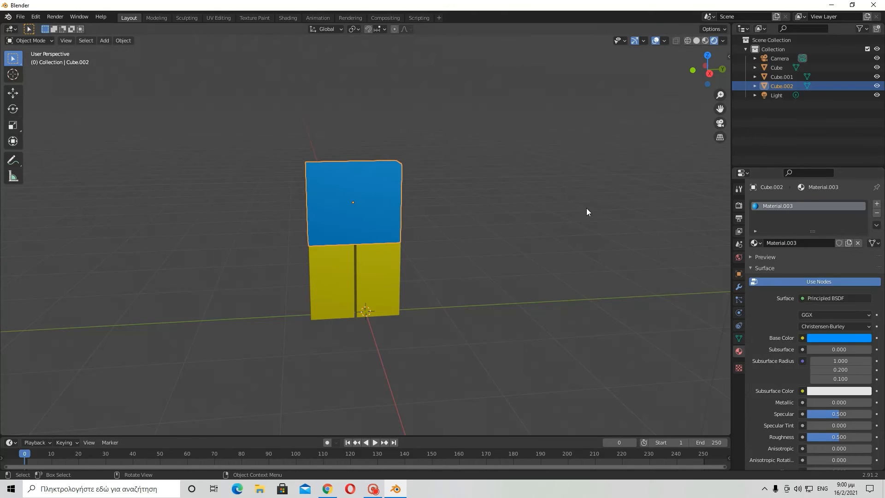
pyautogui.click(327, 488)
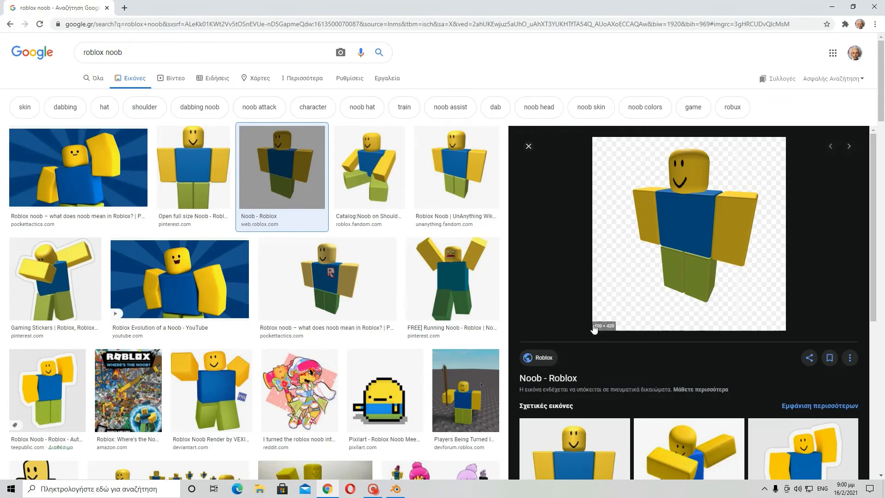
pyautogui.click(403, 488)
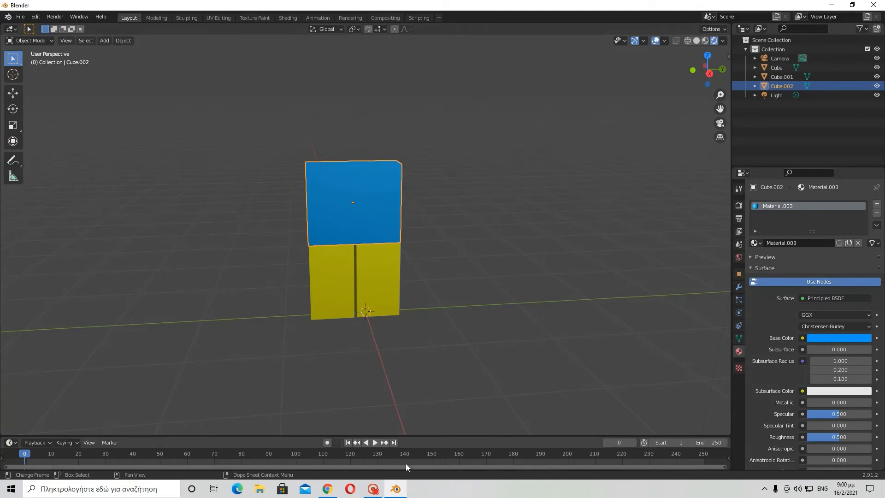
# Scale the blue torso block along Z to make it taller.
pyautogui.click(493, 211)
pyautogui.moveTo(493, 210); pyautogui.dragTo(446, 186, button='middle')
pyautogui.click(365, 177)
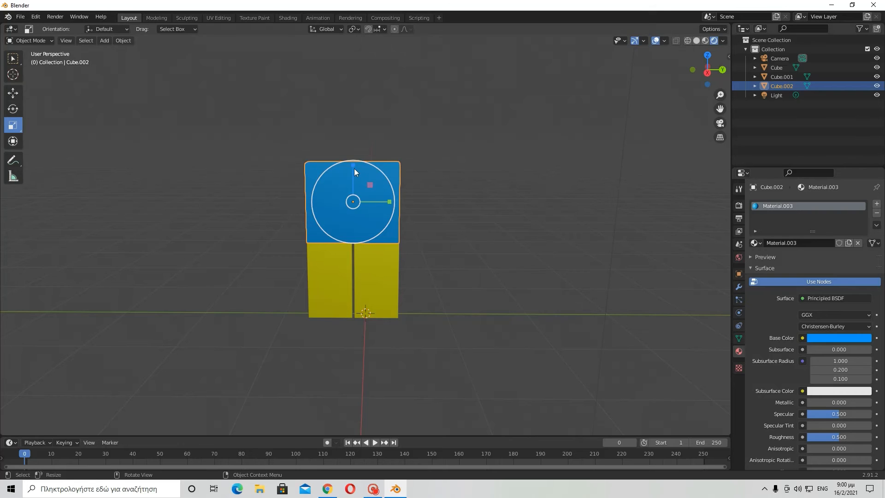
pyautogui.moveTo(354, 169); pyautogui.dragTo(352, 152)
pyautogui.moveTo(436, 175); pyautogui.dragTo(41, 174, button='middle')
# Raise the blue torso block along Z until its underside meets the tops of the yellow legs.
pyautogui.click(12, 92)
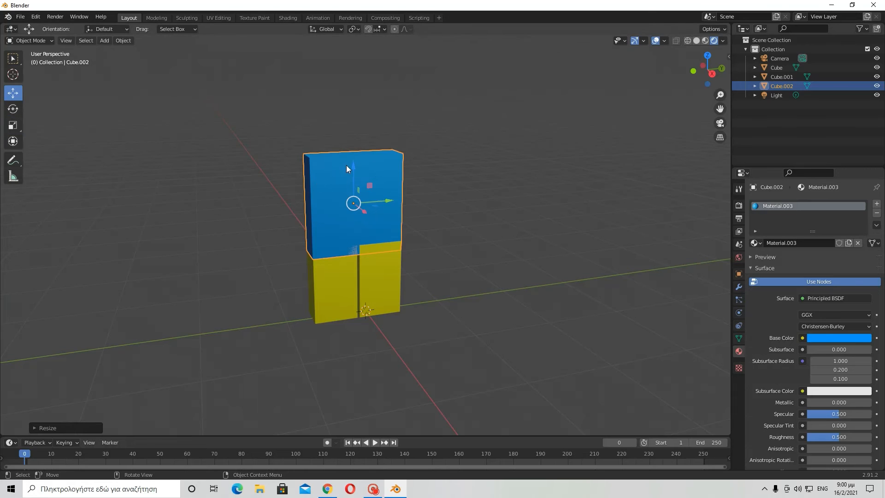
pyautogui.moveTo(352, 165); pyautogui.dragTo(344, 150)
pyautogui.click(423, 131)
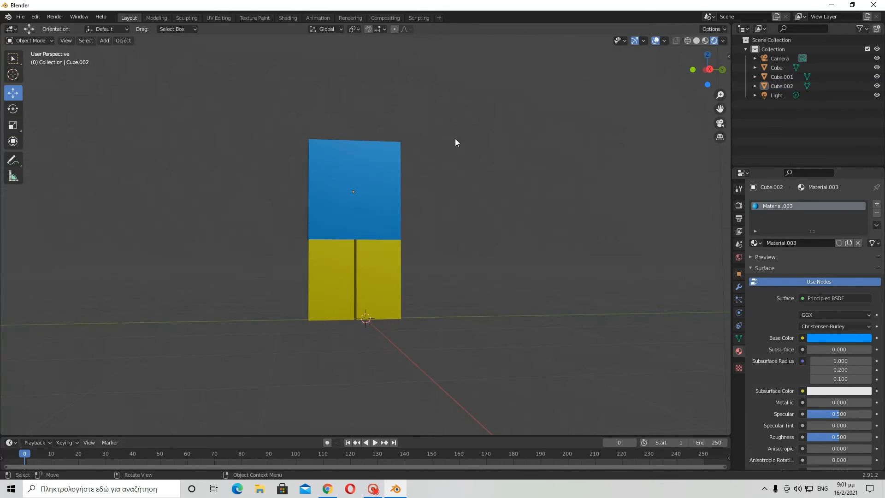
pyautogui.moveTo(455, 138); pyautogui.dragTo(44, 162, button='middle')
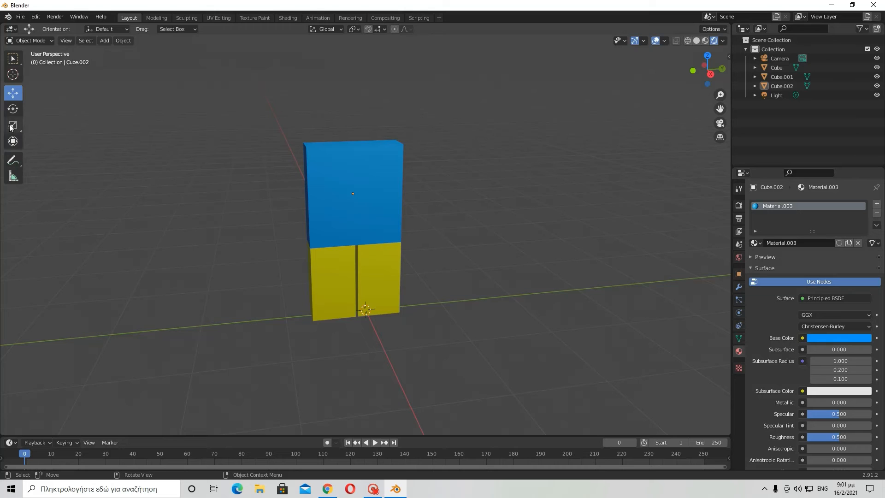
pyautogui.moveTo(190, 195); pyautogui.dragTo(175, 198, button='middle')
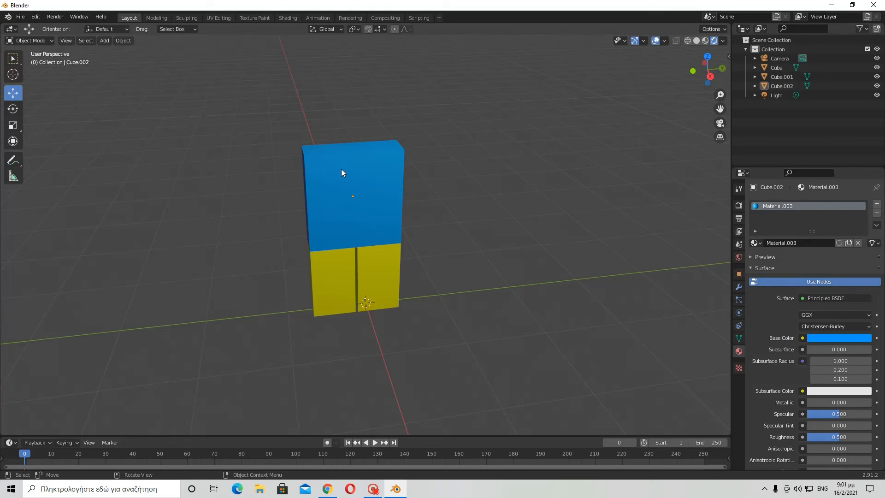
pyautogui.moveTo(341, 173); pyautogui.dragTo(346, 154, button='middle')
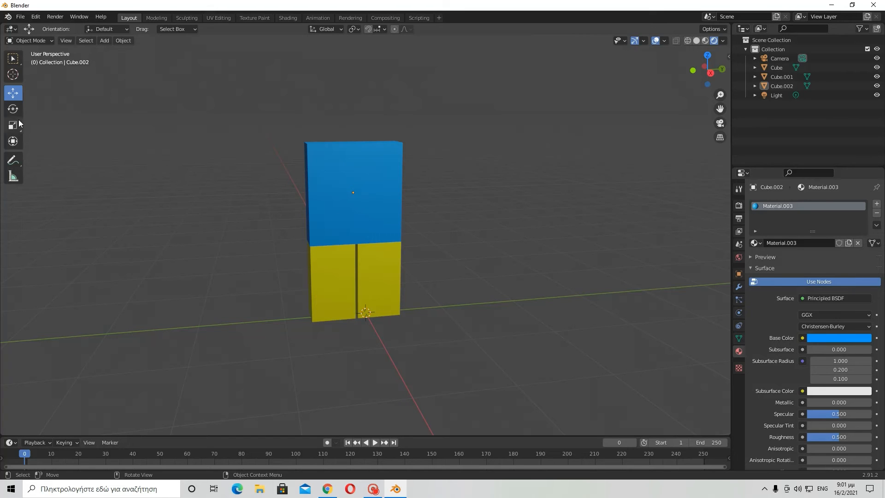
pyautogui.moveTo(107, 151); pyautogui.dragTo(69, 161, button='middle')
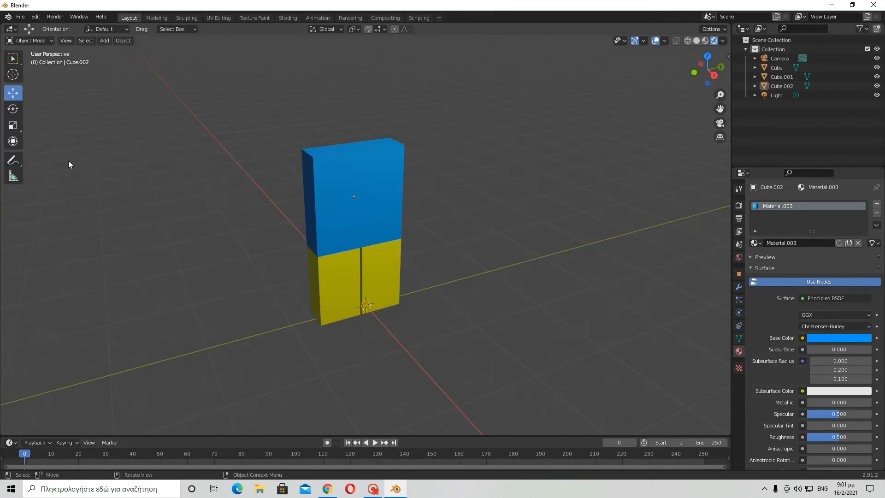
# Copy and paste the original yellow leg block, and move the duplicate along Y to the outer side of that leg.
pyautogui.click(335, 283)
pyautogui.rightClick(320, 308)
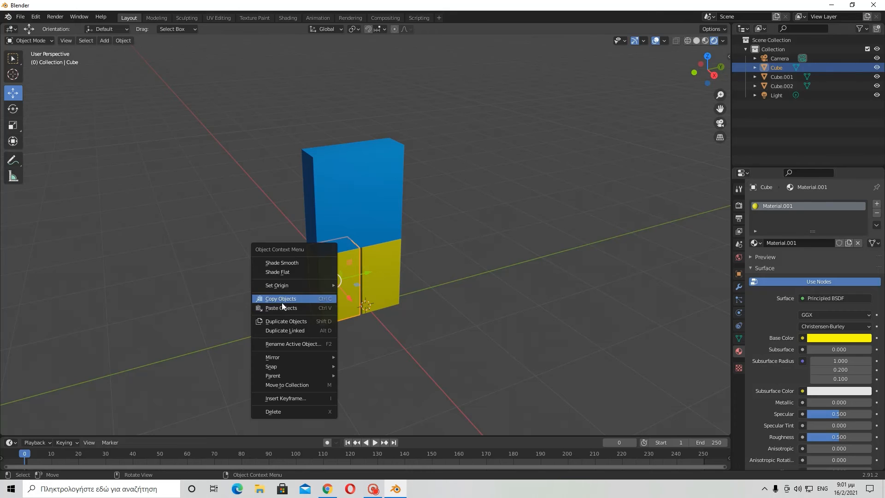
pyautogui.click(290, 302)
pyautogui.rightClick(295, 303)
pyautogui.click(320, 312)
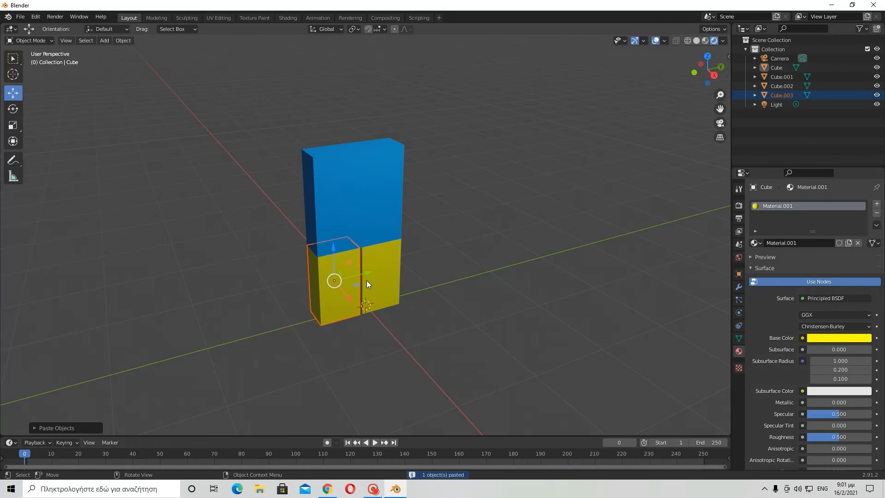
pyautogui.moveTo(367, 280); pyautogui.dragTo(298, 272)
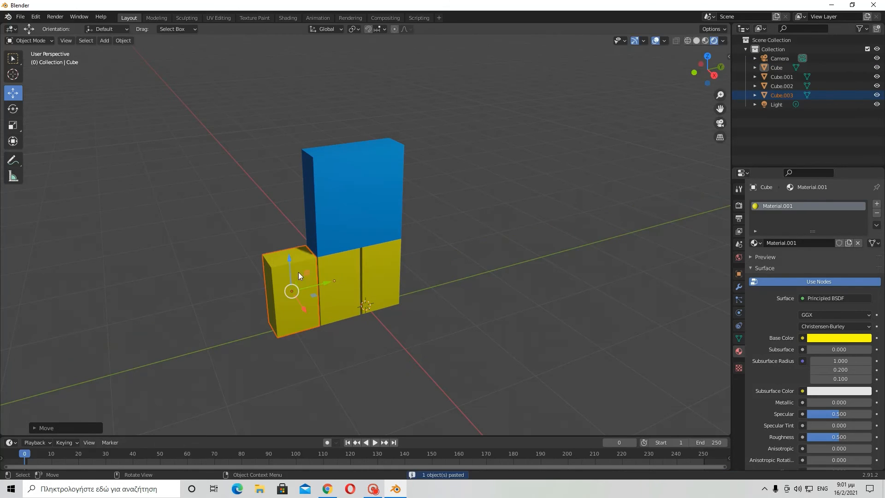
# Raise the duplicated yellow block about 1.1 m along Z to place it as an arm beside the blue torso.
pyautogui.press('g')
pyautogui.press('z')
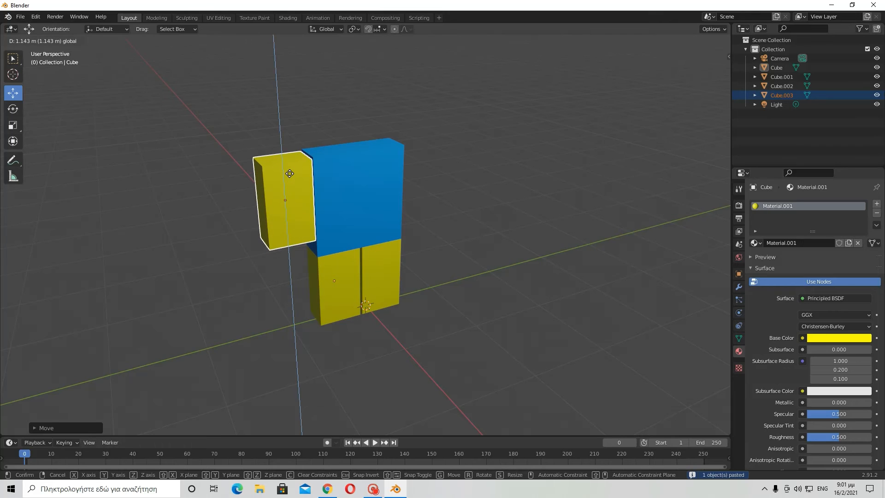
pyautogui.click(306, 180)
pyautogui.moveTo(311, 181); pyautogui.dragTo(304, 200, button='middle')
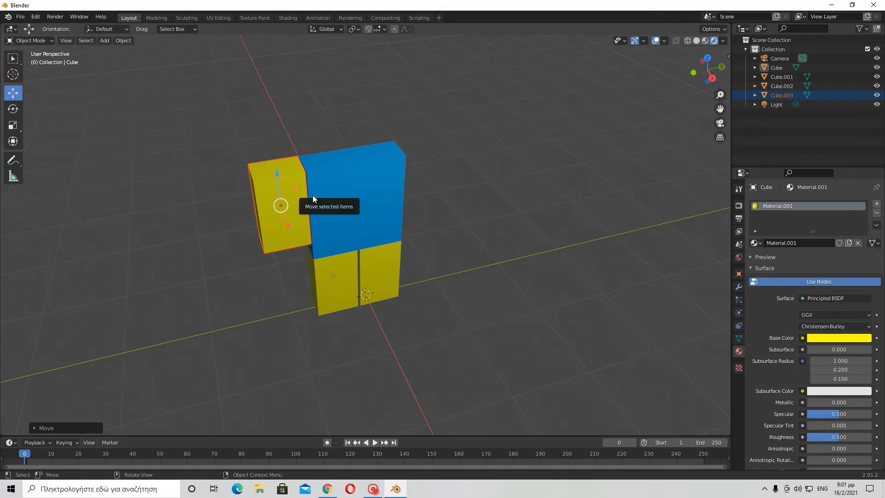
# Copy and paste the yellow arm block, and move the duplicate along Y to the opposite side of the blue torso.
pyautogui.moveTo(313, 196); pyautogui.dragTo(277, 173)
pyautogui.click(503, 223)
pyautogui.moveTo(503, 223); pyautogui.dragTo(475, 203, button='middle')
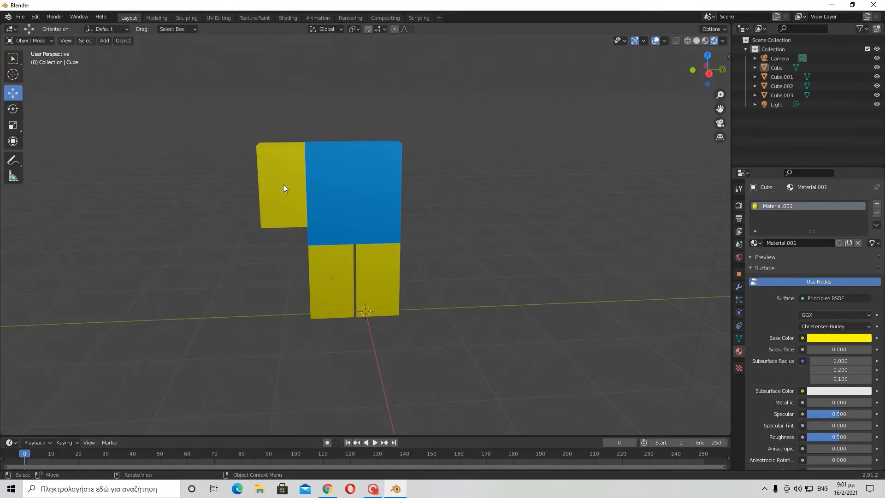
pyautogui.rightClick(284, 188)
pyautogui.click(291, 189)
pyautogui.rightClick(285, 204)
pyautogui.press('Escape')
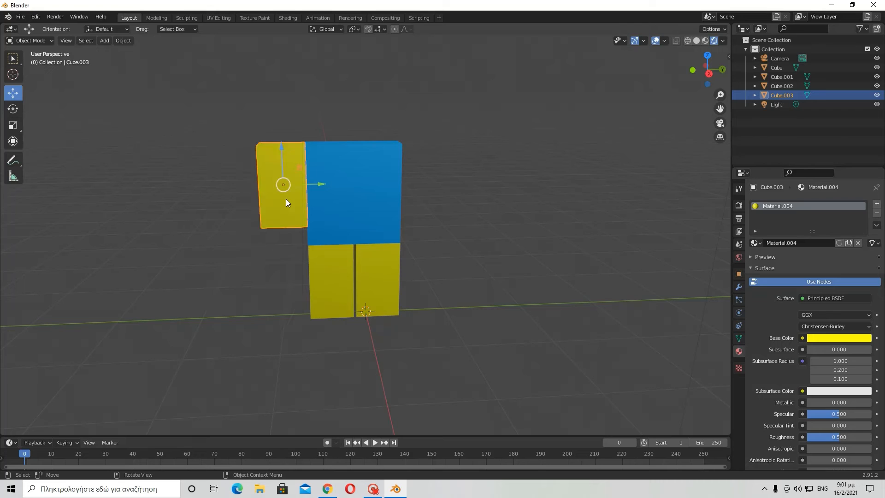
pyautogui.rightClick(285, 203)
pyautogui.click(280, 206)
pyautogui.press('g')
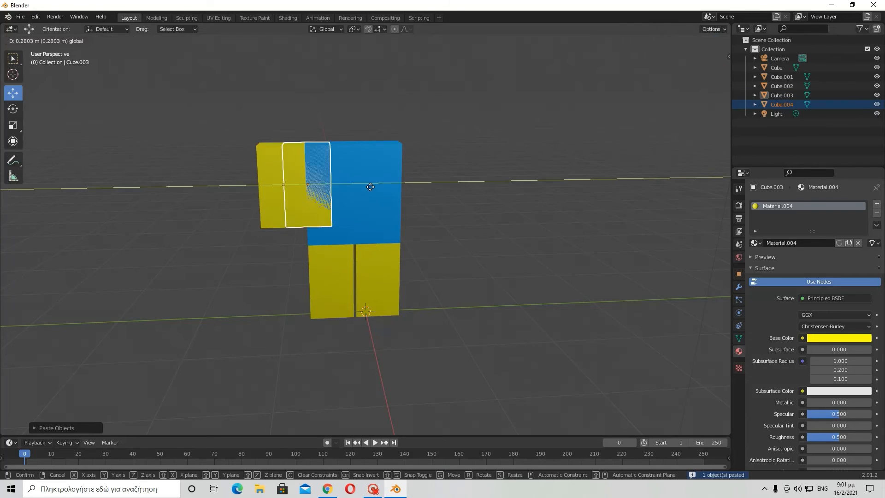
pyautogui.click(460, 197)
pyautogui.moveTo(477, 234)
pyautogui.mouseDown(button='middle')
pyautogui.moveTo(427, 283)
pyautogui.moveTo(281, 236)
pyautogui.moveTo(484, 236)
pyautogui.mouseUp(button='middle')
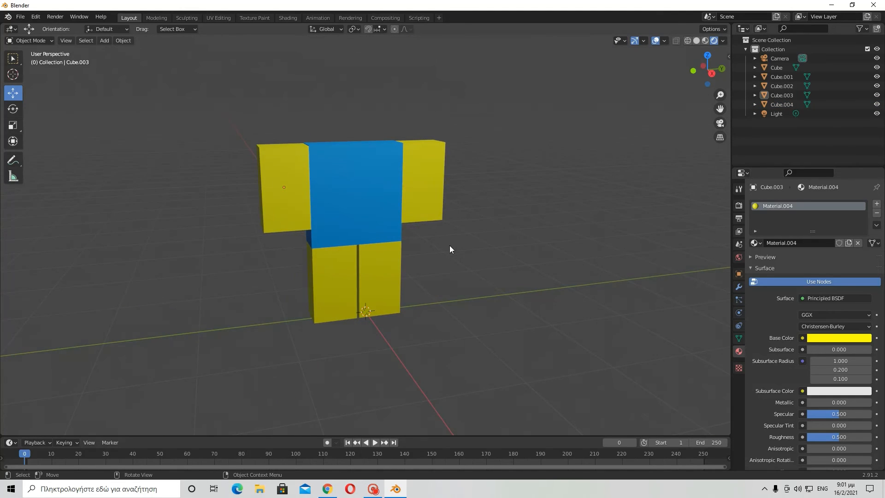
# Copy and paste the original yellow leg block to create another block for the head.
pyautogui.scroll(-3, 450, 249)
pyautogui.click(336, 271)
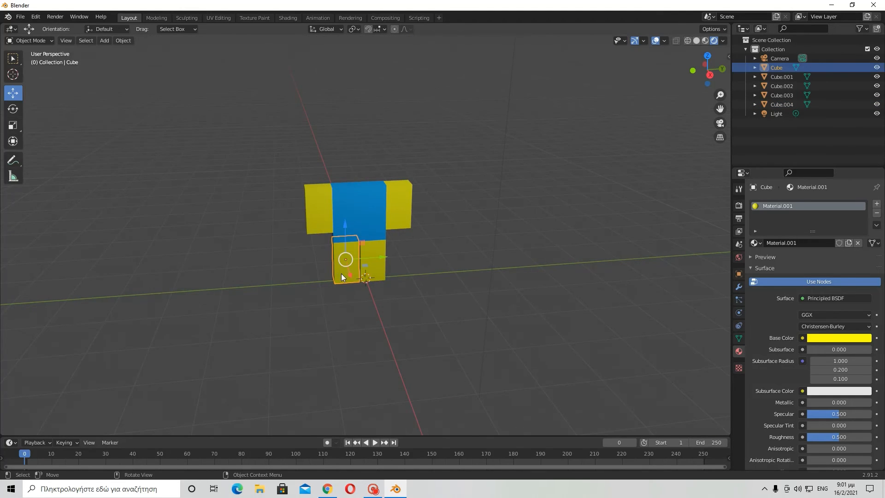
pyautogui.rightClick(317, 259)
pyautogui.click(317, 260)
pyautogui.moveTo(344, 231); pyautogui.dragTo(344, 210)
pyautogui.click(35, 17)
pyautogui.click(45, 28)
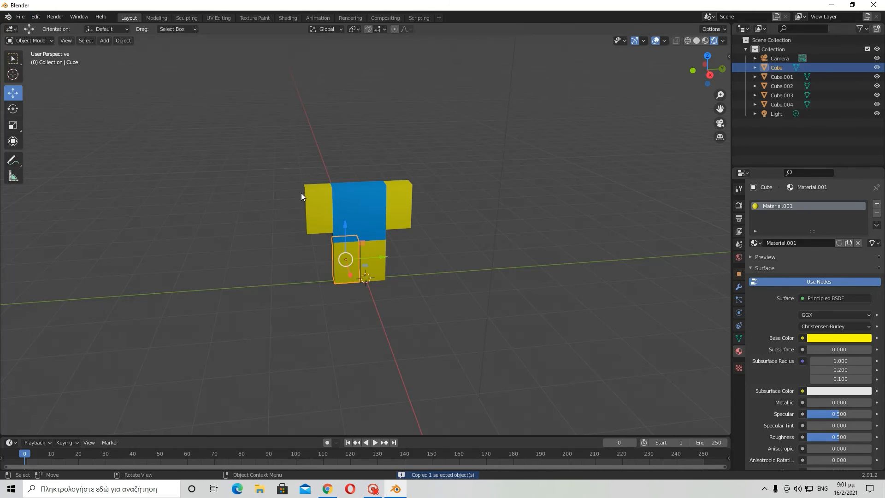
pyautogui.rightClick(339, 267)
pyautogui.click(336, 267)
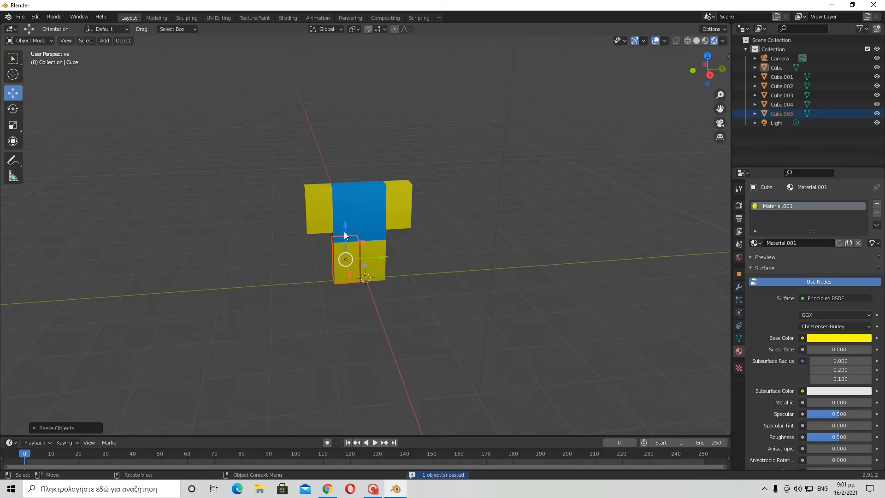
# Raise the pasted yellow block along Z onto the top of the blue torso and centre it there along Y.
pyautogui.moveTo(343, 231); pyautogui.dragTo(397, 102)
pyautogui.scroll(3, 372, 151)
pyautogui.moveTo(417, 100)
pyautogui.mouseDown(button='middle')
pyautogui.moveTo(401, 117)
pyautogui.moveTo(488, 110)
pyautogui.moveTo(577, 126)
pyautogui.moveTo(437, 91)
pyautogui.moveTo(419, 101)
pyautogui.mouseUp(button='middle')
pyautogui.click(480, 114)
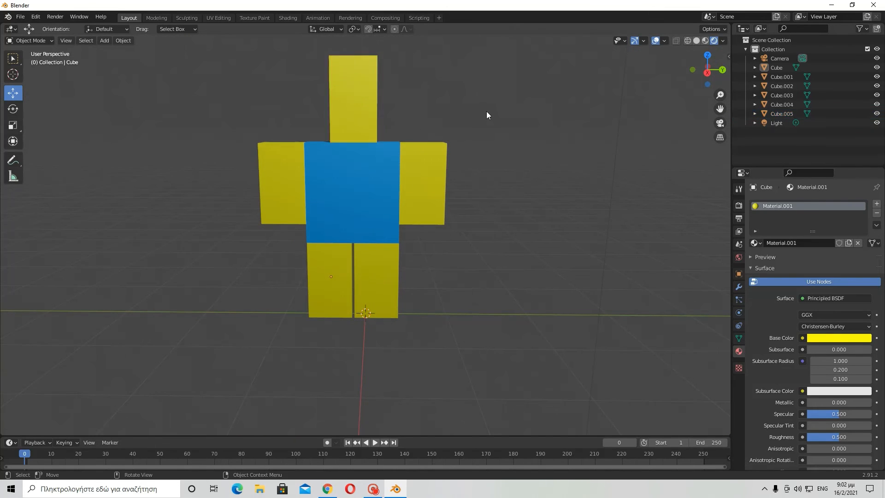
pyautogui.moveTo(486, 112); pyautogui.dragTo(423, 387, button='middle')
# Switch to the browser, examine the head shape in the Roblox noob reference image, and return to Blender.
pyautogui.click(328, 489)
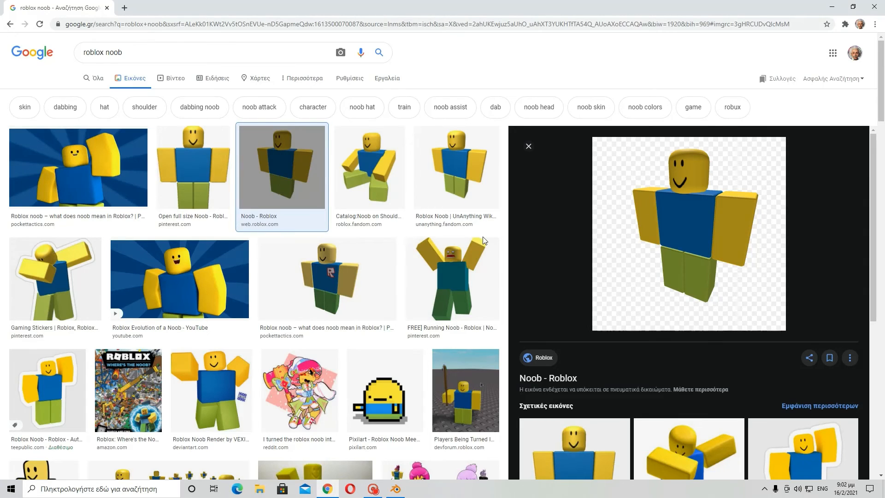
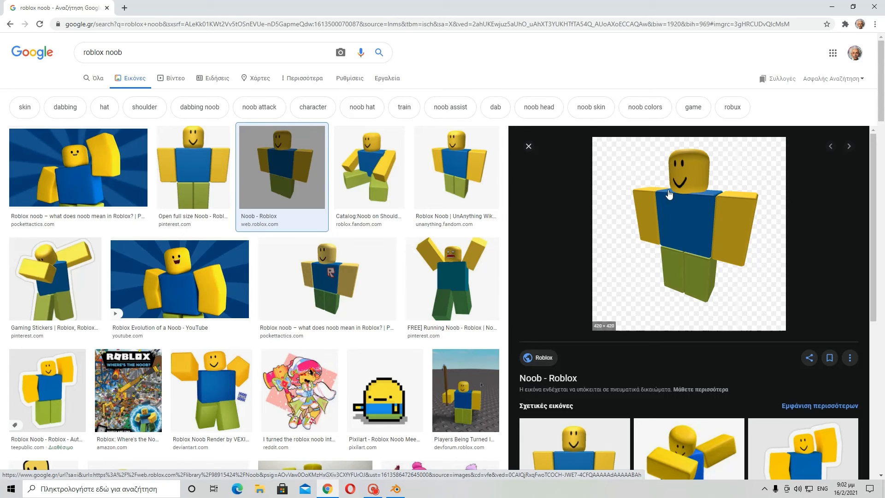
pyautogui.scroll(-1, 427, 249)
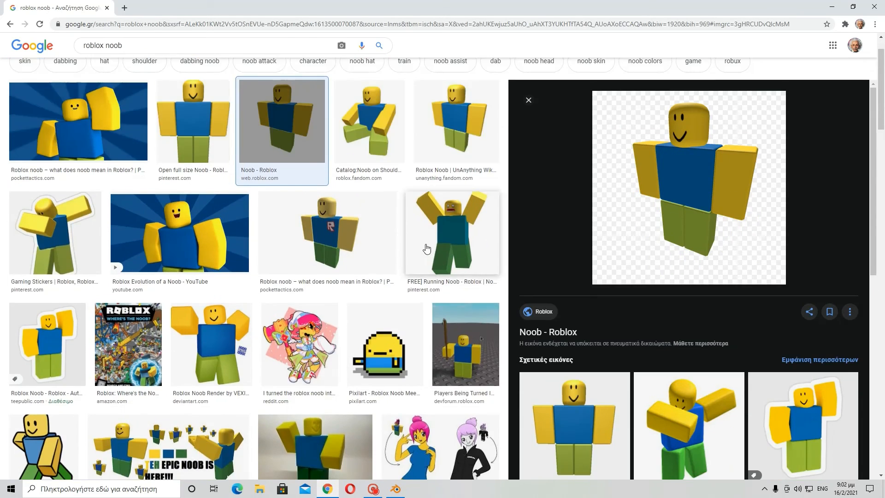
pyautogui.scroll(1, 427, 249)
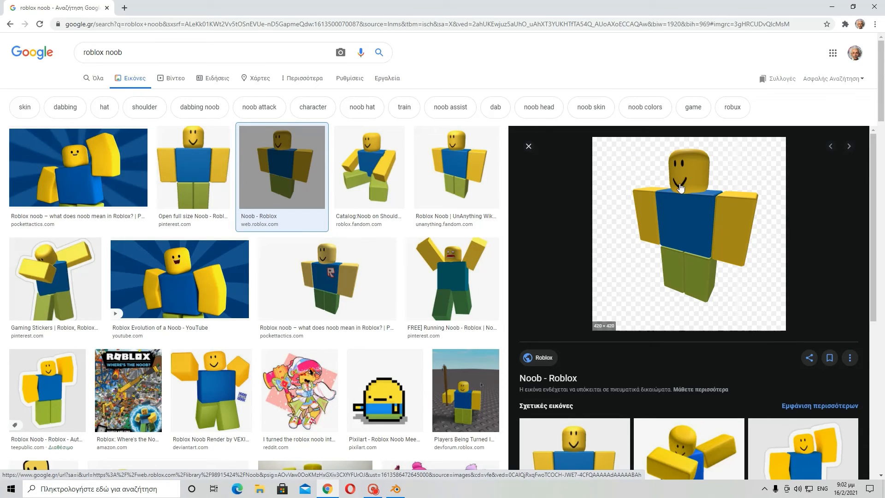
pyautogui.click(396, 489)
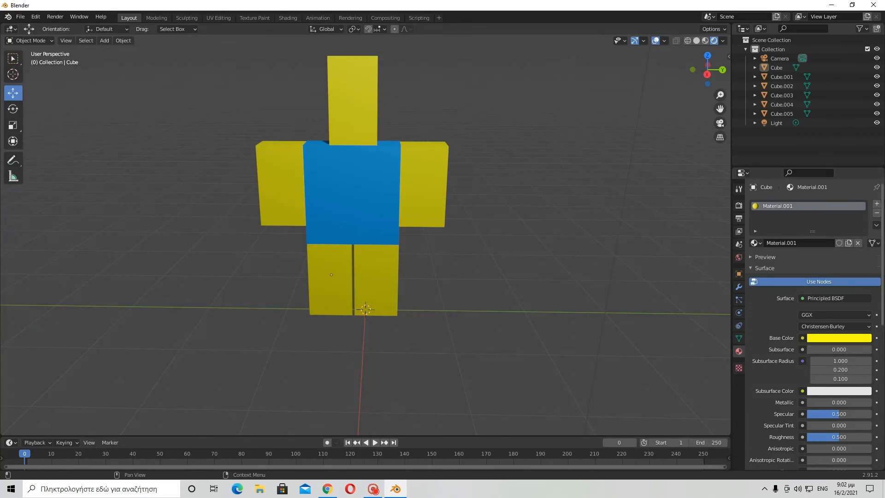
# Shorten the head block along Z to a nearly cubic shape and lower it onto the blue torso.
pyautogui.click(13, 125)
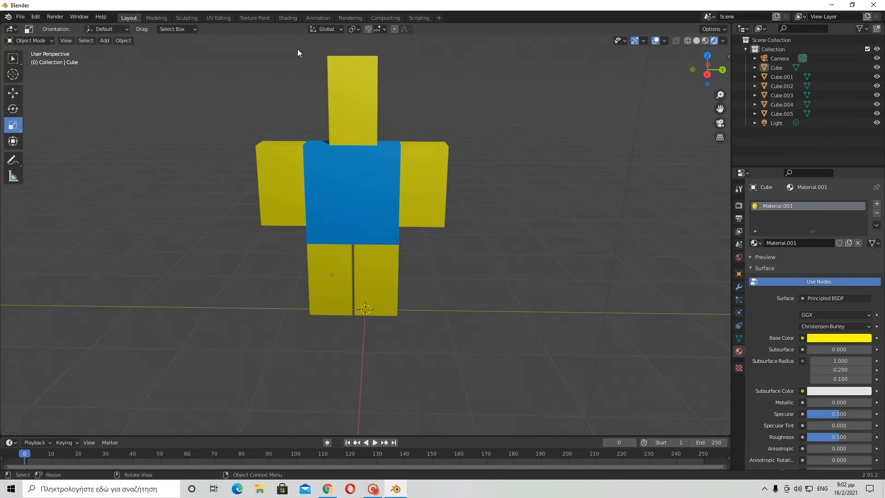
pyautogui.click(342, 79)
pyautogui.moveTo(355, 61); pyautogui.dragTo(353, 81)
pyautogui.hotkey('shift', 'space')
pyautogui.press('g')
pyautogui.click(228, 73)
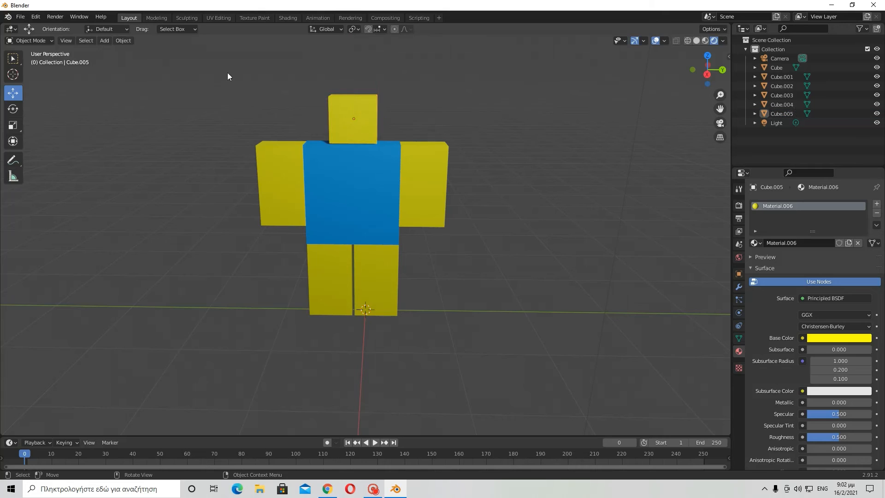
pyautogui.click(12, 125)
pyautogui.click(346, 118)
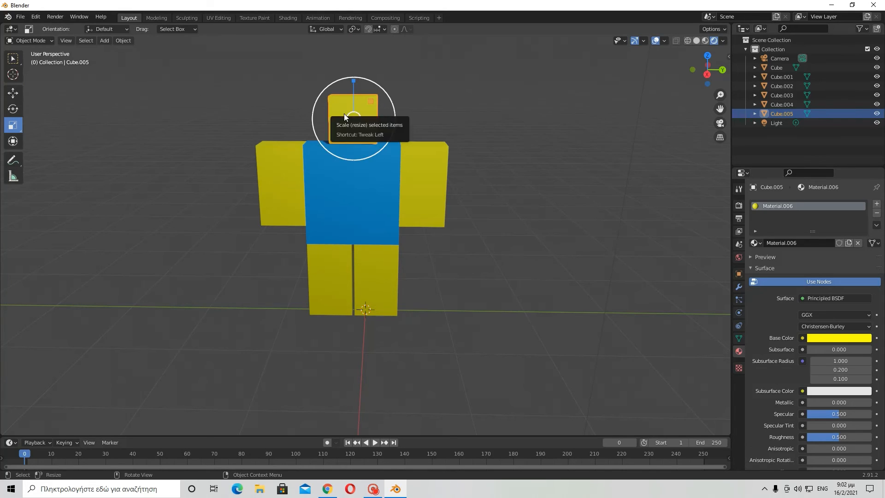
pyautogui.moveTo(353, 119); pyautogui.dragTo(353, 120)
pyautogui.click(354, 117)
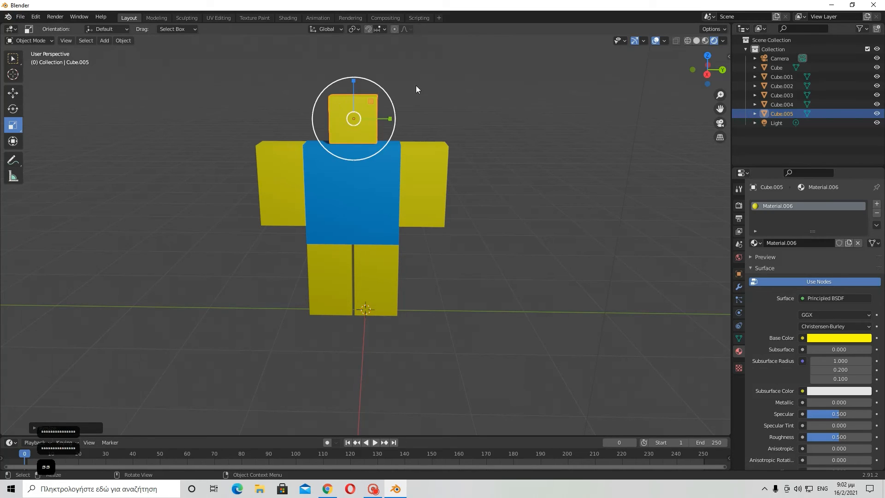
pyautogui.moveTo(395, 97)
pyautogui.mouseDown(button='middle')
pyautogui.moveTo(497, 102)
pyautogui.moveTo(393, 94)
pyautogui.moveTo(396, 110)
pyautogui.mouseUp(button='middle')
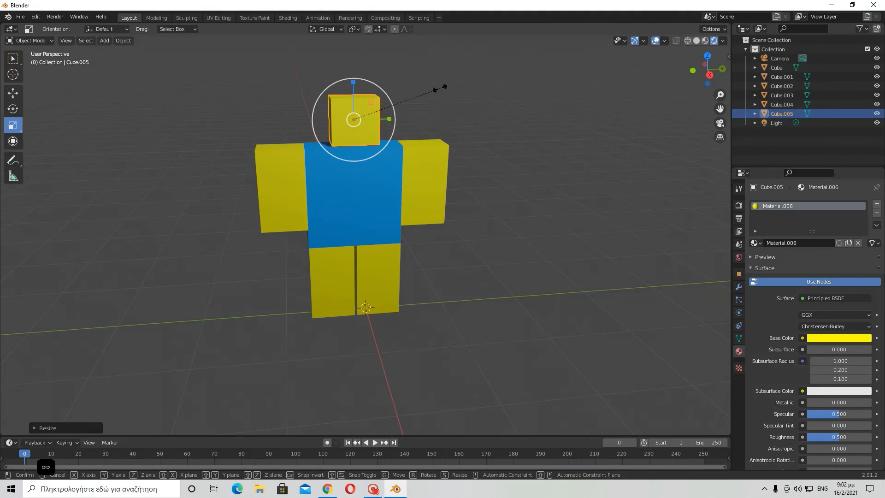
pyautogui.press('s')
pyautogui.press('s')
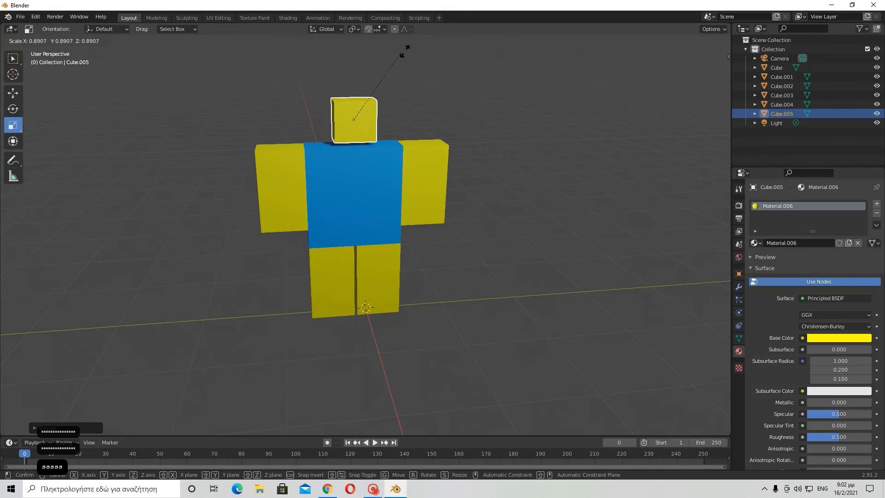
pyautogui.press('s')
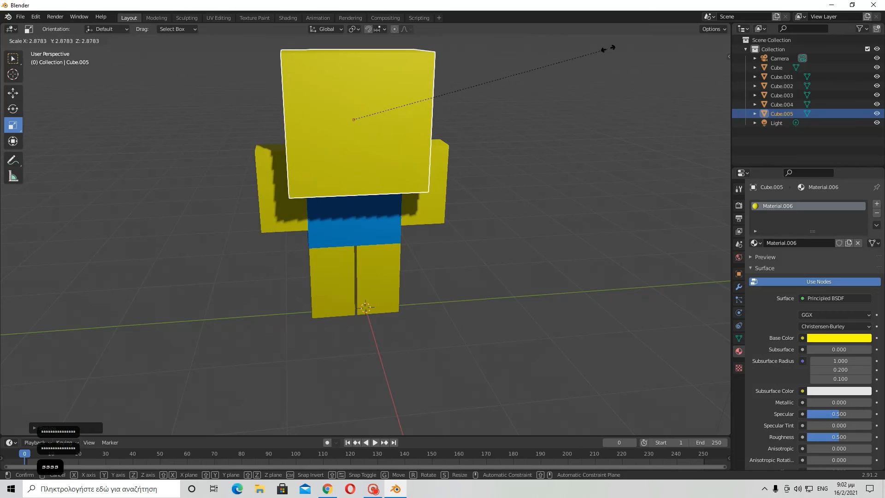
pyautogui.rightClick(667, 49)
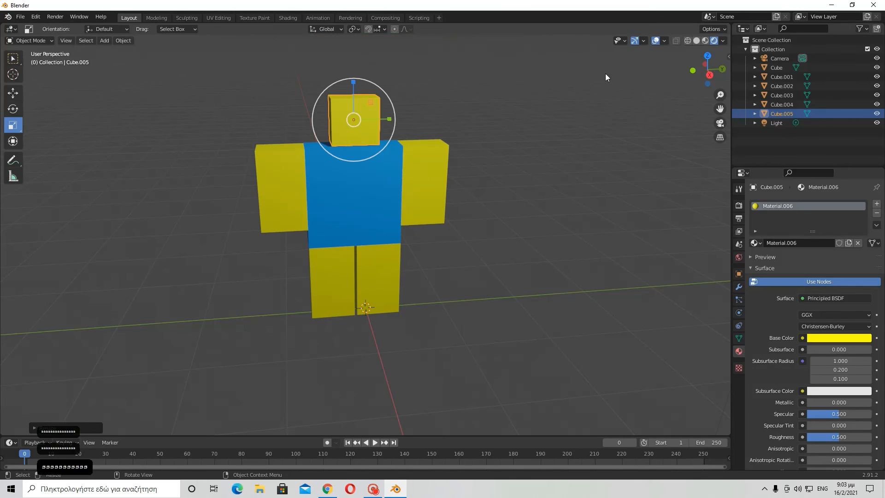
# Scale the head block up uniformly to make it wider and taller on the torso.
pyautogui.click(538, 105)
pyautogui.moveTo(528, 104); pyautogui.dragTo(489, 116, button='middle')
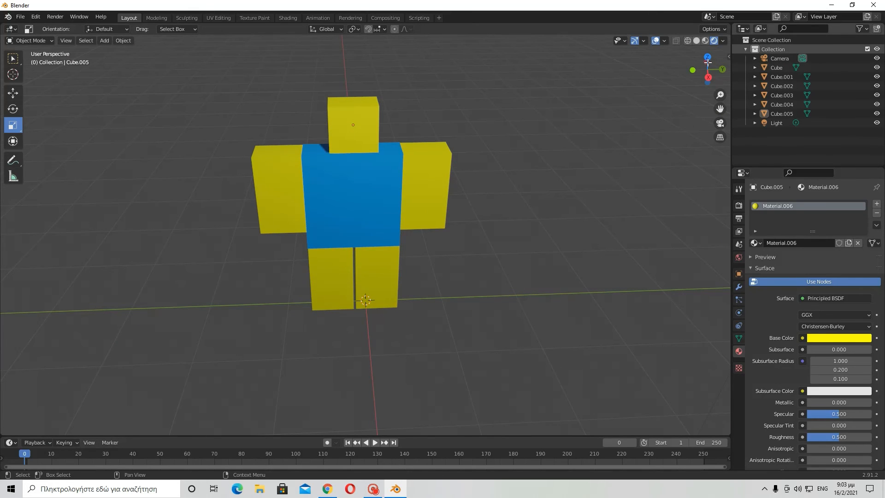
pyautogui.moveTo(455, 125); pyautogui.dragTo(394, 143, button='middle')
pyautogui.click(354, 107)
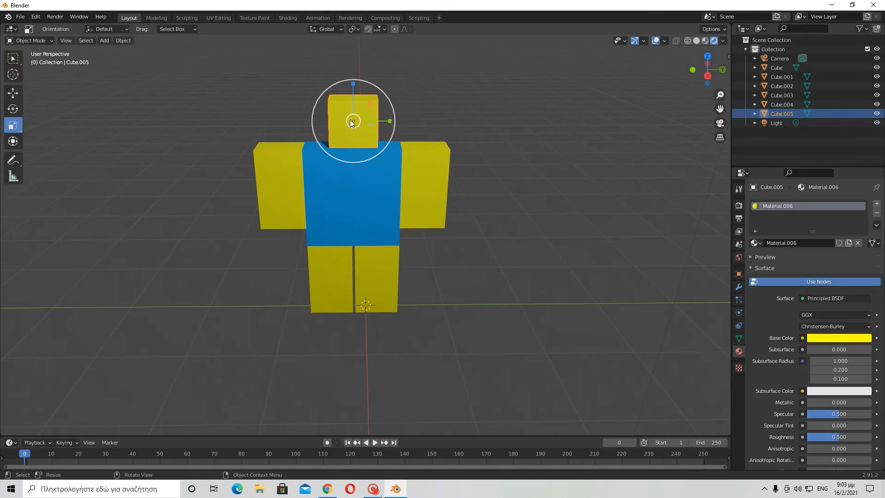
pyautogui.press('s')
pyautogui.press('s')
pyautogui.press('s')
pyautogui.press('s')
pyautogui.press('s')
pyautogui.press('s')
pyautogui.press('s')
pyautogui.press('s')
pyautogui.press('s')
pyautogui.press('s')
pyautogui.press('s')
pyautogui.press('s')
pyautogui.press('s')
pyautogui.click(341, 123)
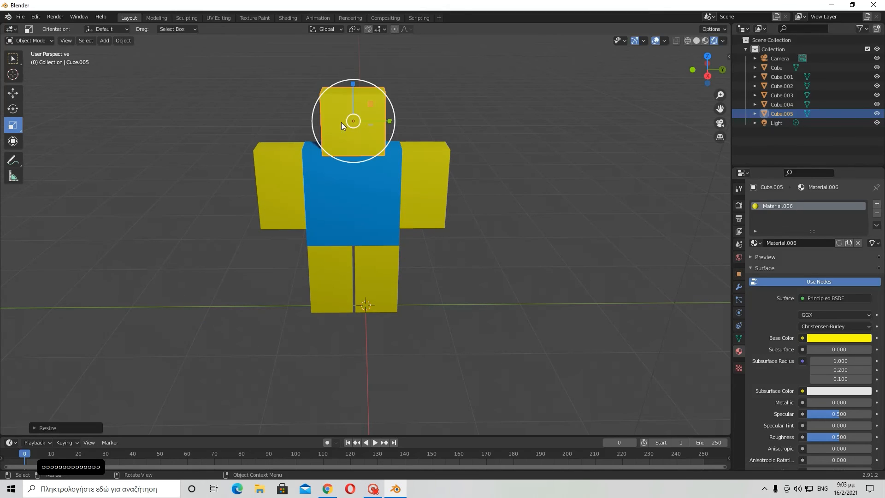
# Raise the enlarged head block along Z until its underside meets the top of the blue torso.
pyautogui.click(15, 94)
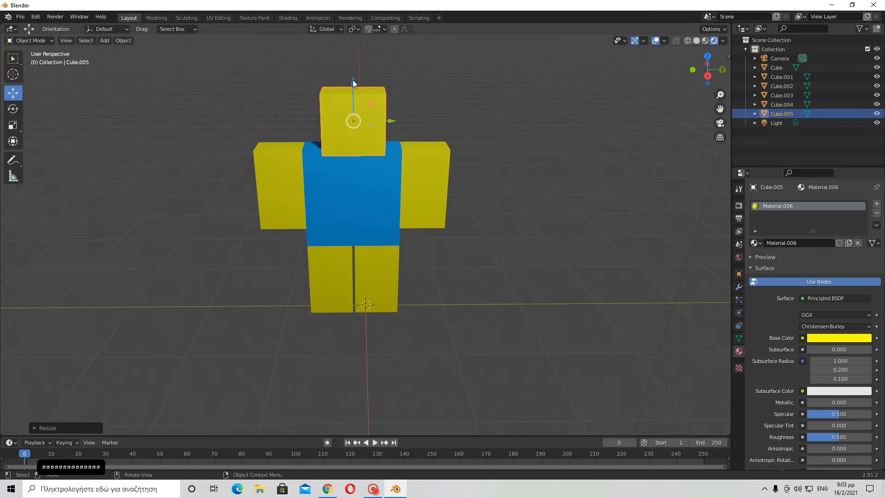
pyautogui.moveTo(353, 80); pyautogui.dragTo(354, 72)
pyautogui.moveTo(444, 74); pyautogui.dragTo(446, 57, button='middle')
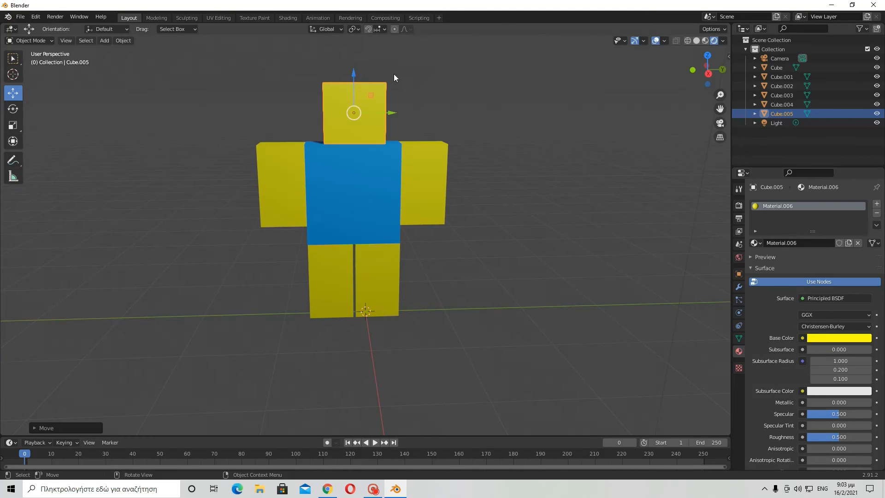
pyautogui.click(479, 90)
pyautogui.moveTo(479, 89); pyautogui.dragTo(401, 106, button='middle')
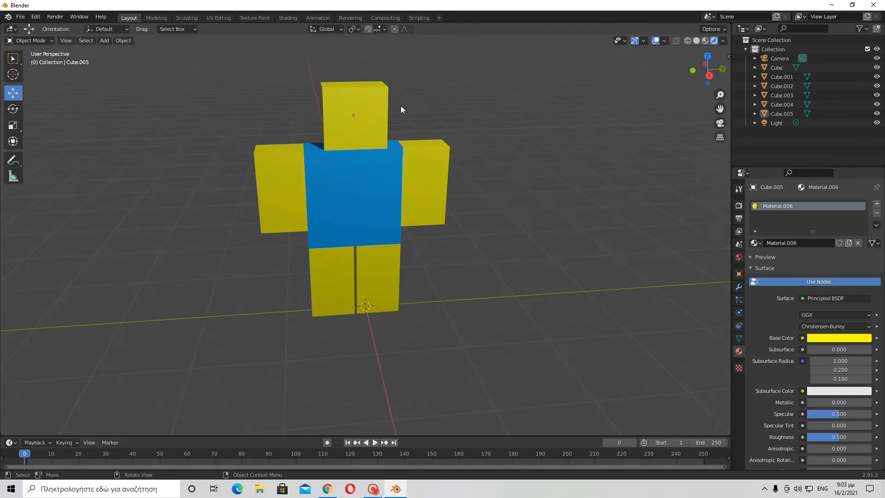
# Scale the head block down slightly and adjust its height along Z so it rests on the torso.
pyautogui.click(324, 104)
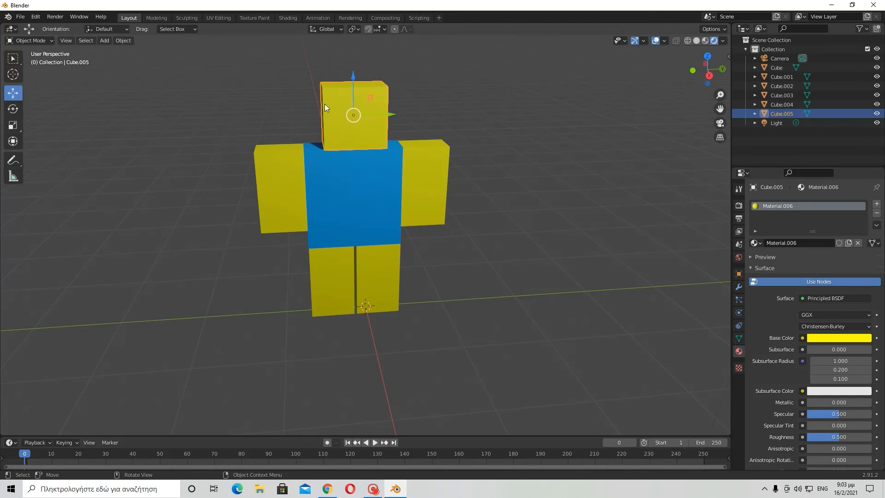
pyautogui.press('s')
pyautogui.click(377, 83)
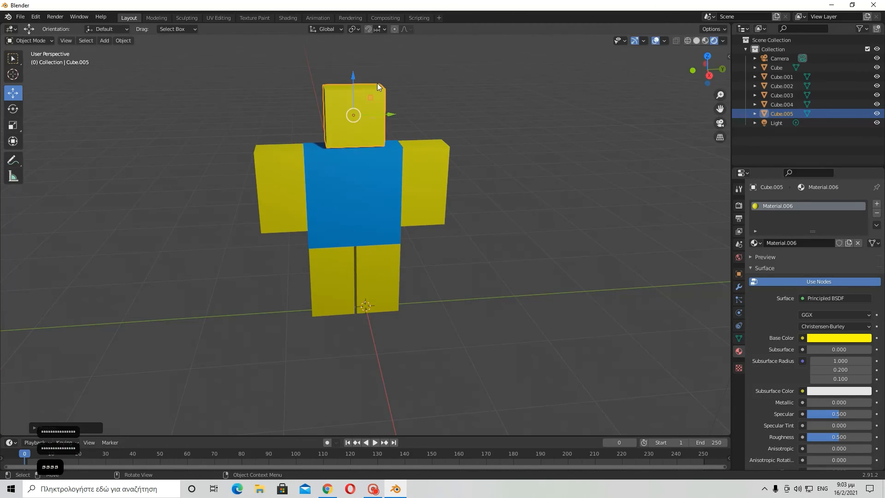
pyautogui.moveTo(377, 84); pyautogui.dragTo(443, 69, button='middle')
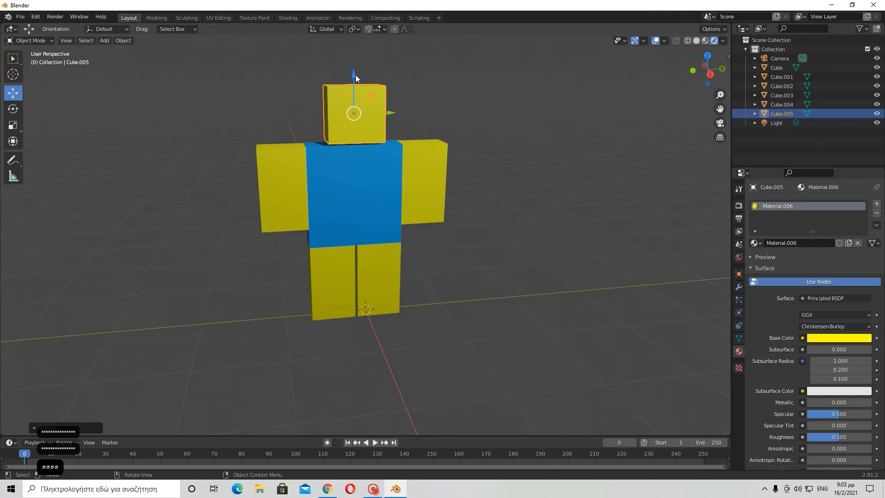
pyautogui.moveTo(355, 76); pyautogui.dragTo(378, 73)
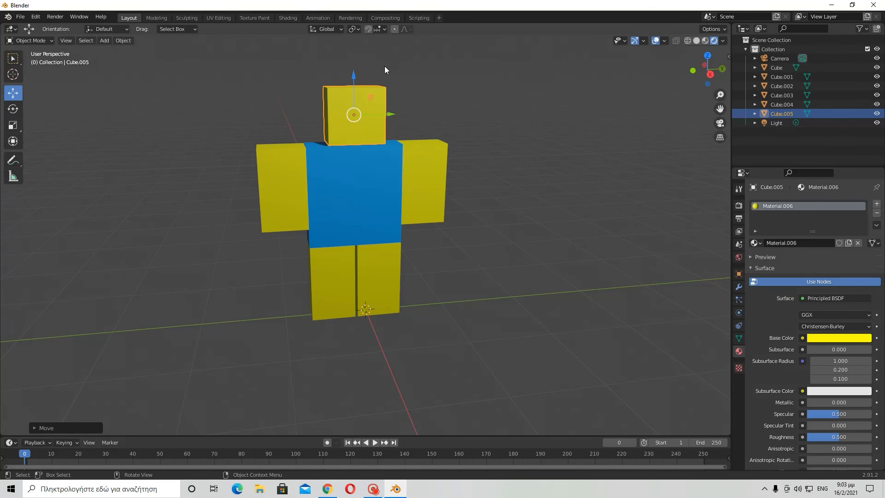
# Rotate the head block freely as a trial, and undo the rotation.
pyautogui.press('r')
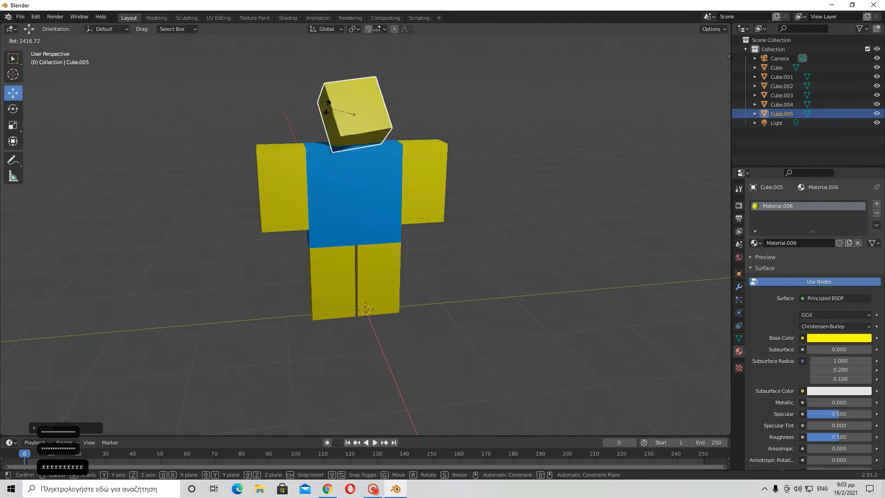
pyautogui.click(447, 95)
pyautogui.click(36, 16)
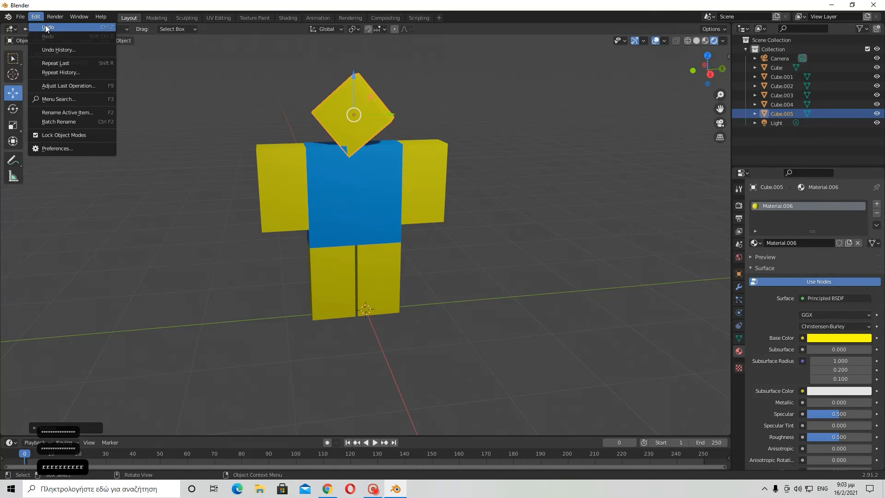
pyautogui.click(46, 29)
pyautogui.press('z')
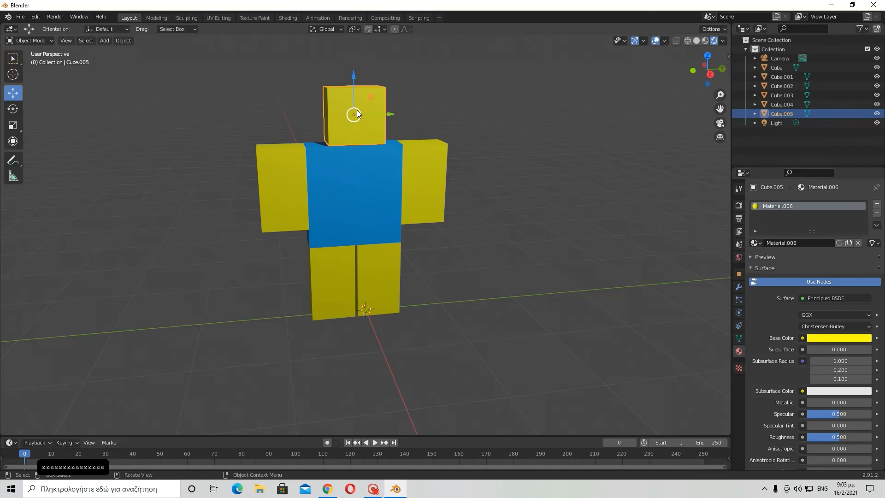
# Move the head block freely around the scene, place it in front of the torso, and undo the move.
pyautogui.press('g')
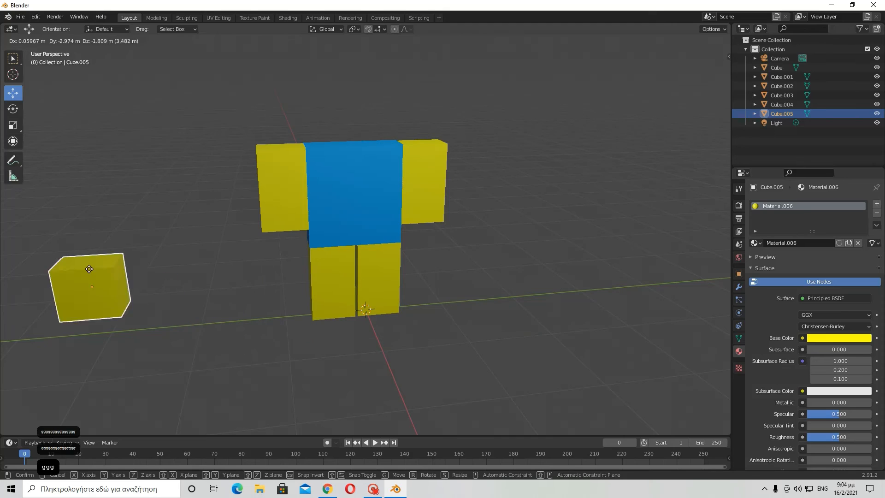
pyautogui.press('g')
pyautogui.press('g')
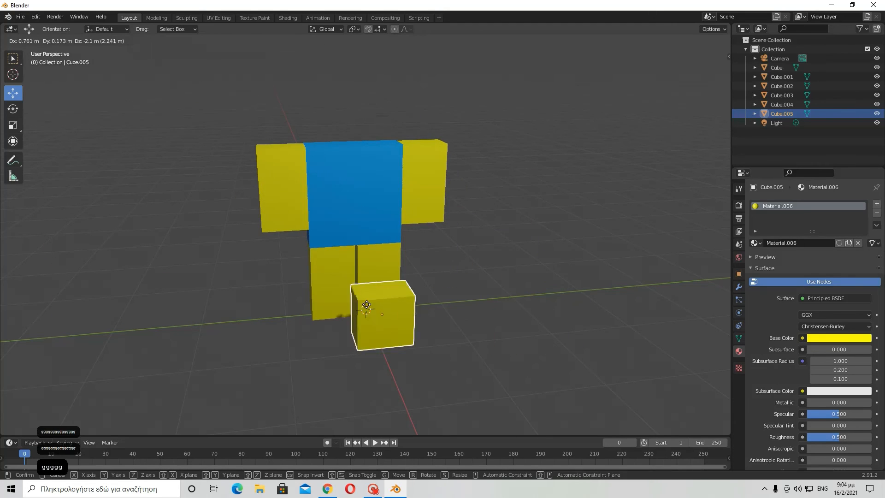
pyautogui.press('g')
pyautogui.press('g')
pyautogui.click(356, 189)
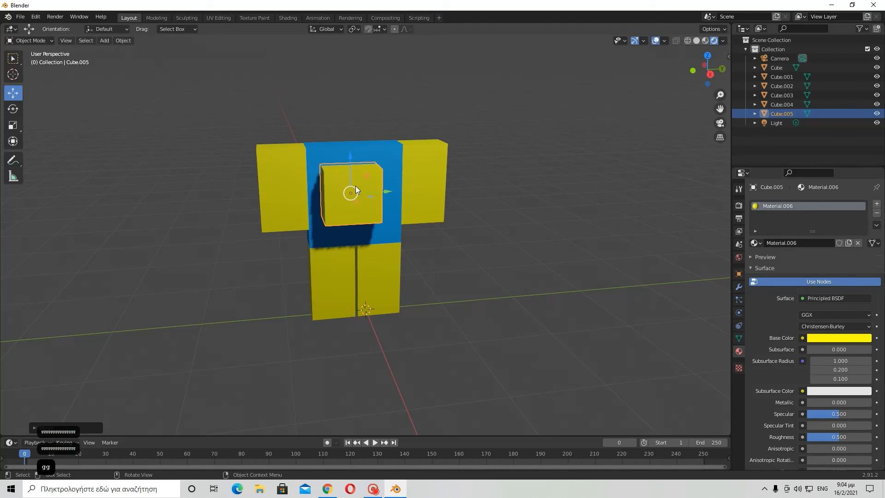
pyautogui.click(35, 16)
pyautogui.click(44, 31)
# Clear the selection, hide the head block, and make it visible again in the scene.
pyautogui.moveTo(211, 110); pyautogui.dragTo(383, 125, button='middle')
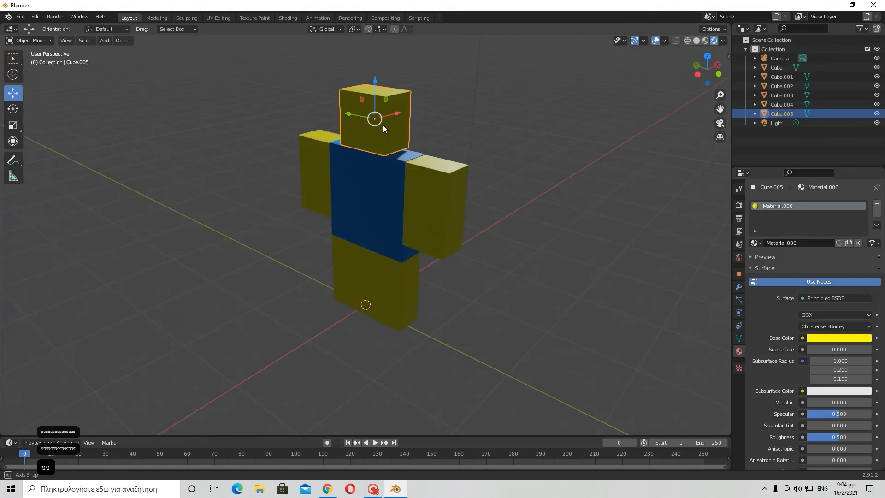
pyautogui.hotkey('alt', 'a')
pyautogui.moveTo(305, 193); pyautogui.dragTo(228, 198, button='middle')
pyautogui.moveTo(191, 232); pyautogui.dragTo(370, 179, button='middle')
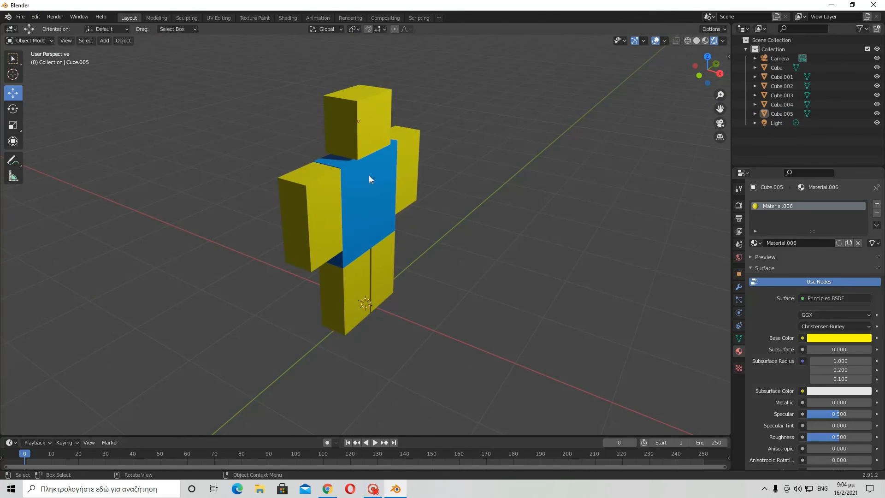
pyautogui.click(369, 113)
pyautogui.press('h')
pyautogui.press('h')
pyautogui.press('h')
pyautogui.press('h')
pyautogui.press('h')
pyautogui.press('h')
pyautogui.press('h')
pyautogui.press('h')
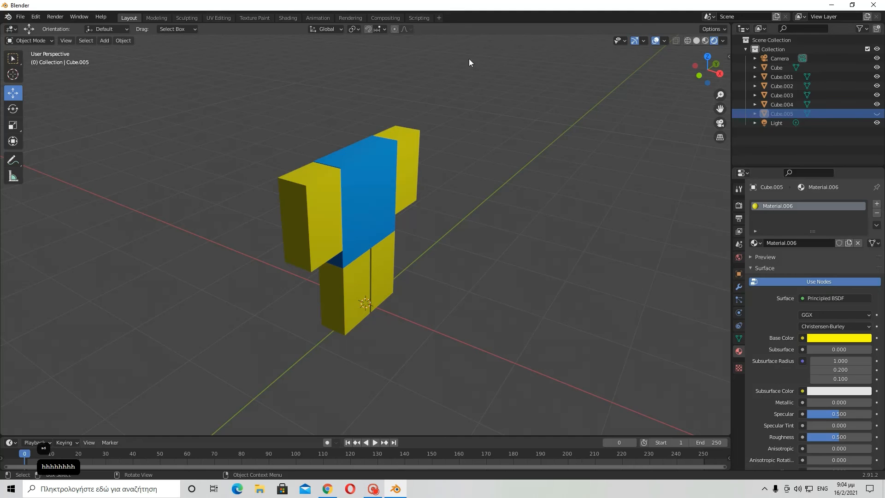
pyautogui.scroll(-4, 504, 143)
pyautogui.press('h')
pyautogui.scroll(4, 388, 147)
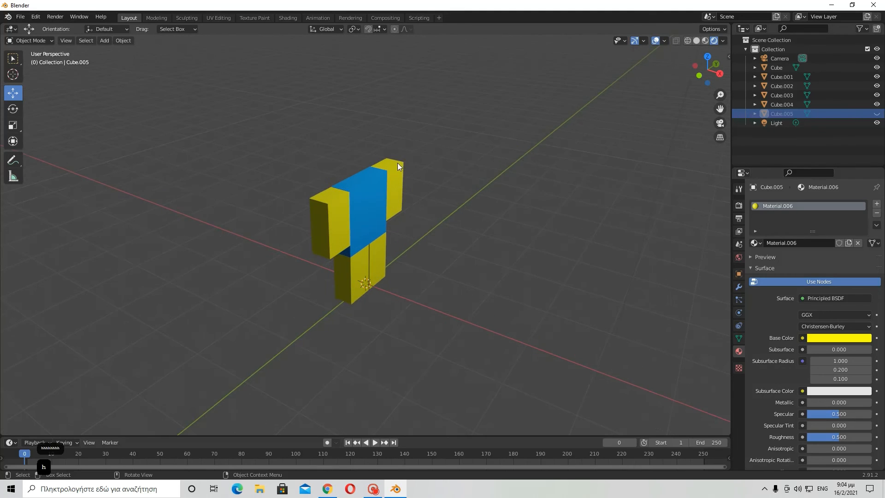
pyautogui.press('h')
pyautogui.click(876, 114)
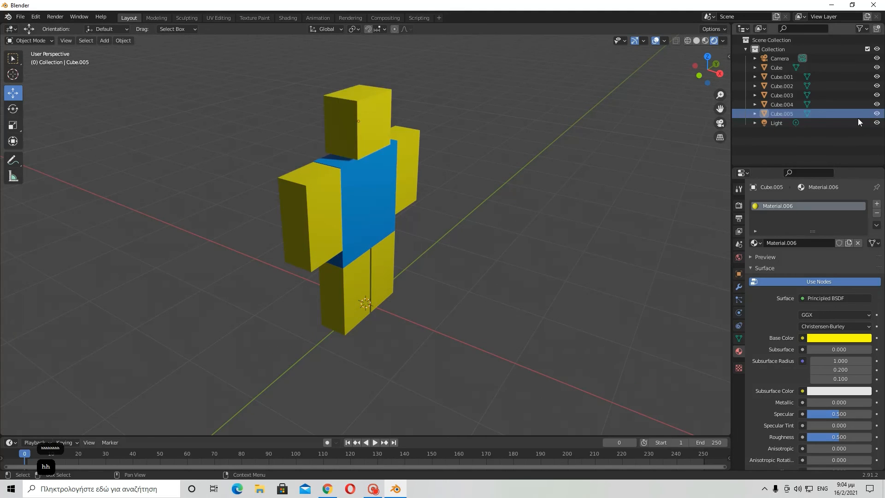
# Select the head block, try moving it freely across the torso, and cancel the move.
pyautogui.moveTo(542, 168); pyautogui.dragTo(431, 194, button='middle')
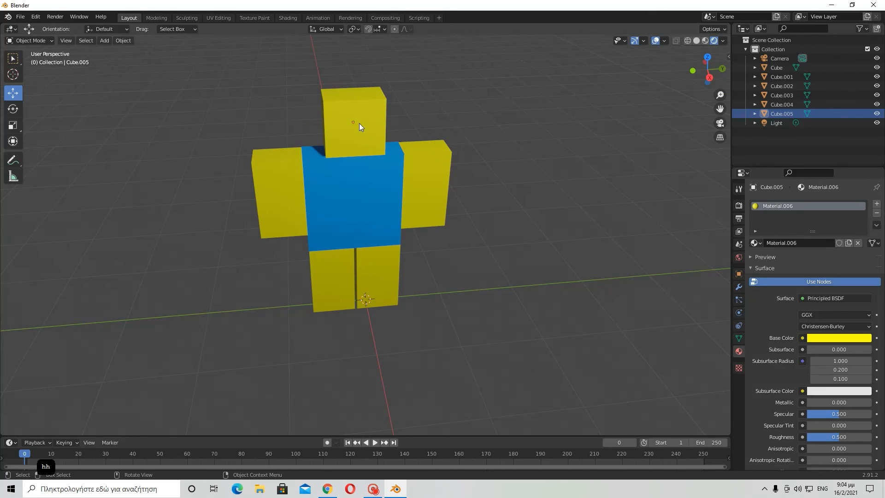
pyautogui.click(346, 110)
pyautogui.moveTo(346, 109); pyautogui.dragTo(435, 119, button='middle')
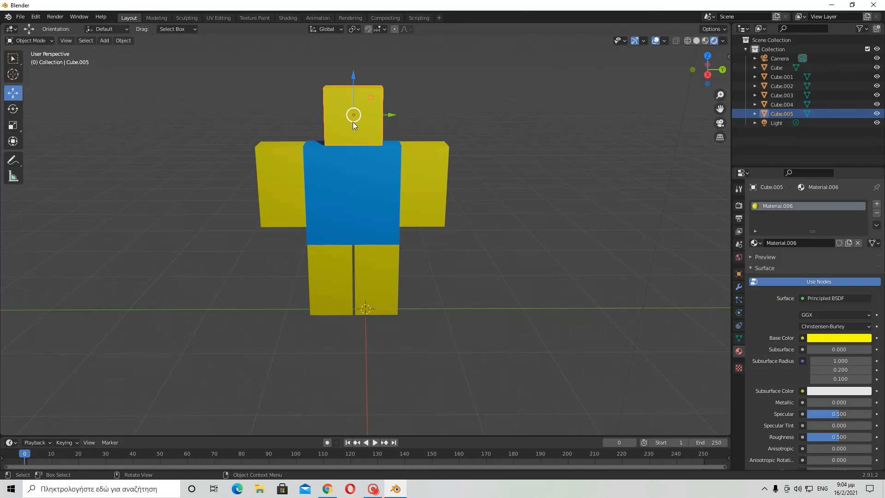
pyautogui.press('g')
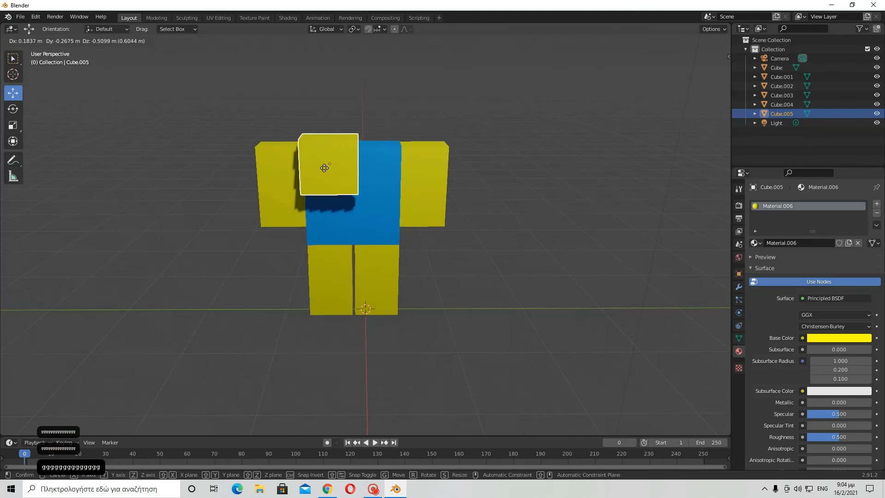
pyautogui.press('g')
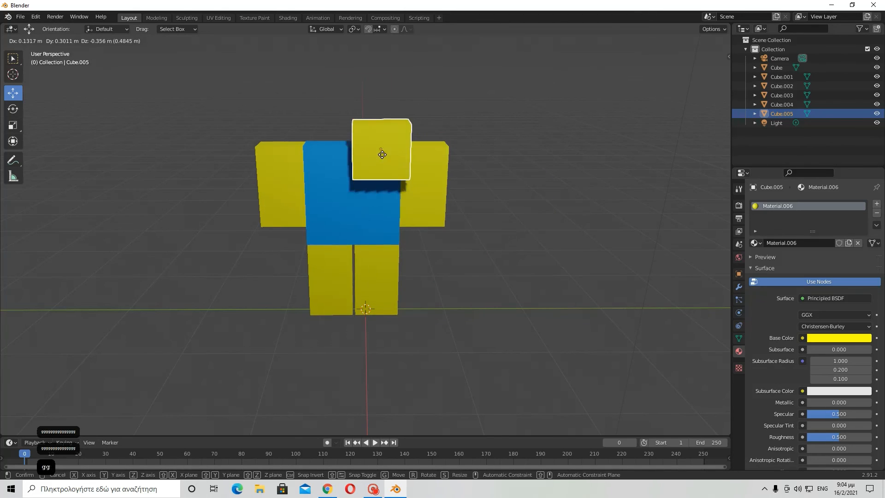
pyautogui.click(351, 115)
# Open the head block's object properties to view its location, rotation and scale.
pyautogui.click(740, 220)
pyautogui.click(739, 232)
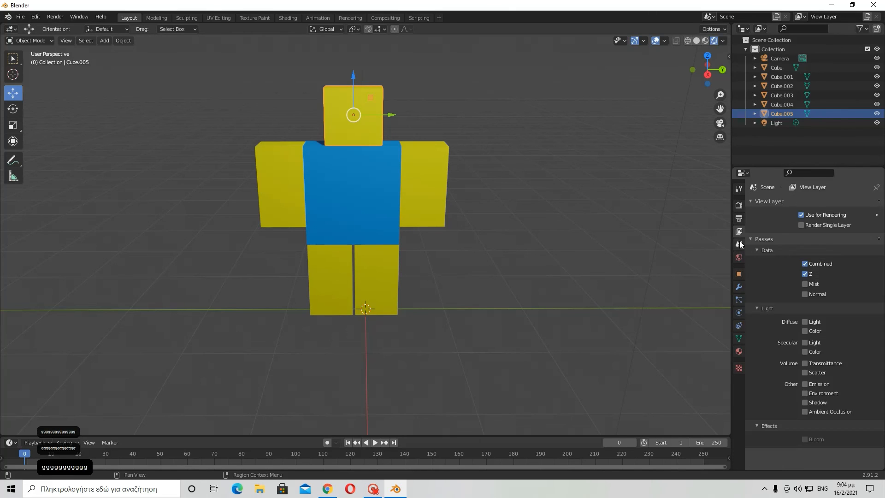
pyautogui.click(739, 246)
pyautogui.click(740, 260)
pyautogui.click(739, 274)
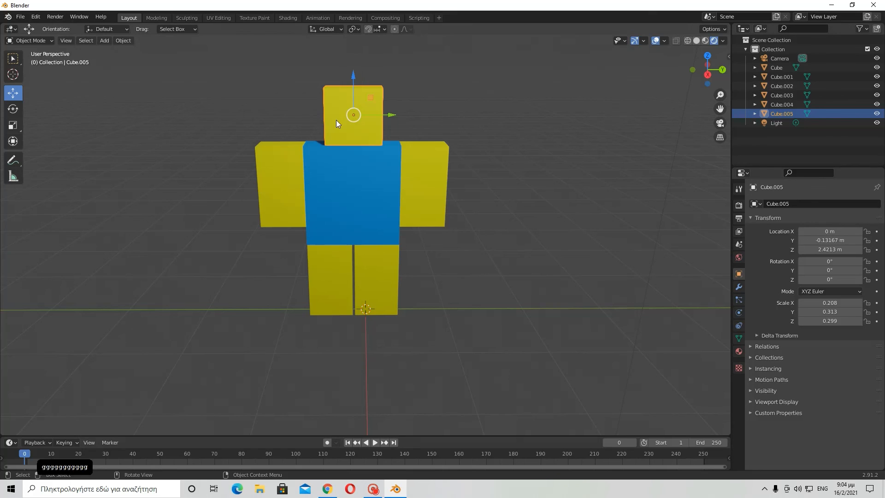
# Try dragging the head block far away from the body with a free move, and cancel it.
pyautogui.press('g')
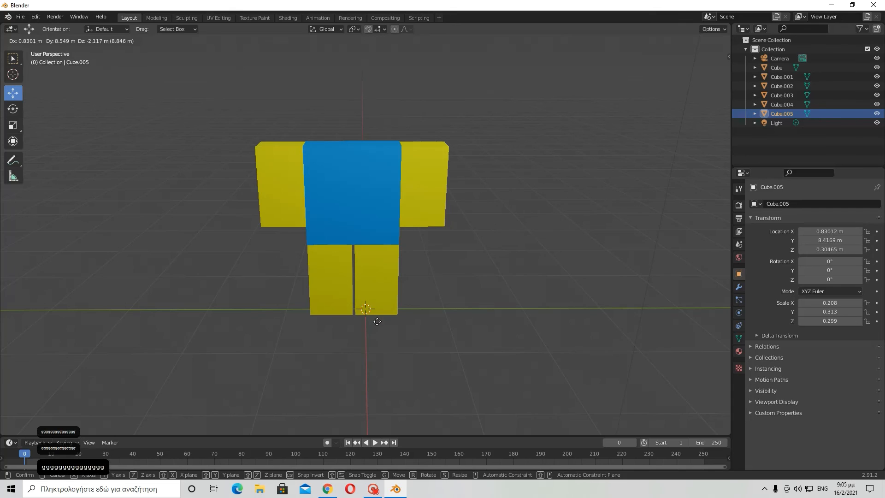
pyautogui.press('g')
pyautogui.press('g')
pyautogui.press('g')
pyautogui.press('g')
pyautogui.press('g')
pyautogui.press('g')
pyautogui.press('g')
pyautogui.press('g')
pyautogui.press('g')
pyautogui.press('g')
pyautogui.press('g')
pyautogui.press('g')
pyautogui.press('g')
pyautogui.press('g')
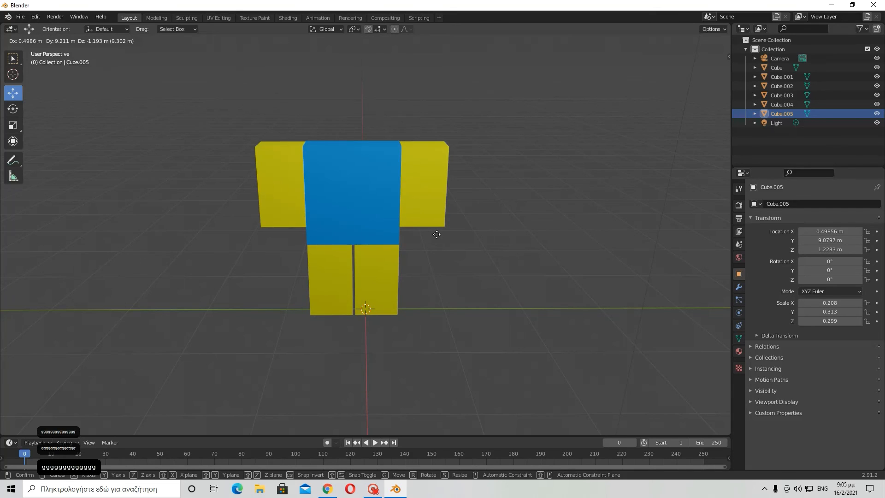
pyautogui.rightClick(426, 198)
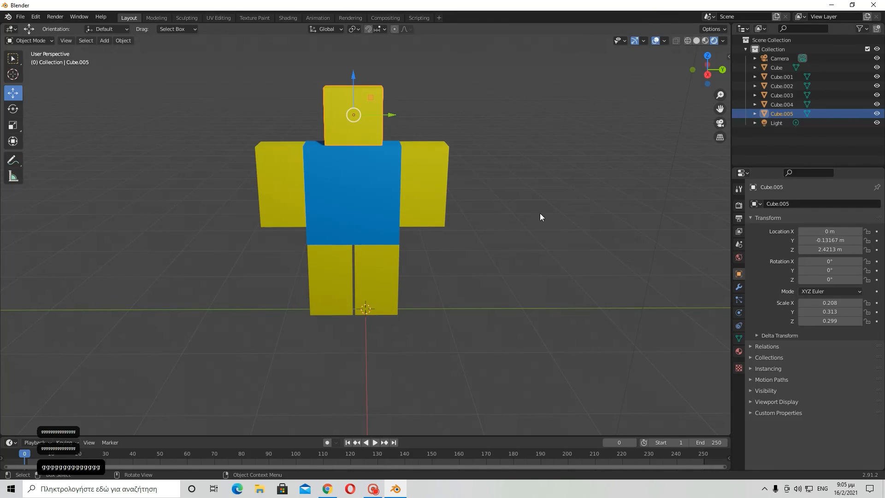
# Deselect the head block and inspect the whole character up close and from a distance.
pyautogui.moveTo(540, 213); pyautogui.dragTo(372, 234, button='middle')
pyautogui.click(557, 228)
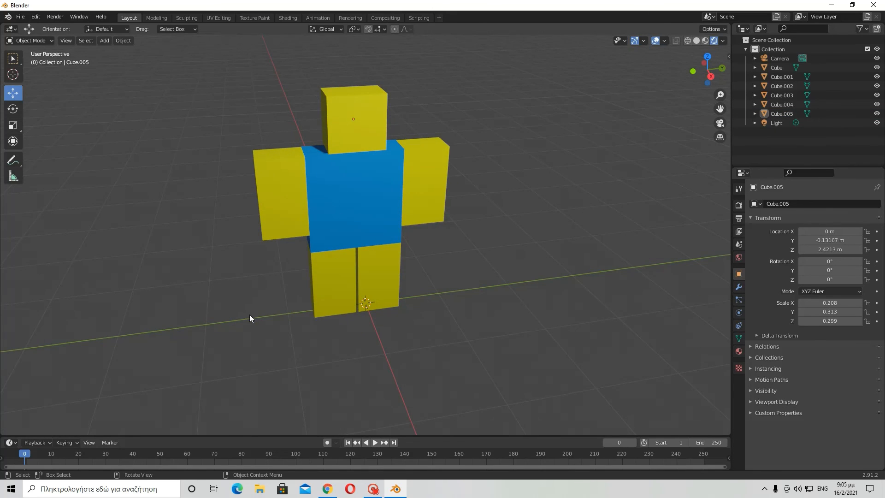
pyautogui.moveTo(473, 231); pyautogui.dragTo(396, 267, button='middle')
pyautogui.scroll(-4, 612, 259)
pyautogui.scroll(8, 437, 278)
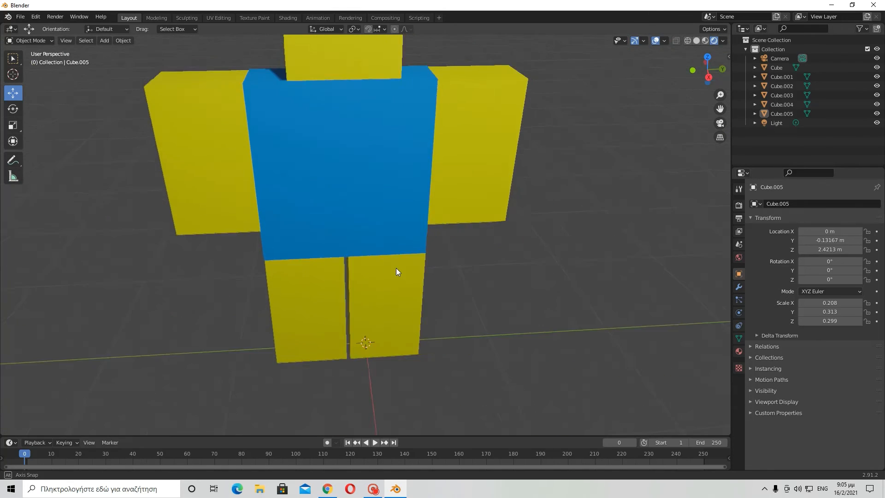
pyautogui.scroll(-3, 399, 267)
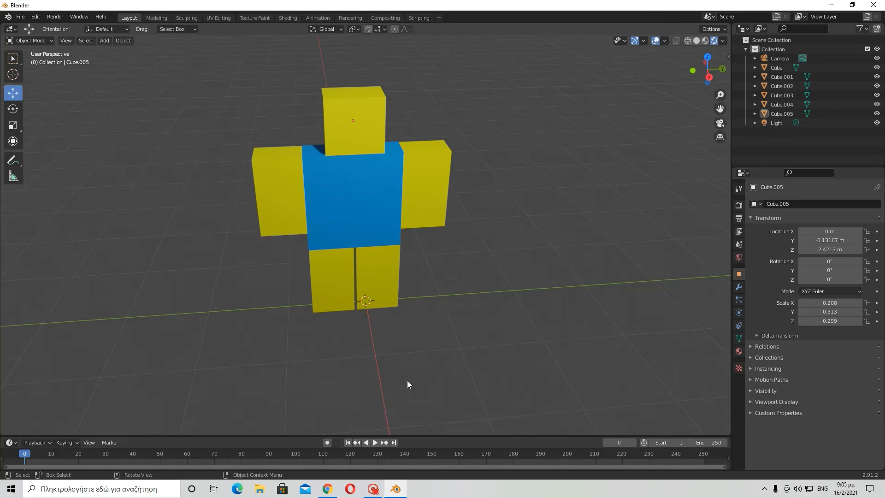
pyautogui.moveTo(304, 230); pyautogui.dragTo(323, 230, button='middle')
# Switch to Chrome, open the Roblox noob image in its own tab to study the reference, and return to Blender.
pyautogui.click(327, 489)
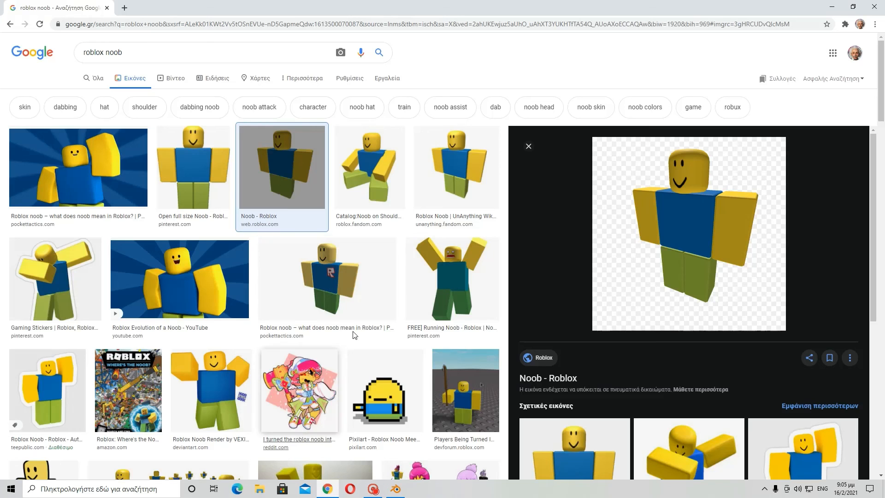
pyautogui.rightClick(681, 244)
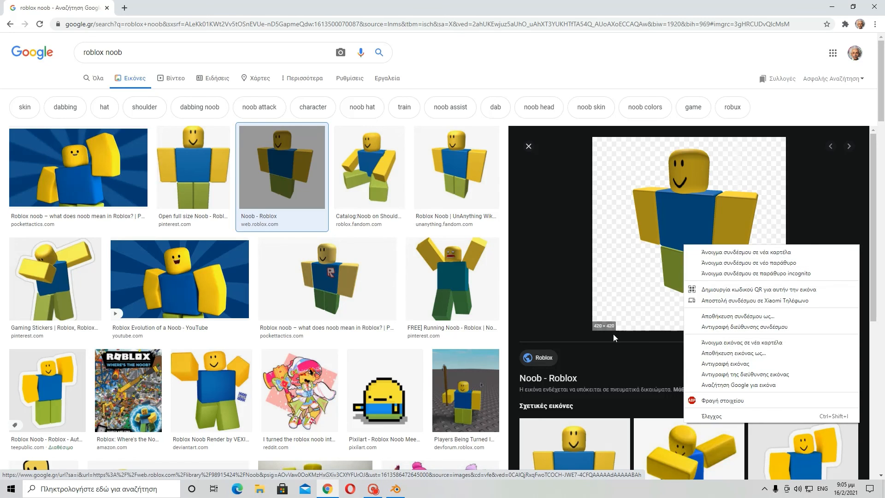
pyautogui.click(729, 343)
pyautogui.hotkey('ctrl', 'Tab')
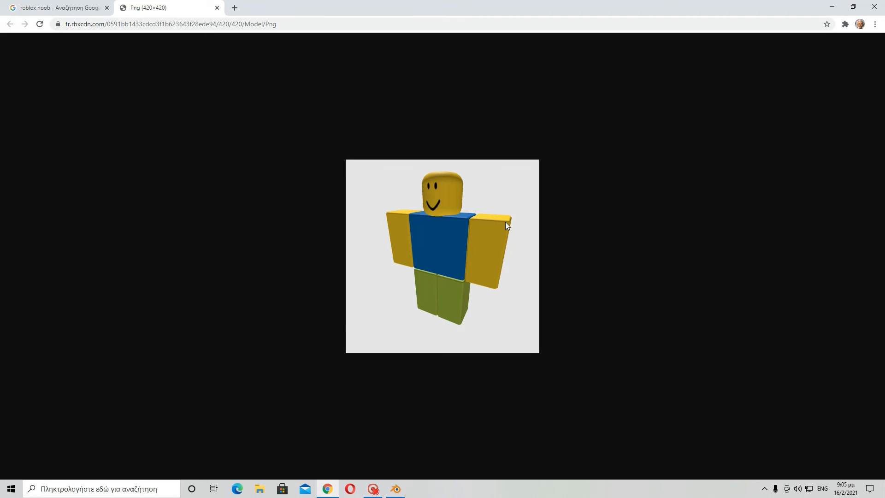
pyautogui.moveTo(496, 212); pyautogui.dragTo(515, 225)
pyautogui.hotkey('alt', 'Tab')
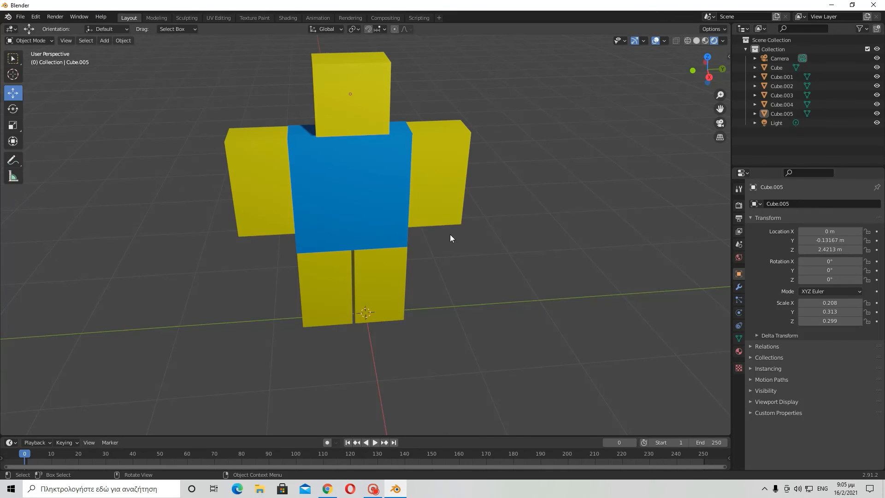
pyautogui.moveTo(450, 234); pyautogui.dragTo(388, 196, button='middle')
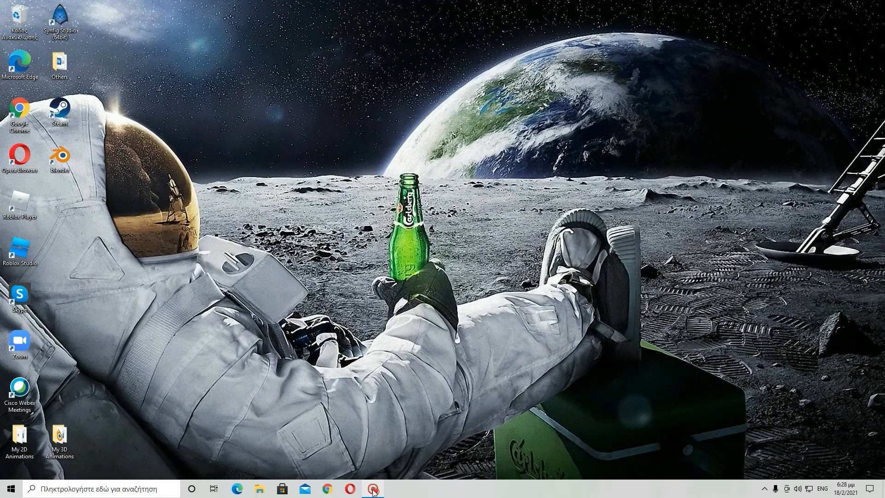